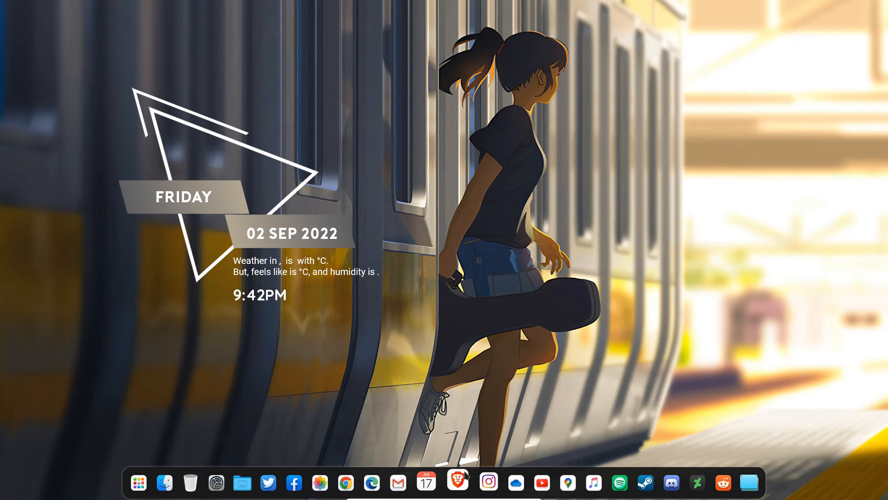
# Open a file browser window on Computer, view the Libraries folder, and return to Computer
pyautogui.click(175, 480)
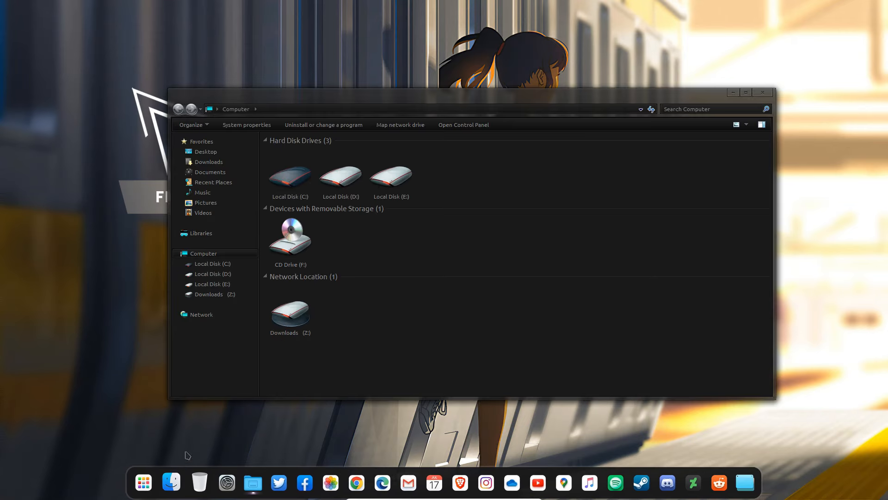
pyautogui.click(235, 142)
pyautogui.click(231, 234)
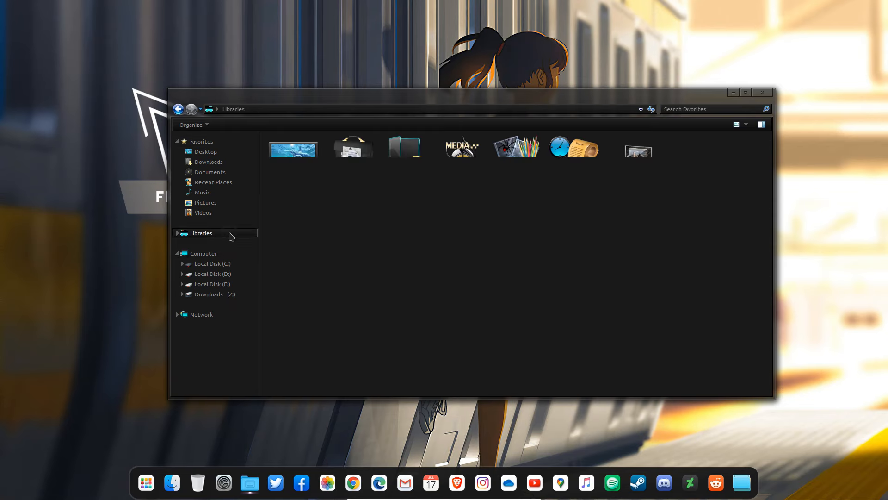
pyautogui.click(229, 254)
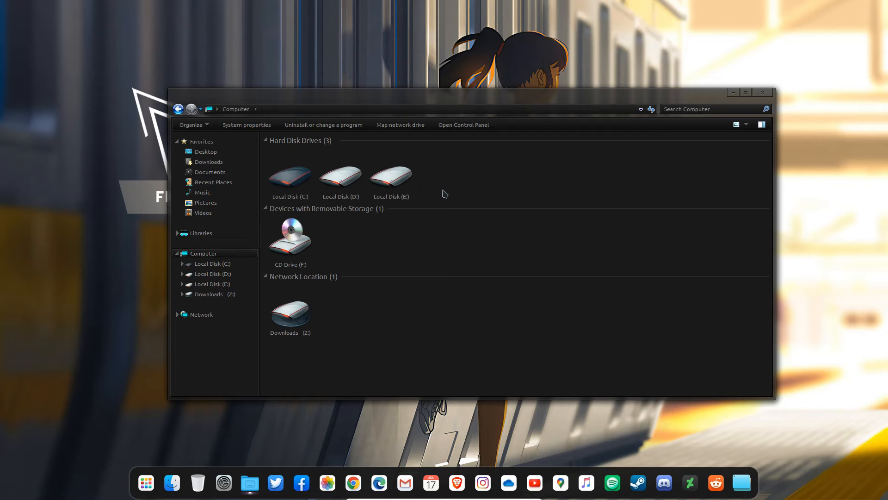
# Set the Computer window's contents to display as Tiles
pyautogui.rightClick(464, 234)
pyautogui.moveTo(514, 237)
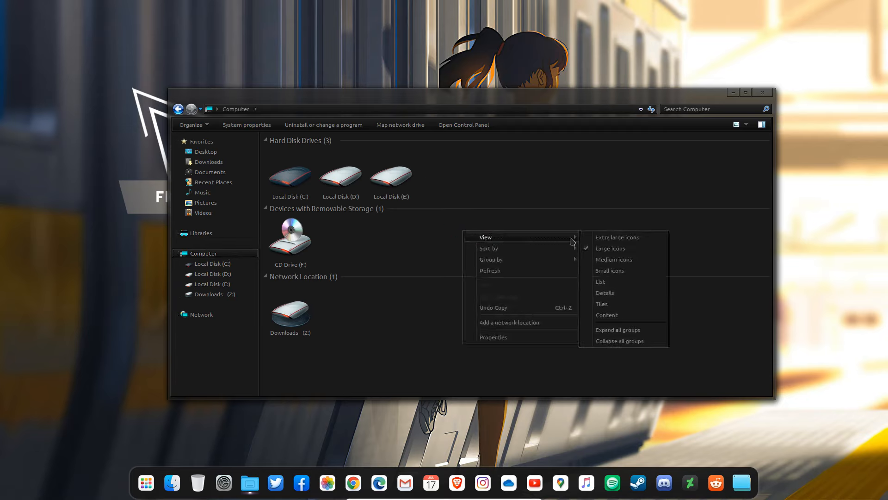
pyautogui.click(614, 305)
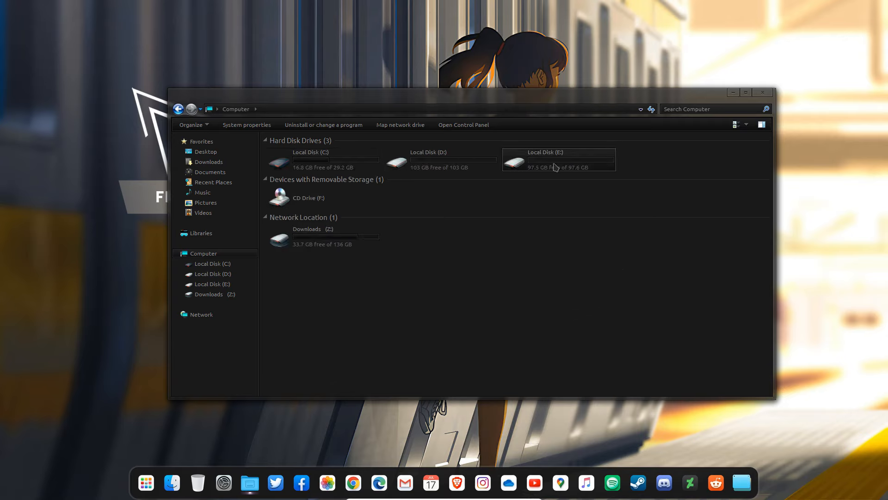
# Open Local Disk (C:) and try larger and smaller icon sizes for its folders
pyautogui.doubleClick(361, 168)
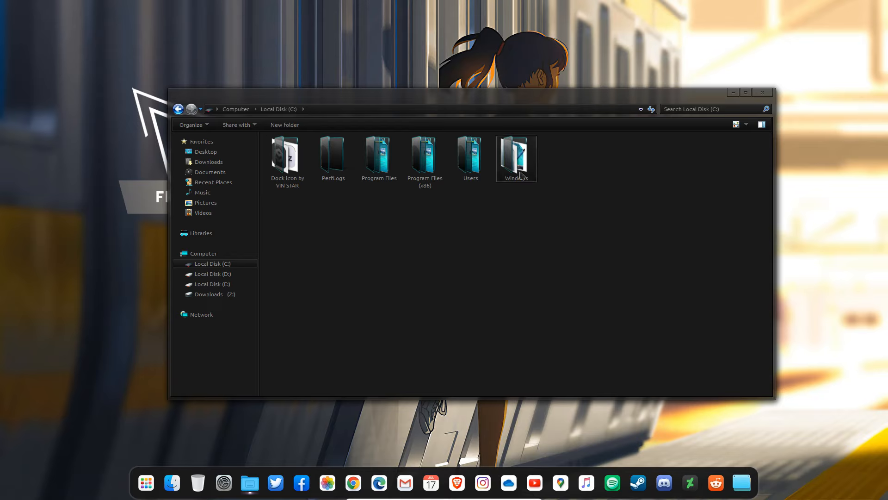
pyautogui.keyDown('ctrl'); pyautogui.scroll(3, 547, 259); pyautogui.keyUp('ctrl')
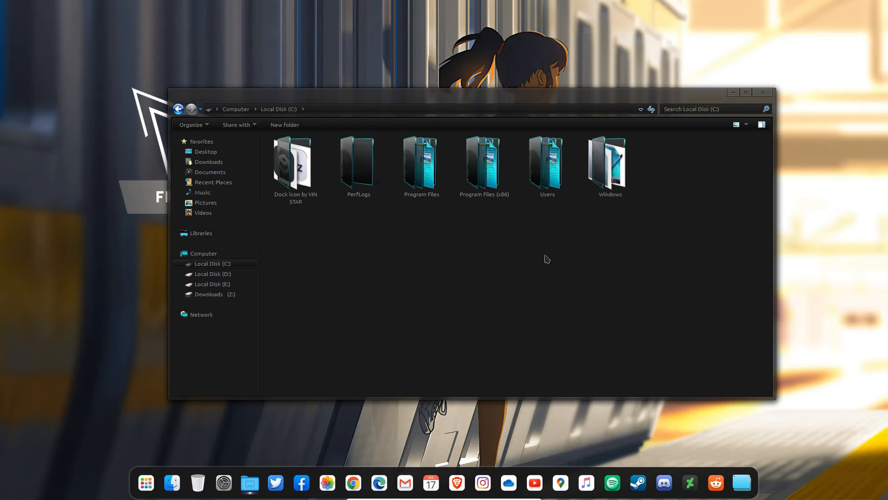
pyautogui.keyDown('ctrl'); pyautogui.scroll(2, 547, 259); pyautogui.keyUp('ctrl')
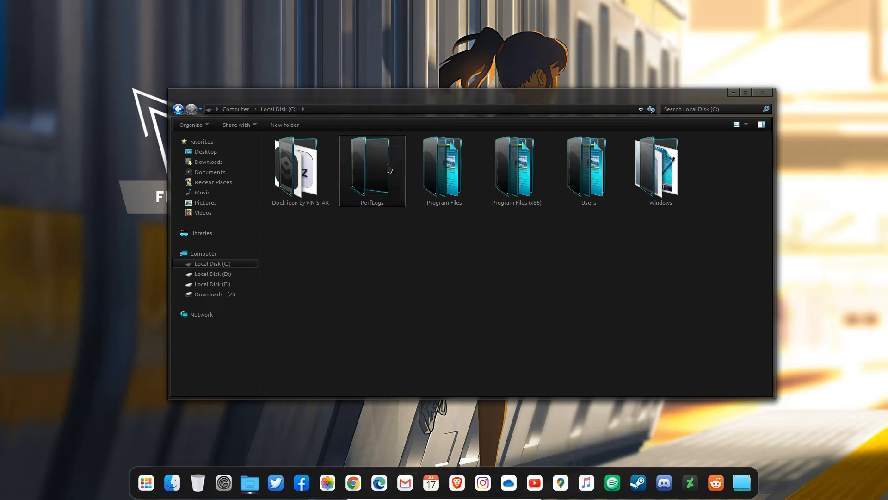
pyautogui.keyDown('ctrl'); pyautogui.scroll(-1, 665, 278); pyautogui.keyUp('ctrl')
pyautogui.scroll(-1, 665, 278)
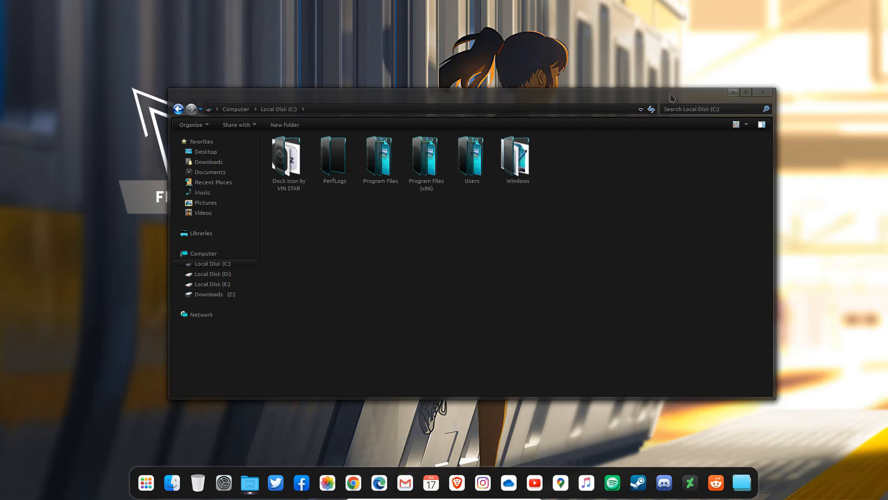
# Maximize and restore the Local Disk (C:) window twice, and go back to Computer
pyautogui.doubleClick(601, 99)
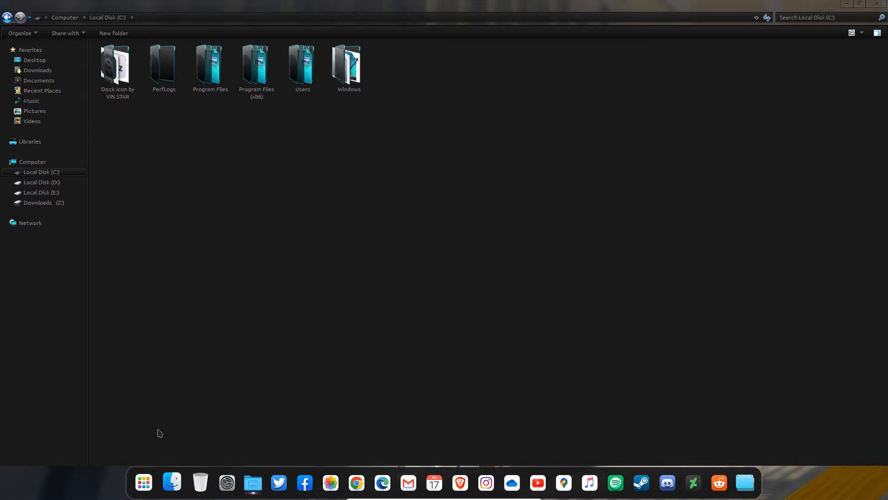
pyautogui.doubleClick(414, 12)
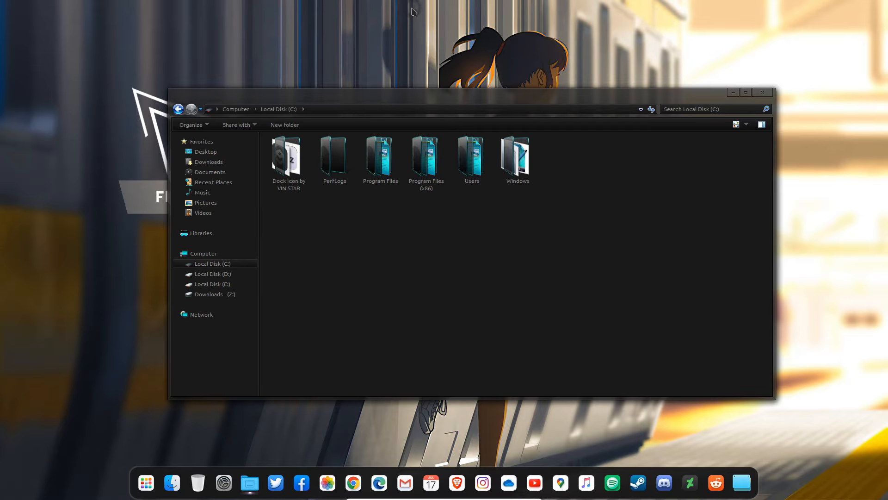
pyautogui.doubleClick(409, 99)
pyautogui.doubleClick(421, 6)
pyautogui.click(181, 113)
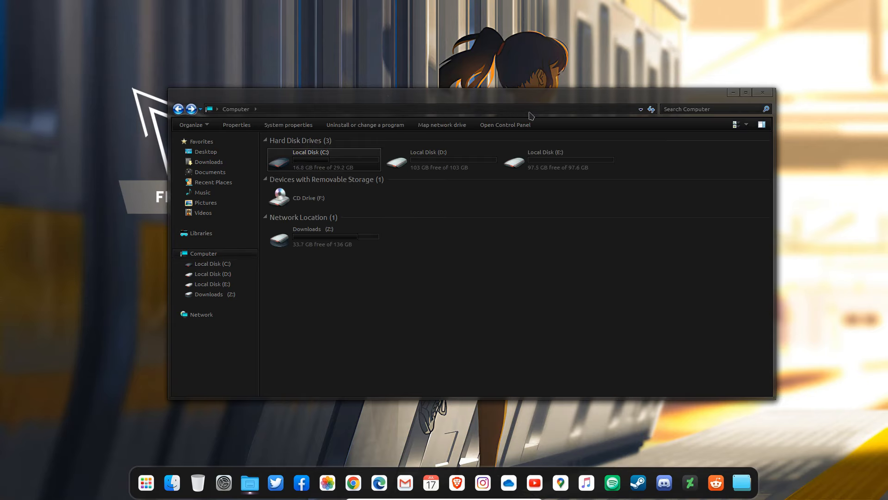
# Minimize the Computer window to the dock and restore it from its preview
pyautogui.click(734, 92)
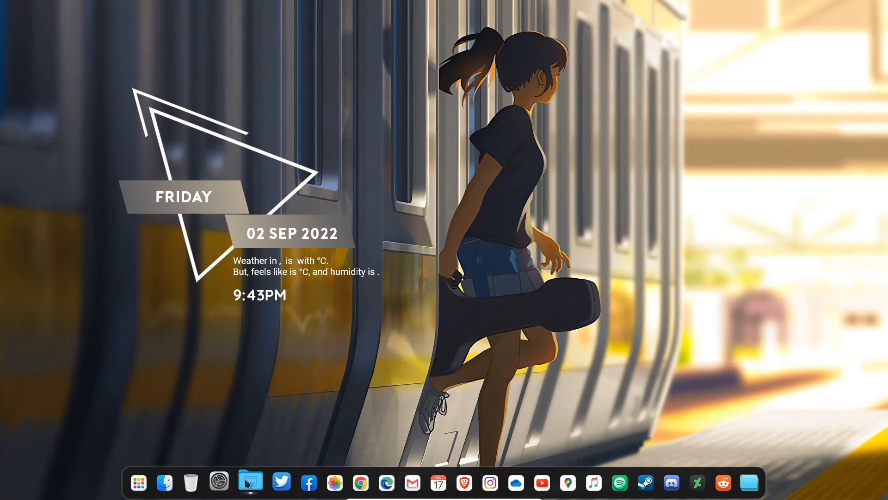
pyautogui.moveTo(249, 482)
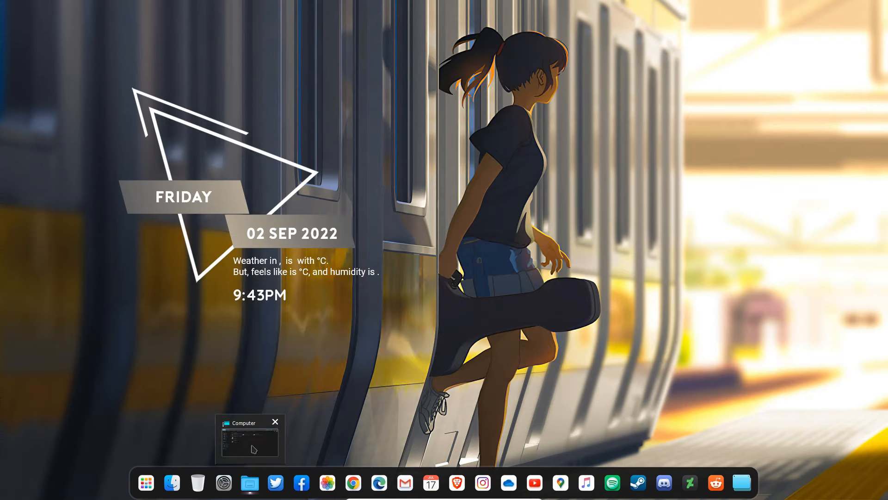
pyautogui.click(254, 449)
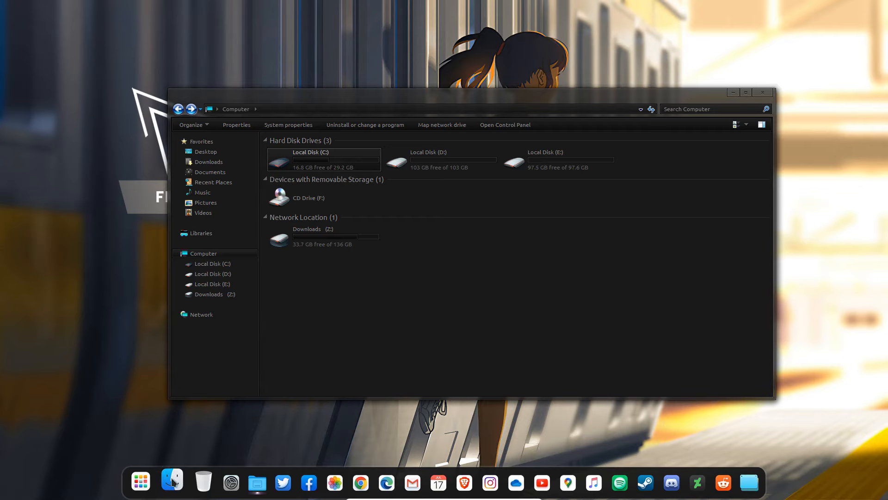
# Open two additional Computer windows and minimize all three windows to the dock
pyautogui.hotkey('ctrl', 'n')
pyautogui.hotkey('ctrl', 'n')
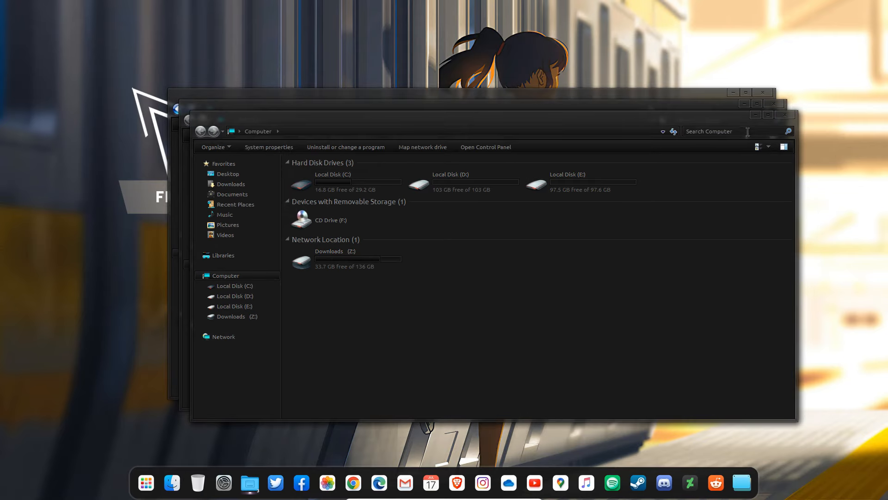
pyautogui.click(755, 115)
pyautogui.click(745, 104)
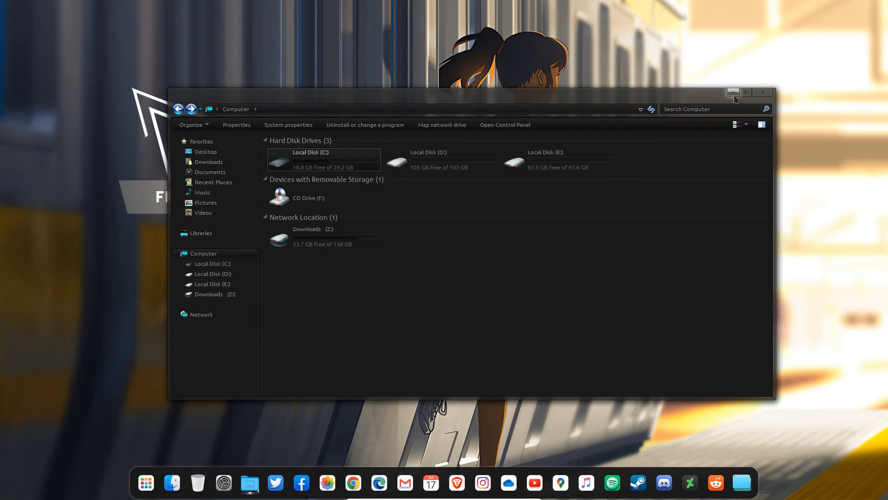
pyautogui.click(735, 94)
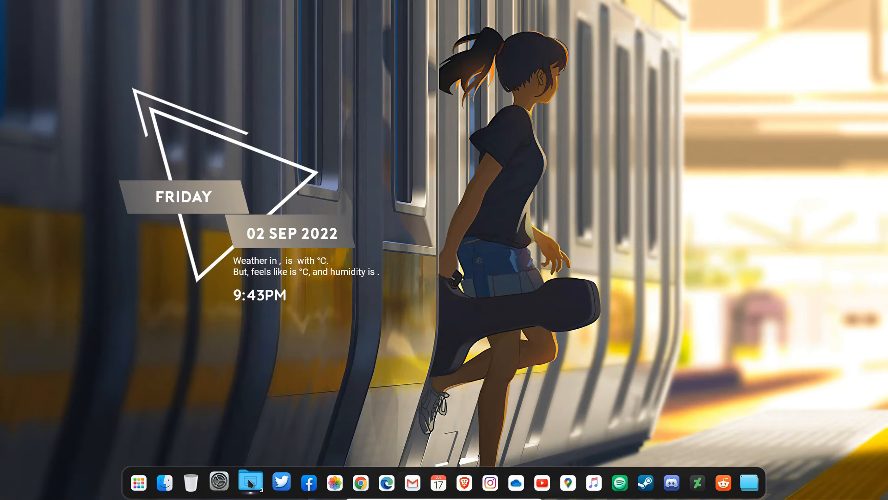
# Close all three minimized Computer windows from their dock previews
pyautogui.moveTo(250, 484)
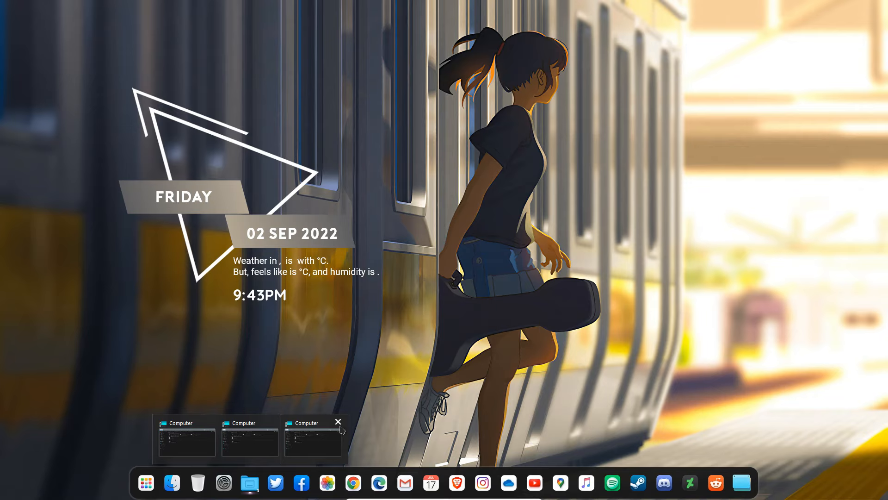
pyautogui.click(338, 422)
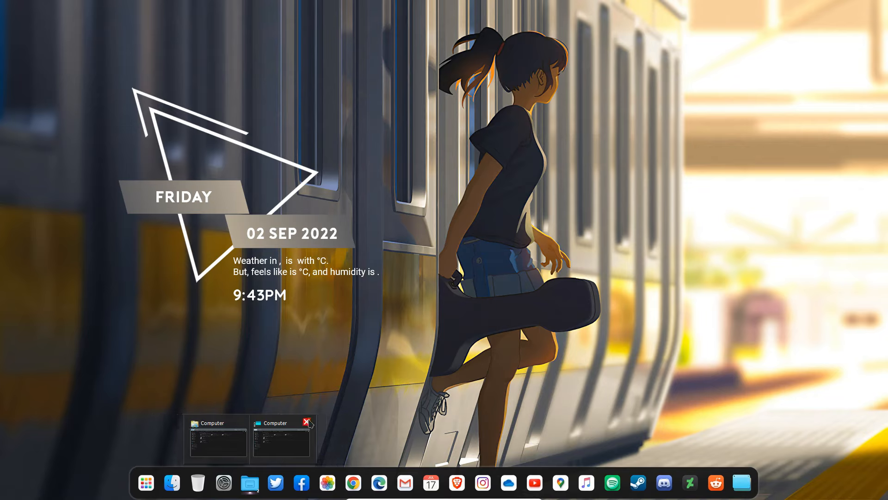
pyautogui.click(306, 422)
pyautogui.click(276, 421)
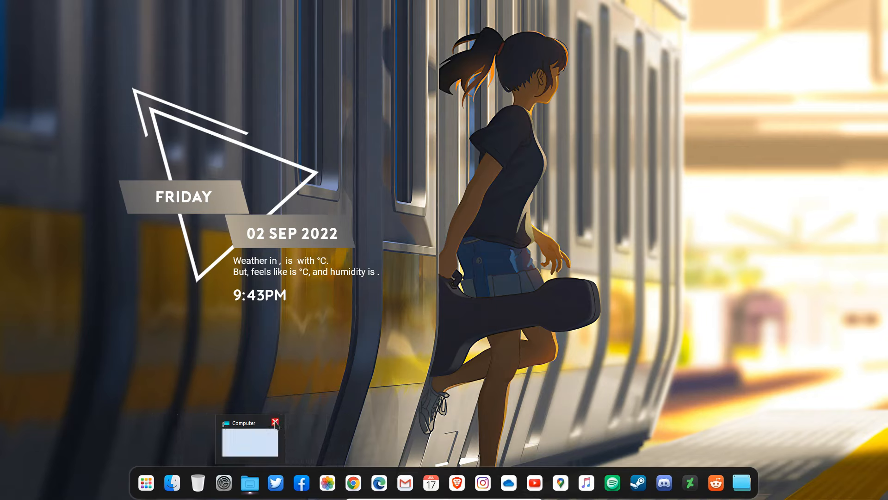
# View the full program list in the themed Start menu and dismiss it
pyautogui.click(146, 483)
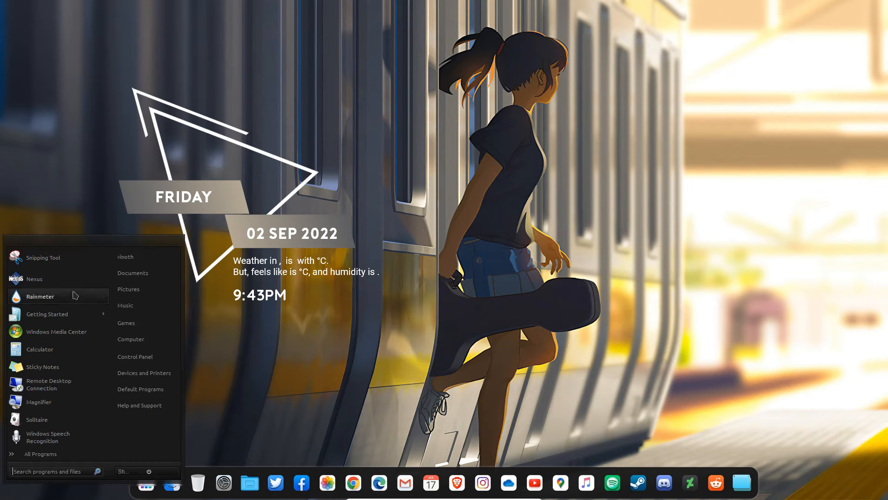
pyautogui.click(72, 456)
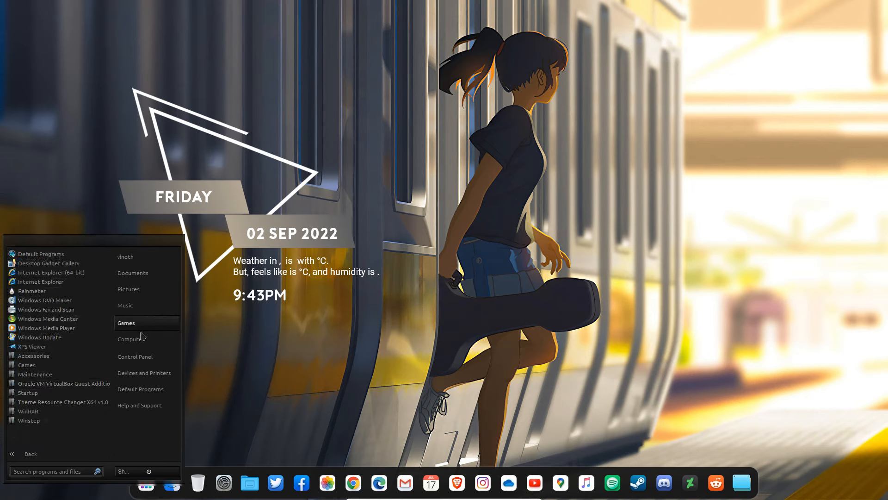
pyautogui.click(284, 399)
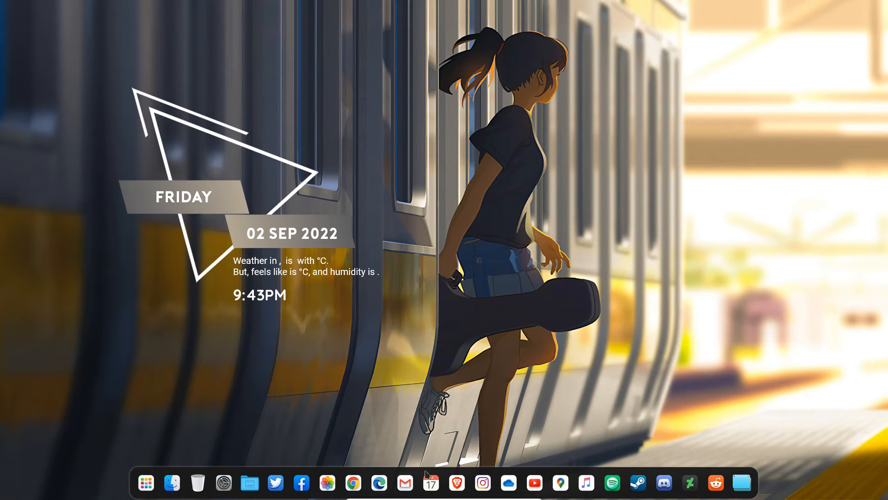
pyautogui.moveTo(736, 492)
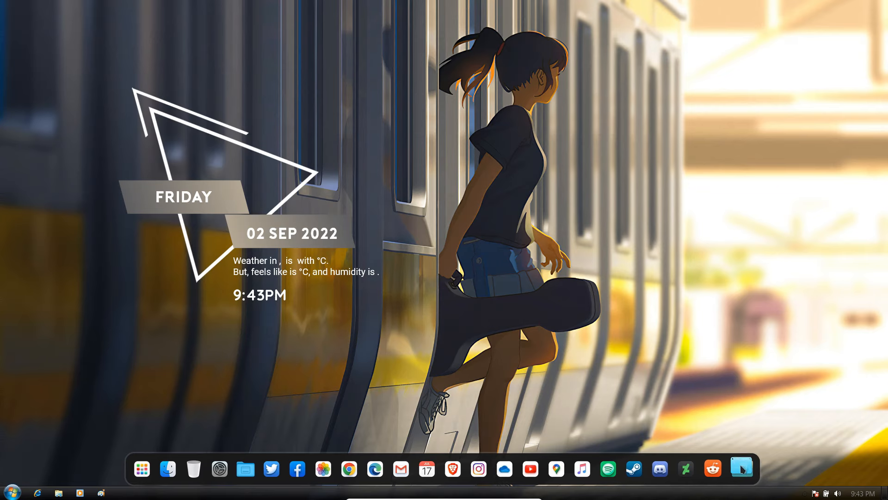
pyautogui.rightClick(769, 369)
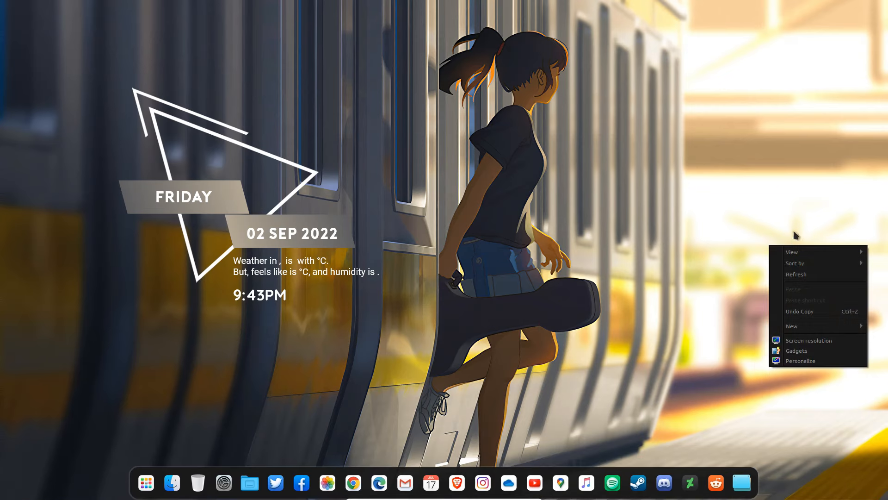
pyautogui.click(793, 203)
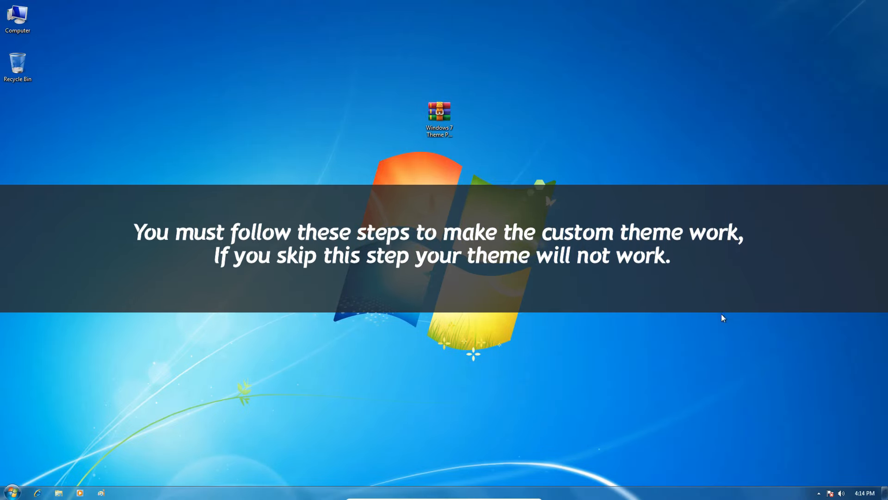
# Search the Start menu for "create res" and open the Create a restore point settings
pyautogui.click(11, 492)
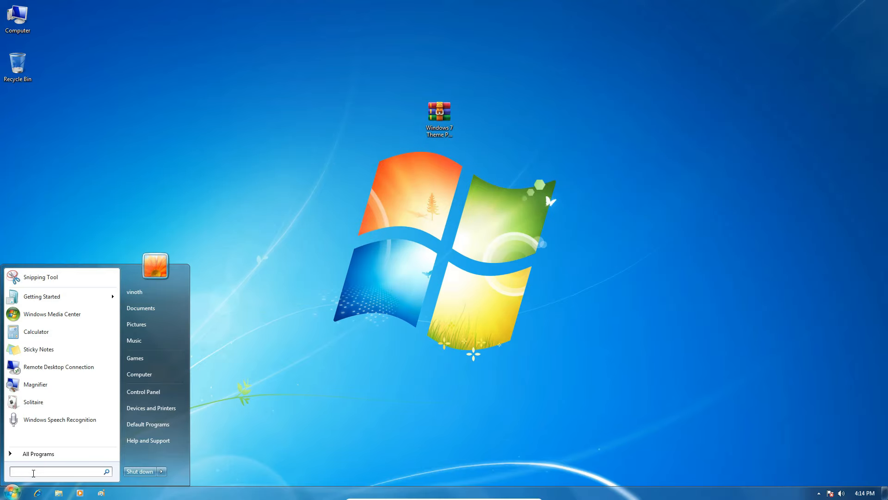
pyautogui.write('create')
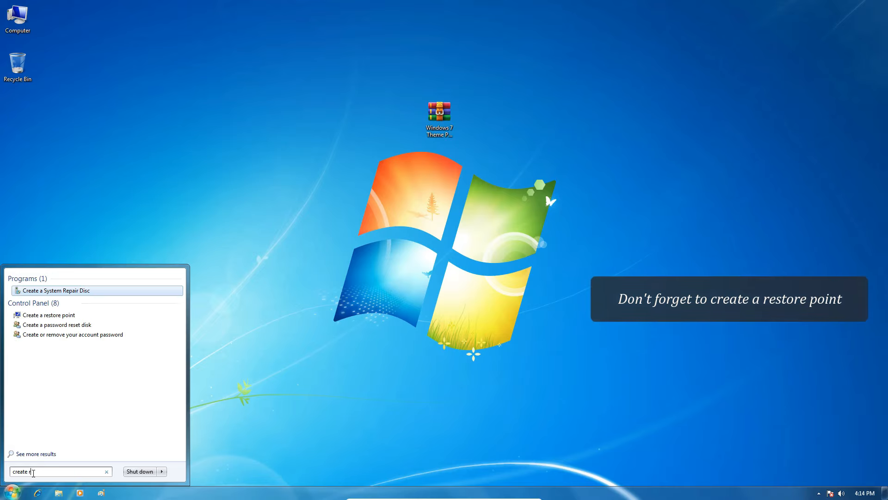
pyautogui.write(' res')
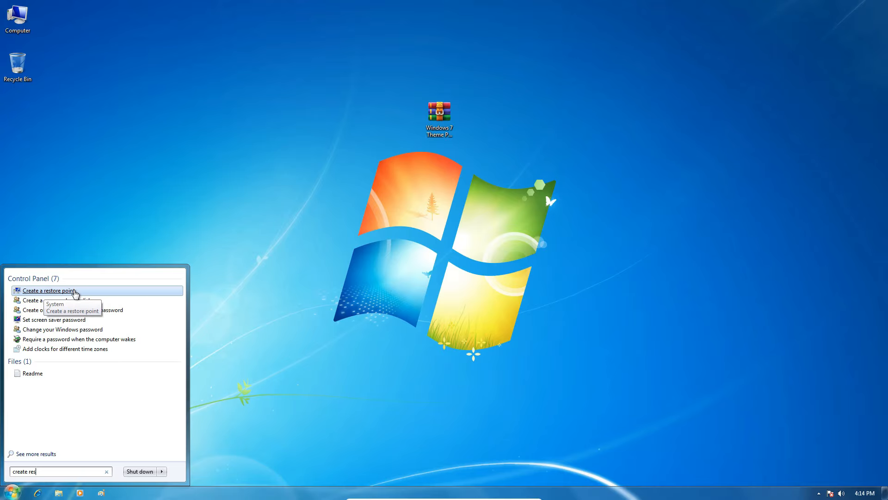
pyautogui.click(75, 292)
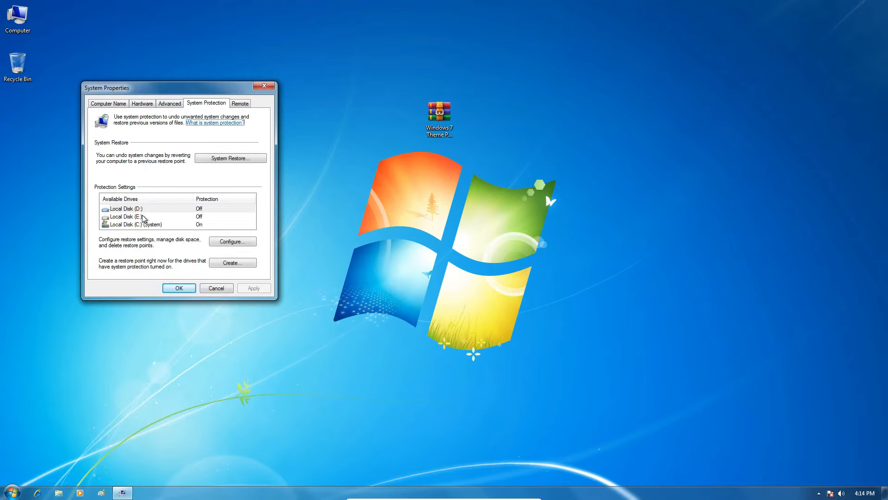
# Set the maximum system protection disk usage for Local Disk (C:) to 1%, accepting the deletion of older restore points
pyautogui.click(154, 225)
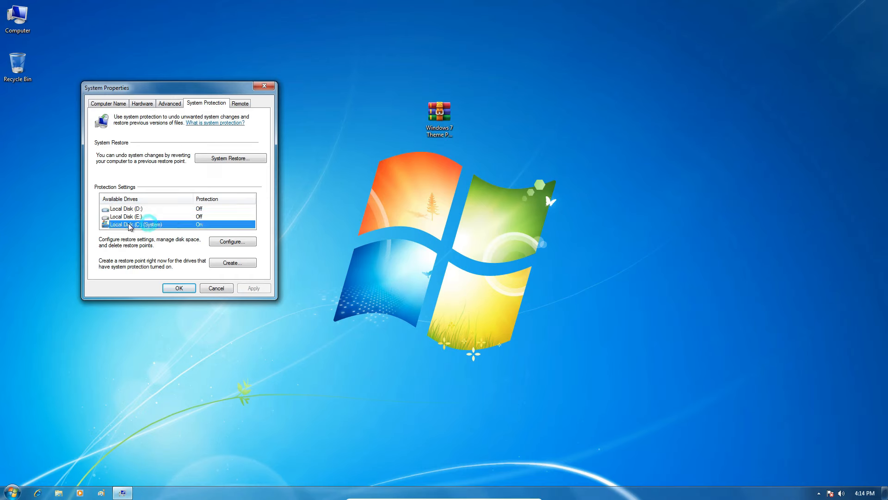
pyautogui.click(220, 240)
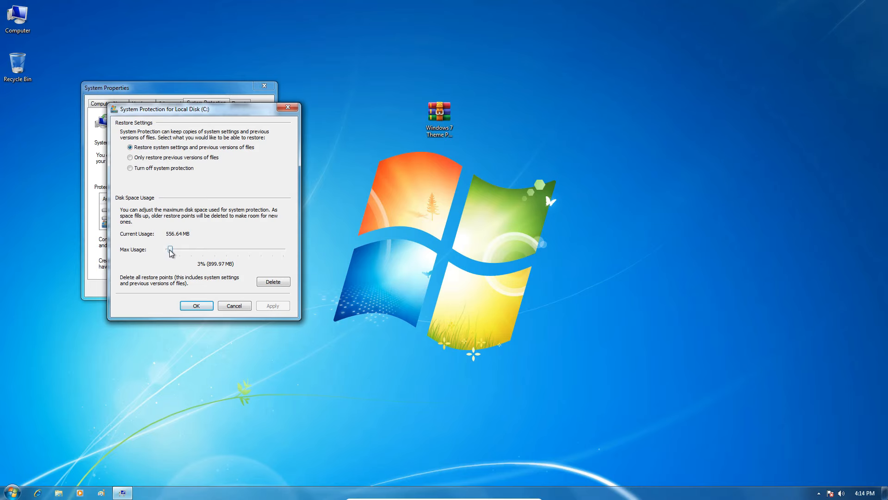
pyautogui.moveTo(171, 252); pyautogui.dragTo(168, 252)
pyautogui.click(266, 307)
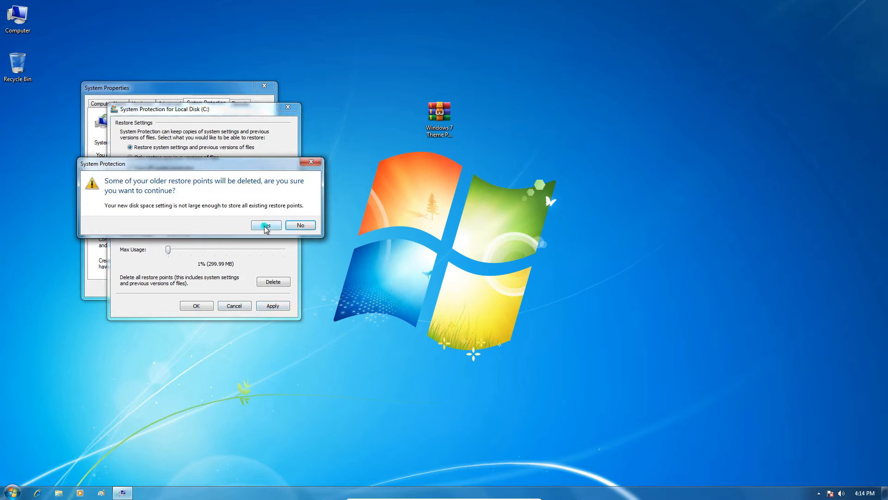
pyautogui.click(266, 226)
pyautogui.click(196, 305)
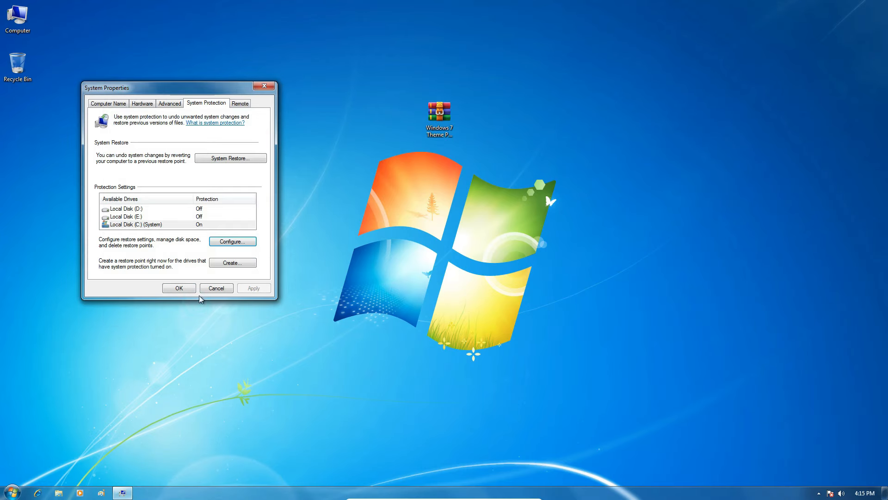
# Create a system restore point described as "restore point" and close the System Properties dialog
pyautogui.click(220, 264)
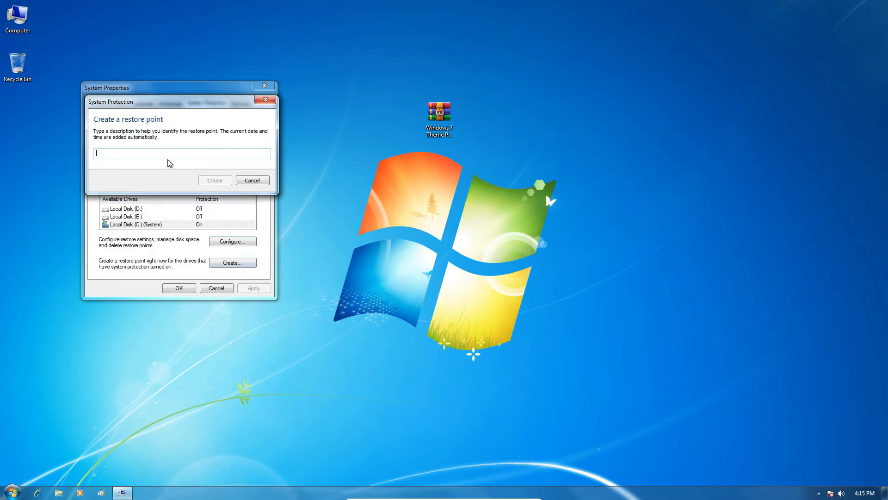
pyautogui.write('restore point')
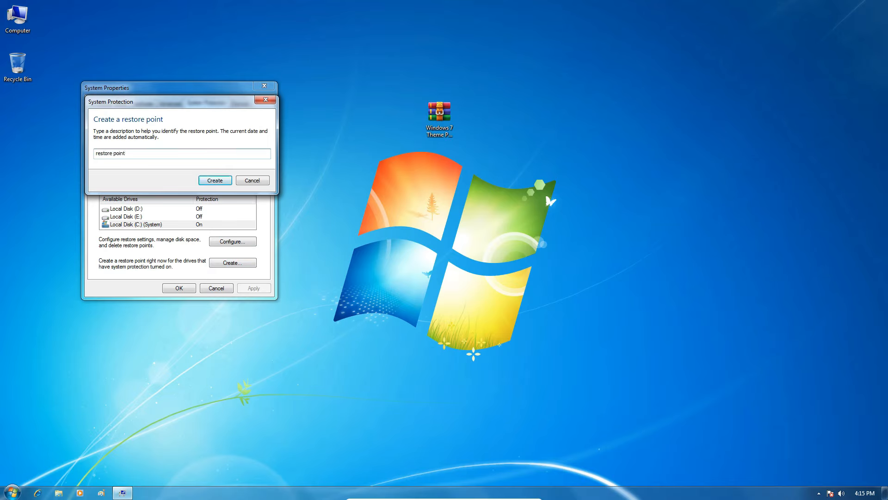
pyautogui.click(218, 179)
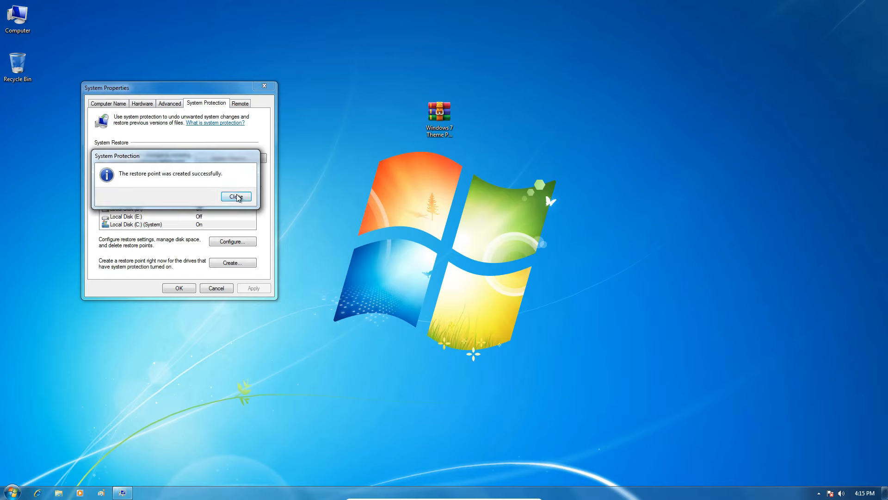
pyautogui.click(236, 197)
pyautogui.click(179, 287)
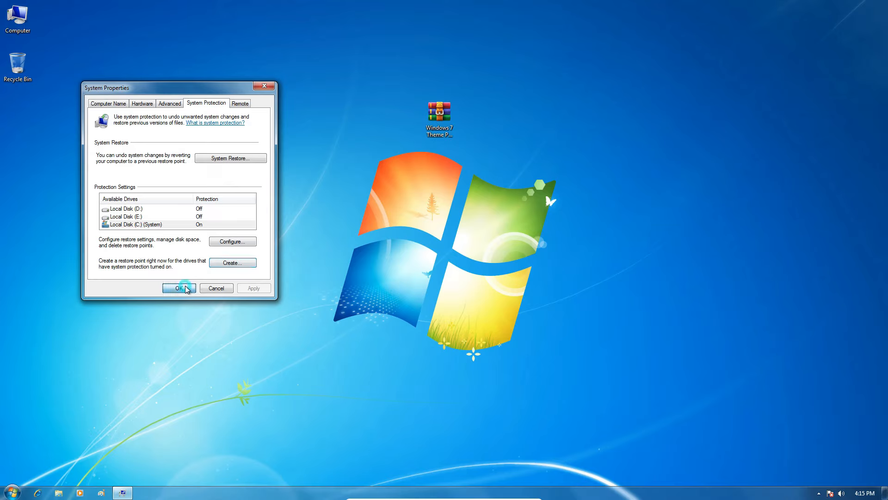
# Extract the Windows 7 Theme Patcher archive to a Windows 7 Theme Patcher folder on the desktop
pyautogui.rightClick(439, 113)
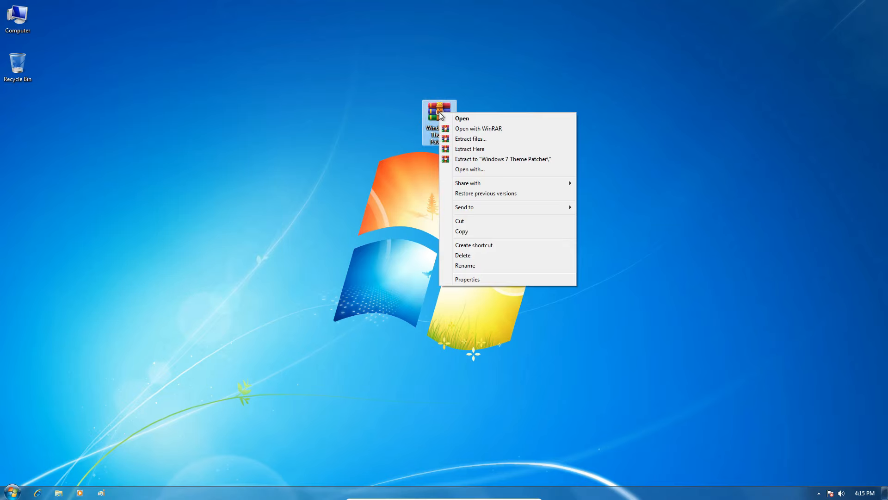
pyautogui.click(461, 138)
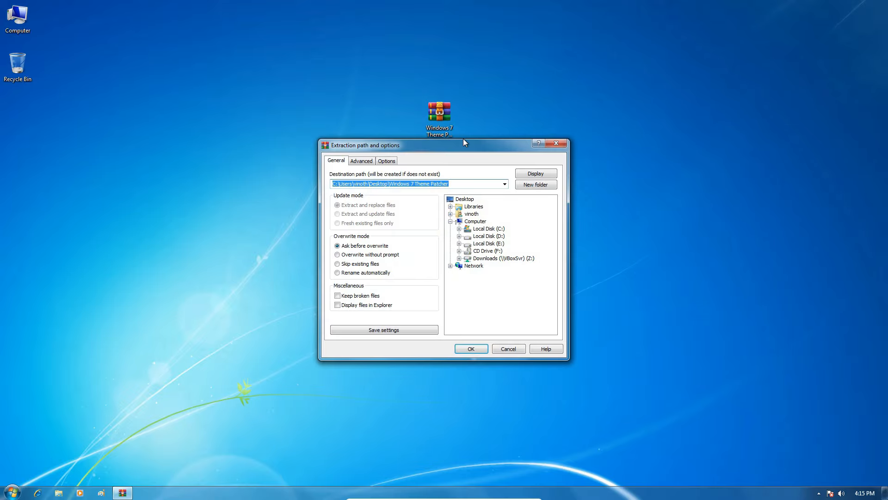
pyautogui.click(469, 350)
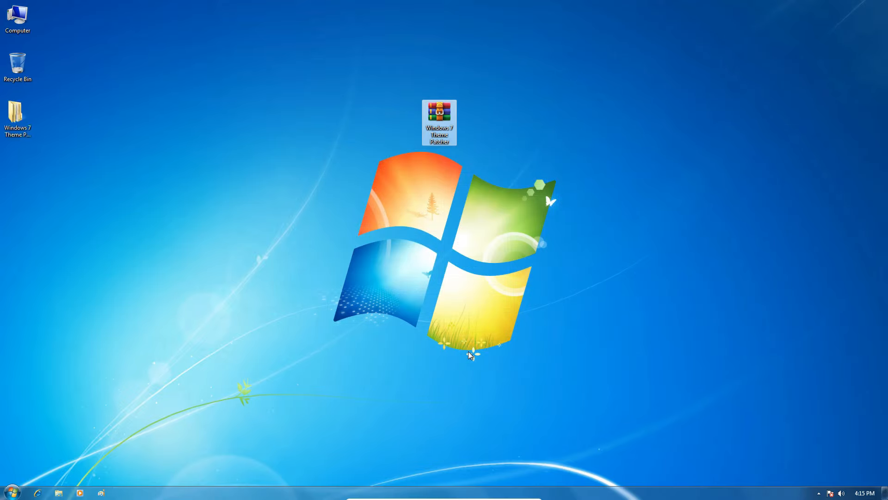
# Extract the Theme resource changer and Universal Theme Patcher archives from the extracted folder into a Windows 7 Theme Patcher subfolder
pyautogui.click(17, 115)
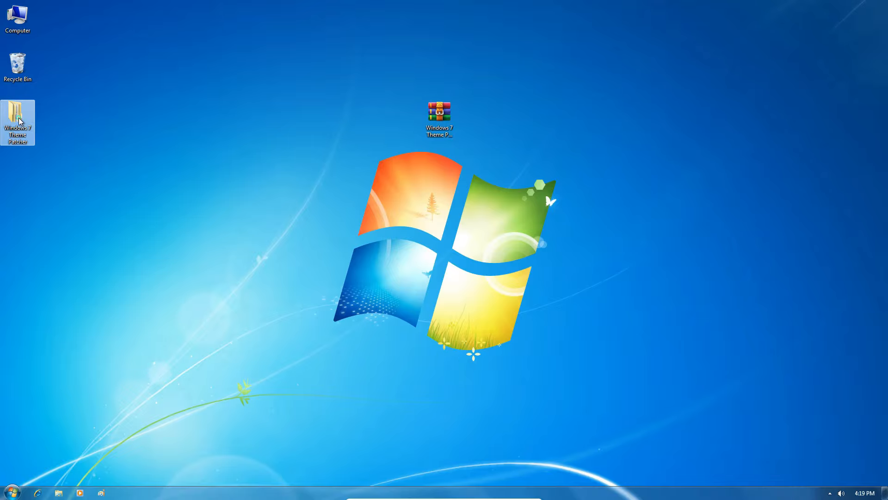
pyautogui.doubleClick(18, 120)
pyautogui.click(297, 158)
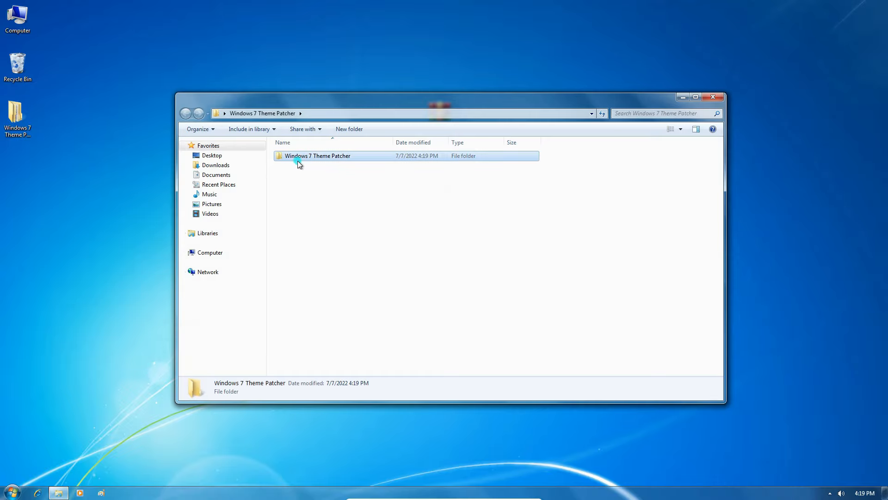
pyautogui.doubleClick(315, 157)
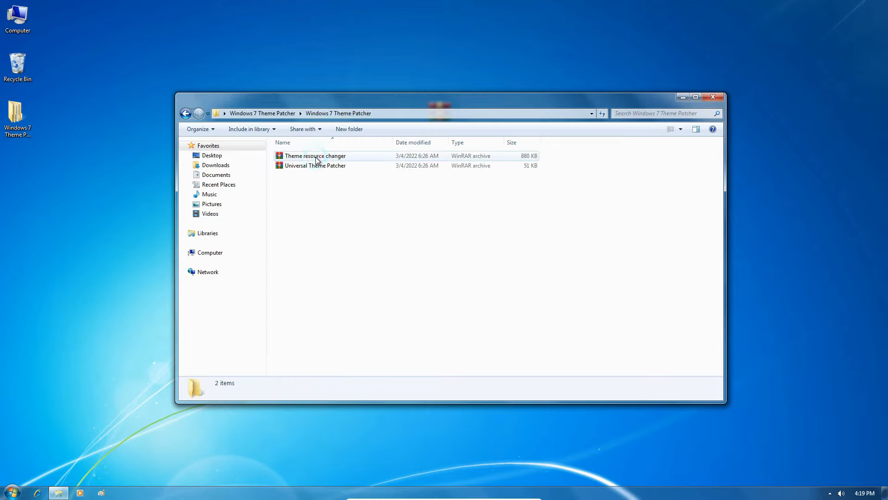
pyautogui.moveTo(329, 179); pyautogui.dragTo(343, 153)
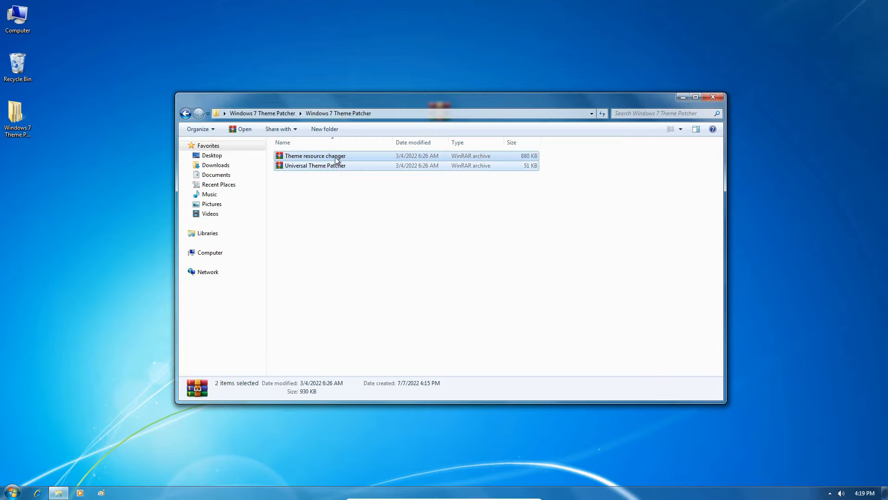
pyautogui.rightClick(336, 159)
pyautogui.click(354, 215)
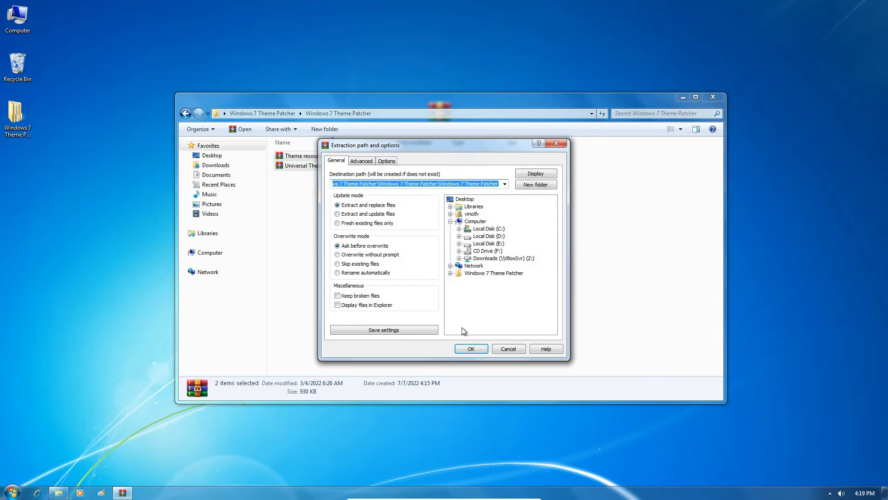
pyautogui.click(463, 349)
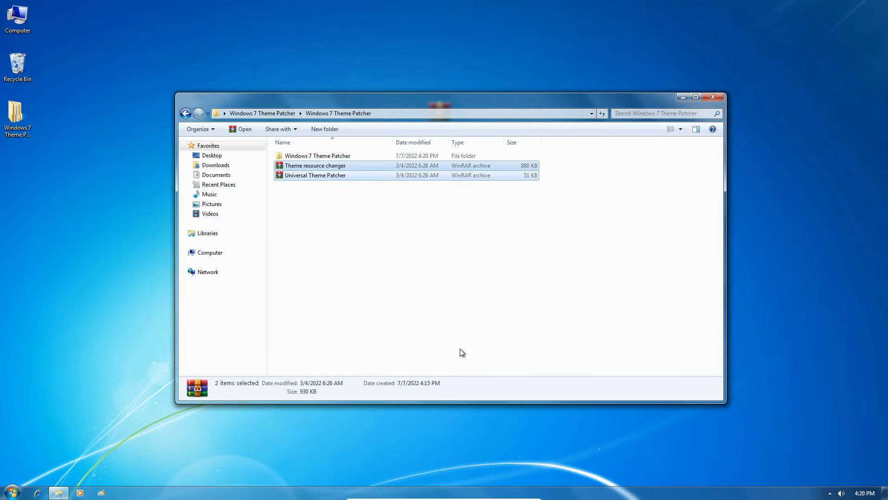
# Open the Theme resource changer folder in the new subfolder and compare its X64 and X86 installers
pyautogui.doubleClick(342, 156)
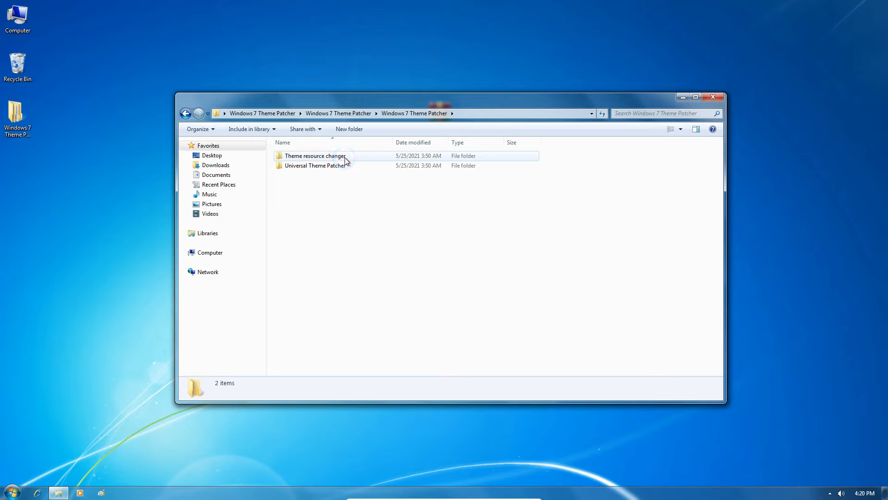
pyautogui.click(345, 158)
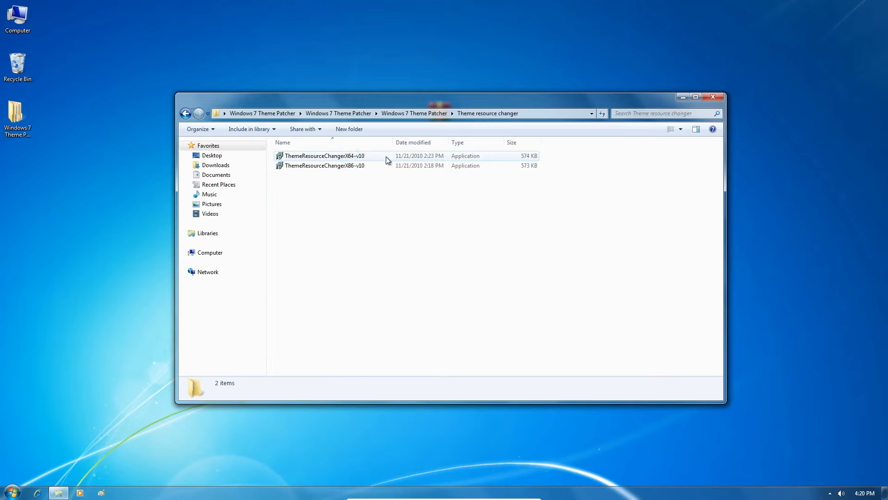
pyautogui.click(348, 157)
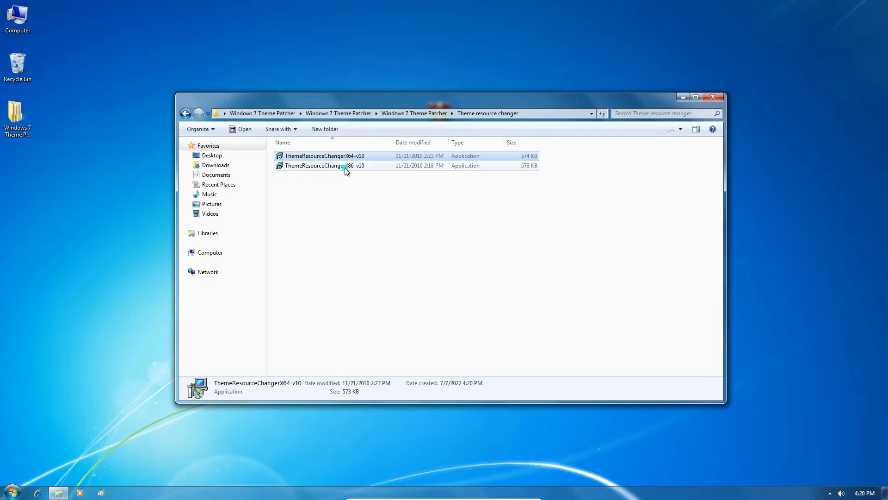
pyautogui.click(347, 166)
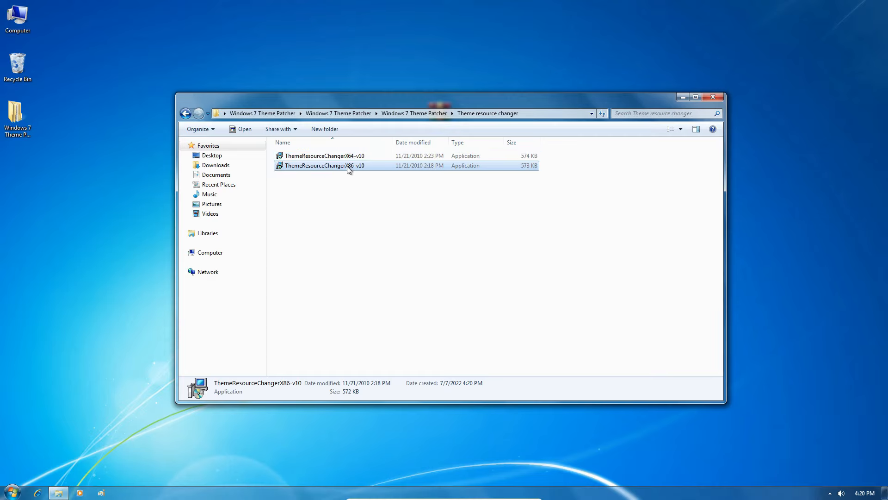
# Check the system type in the Computer properties and return to the Theme resource changer folder
pyautogui.rightClick(25, 29)
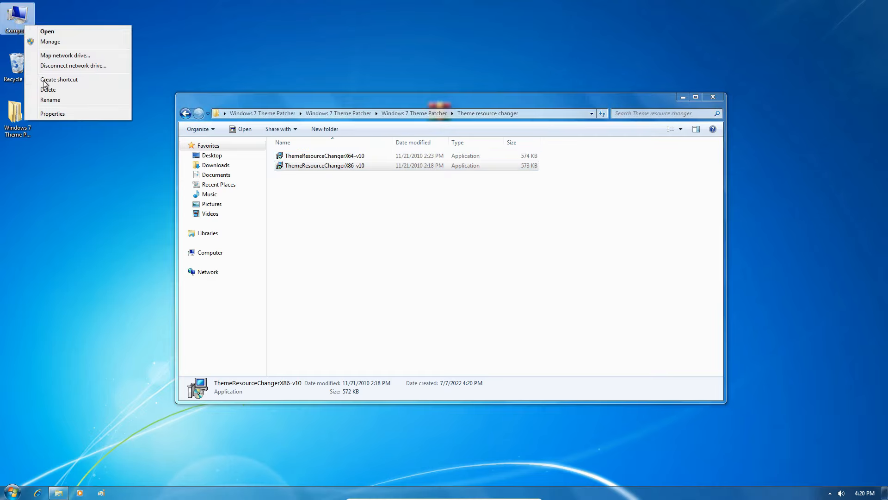
pyautogui.click(58, 113)
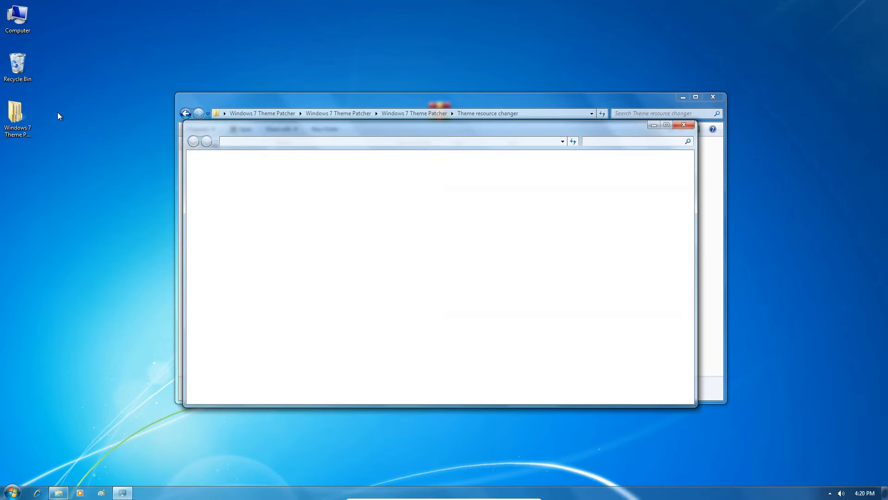
pyautogui.scroll(-1, 435, 245)
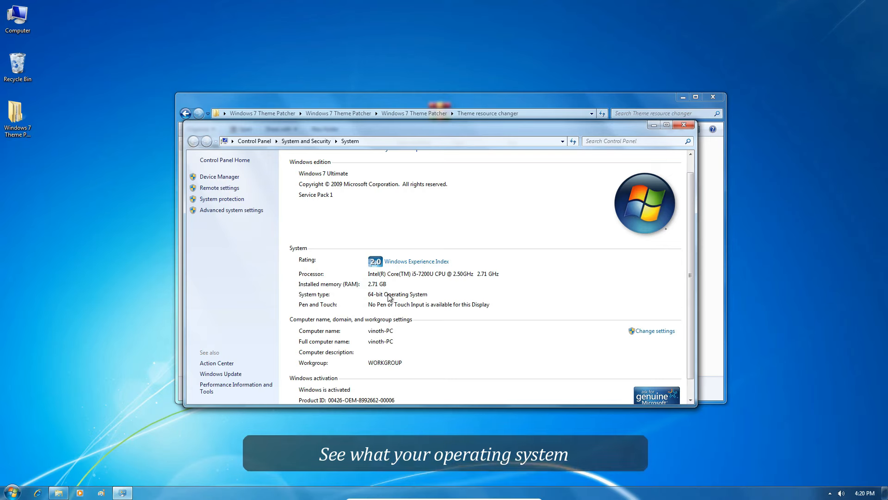
pyautogui.click(528, 105)
# Install Theme Resource Changer with ThemeResourceChangerX64-v10, keeping the default folder and accepting the agreement, and close the finished wizard
pyautogui.click(348, 157)
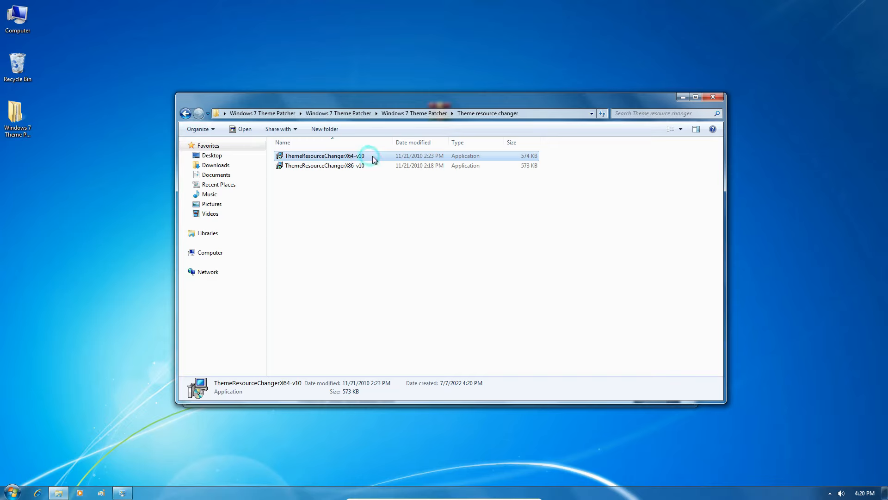
pyautogui.click(355, 169)
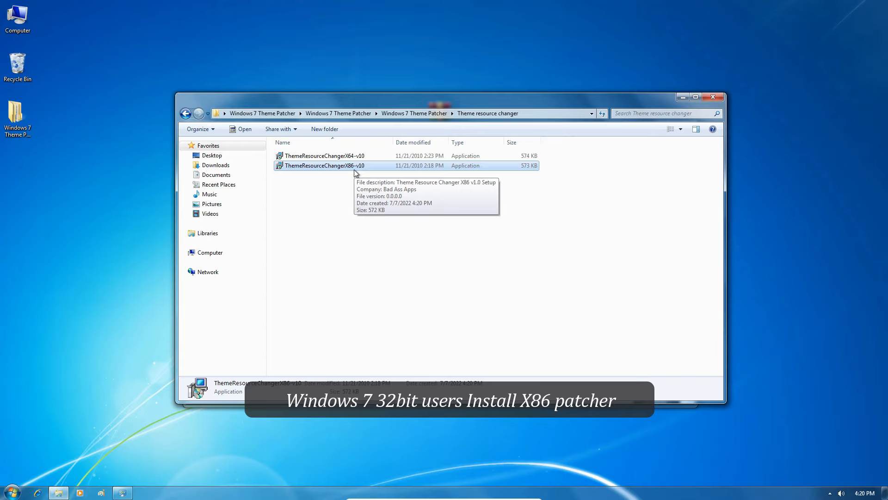
pyautogui.click(374, 156)
pyautogui.doubleClick(373, 153)
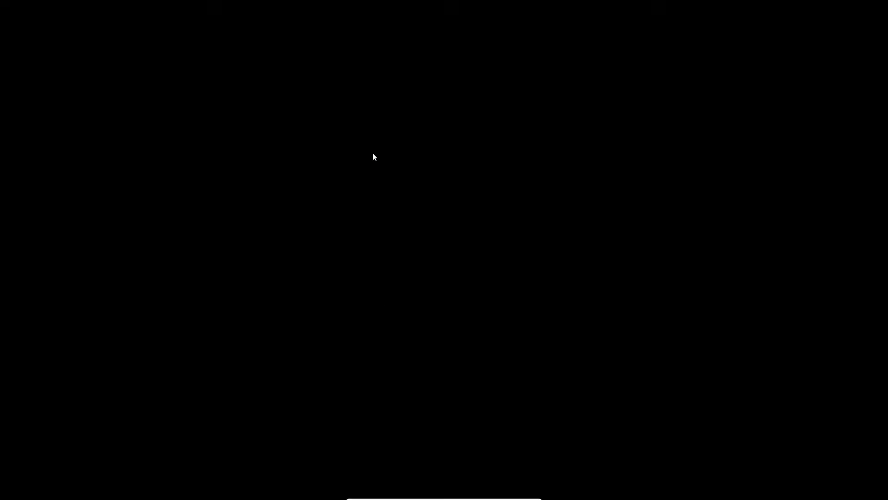
pyautogui.click(512, 273)
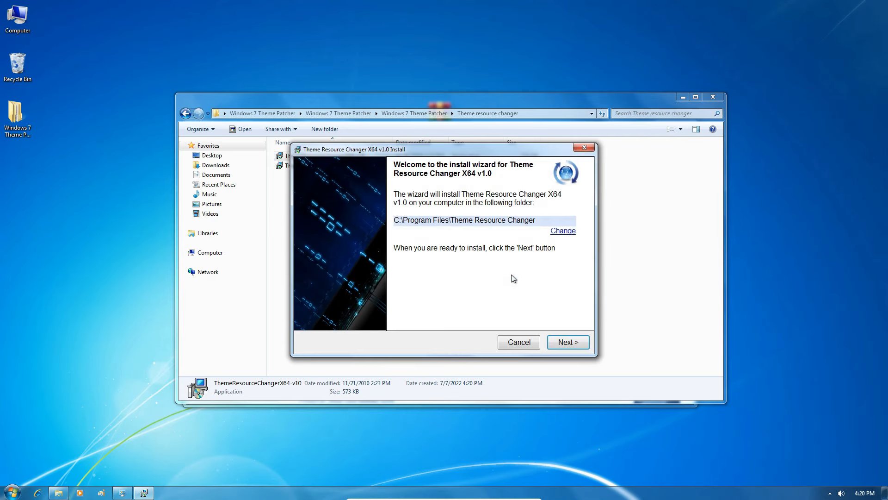
pyautogui.click(556, 342)
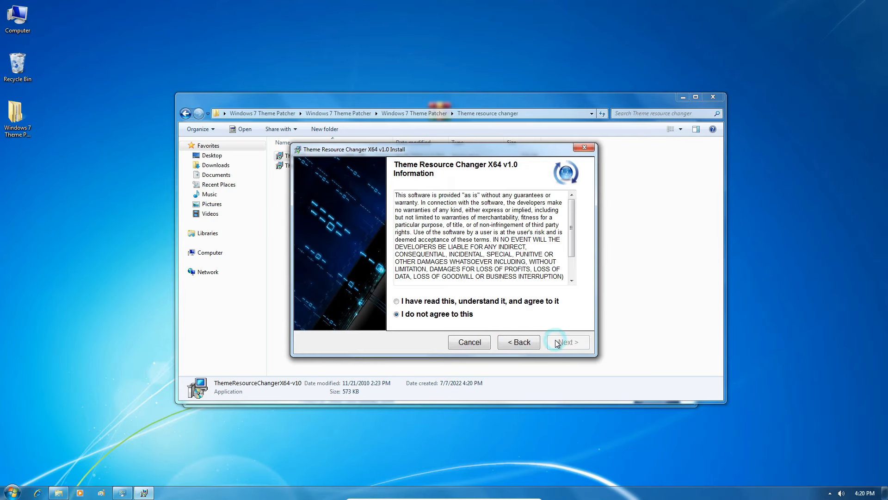
pyautogui.click(539, 303)
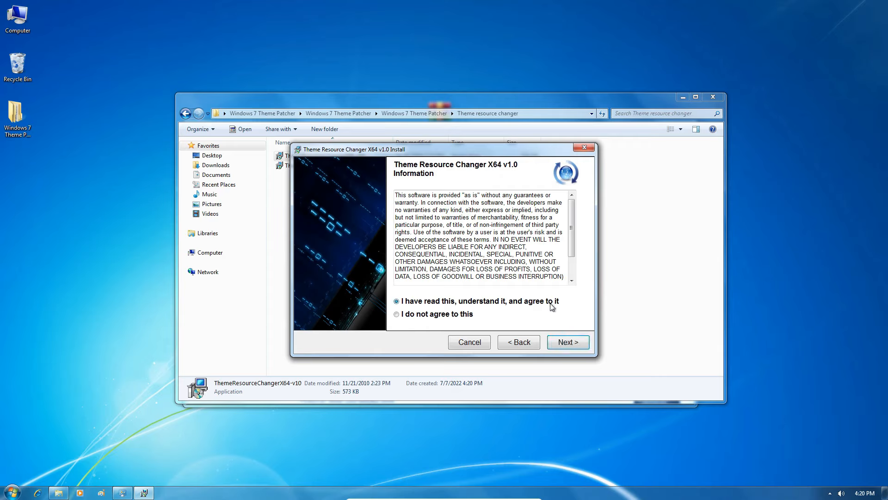
pyautogui.click(565, 340)
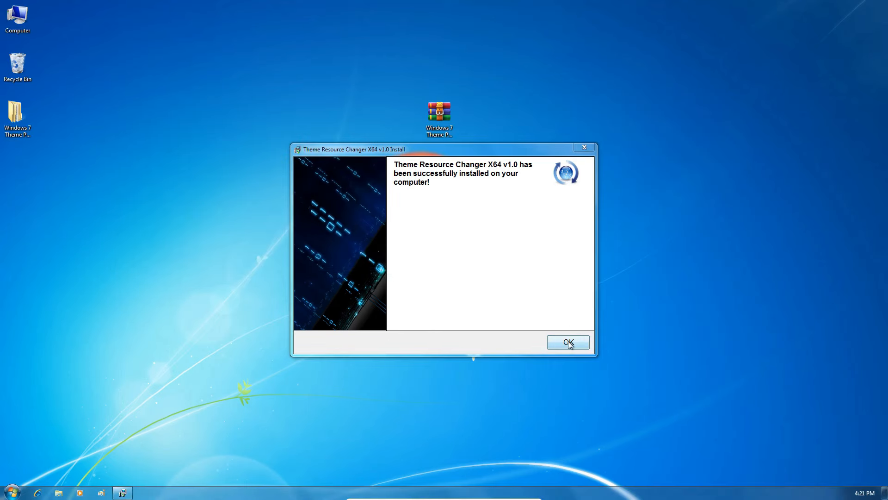
pyautogui.click(568, 343)
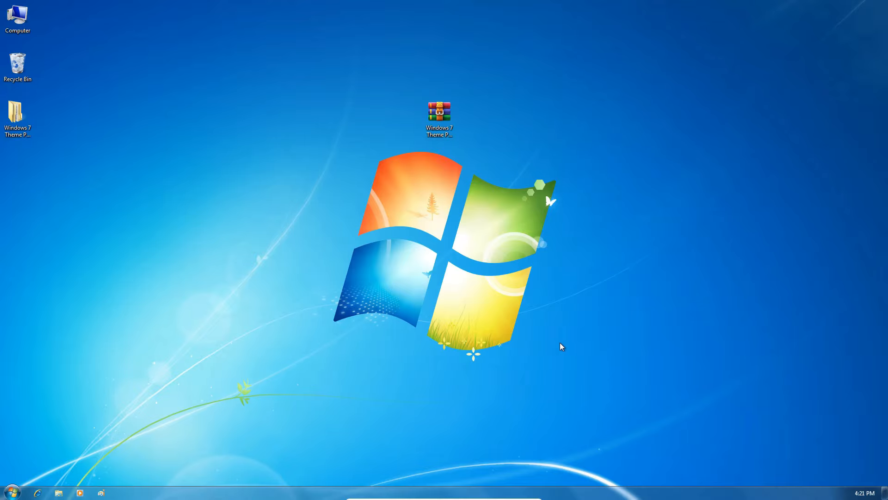
# Launch UniversalThemePatcher-x64 from the Universal Theme Patcher folder inside the nested Windows 7 Theme Patcher folders
pyautogui.doubleClick(16, 125)
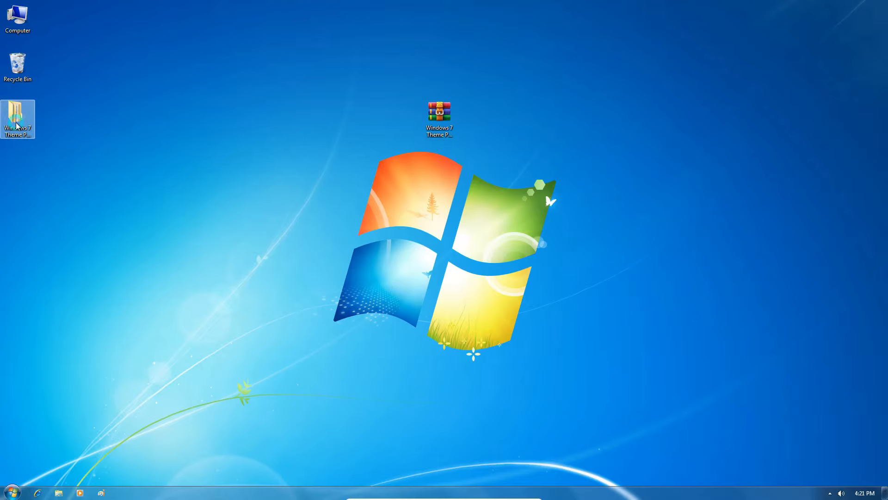
pyautogui.doubleClick(315, 156)
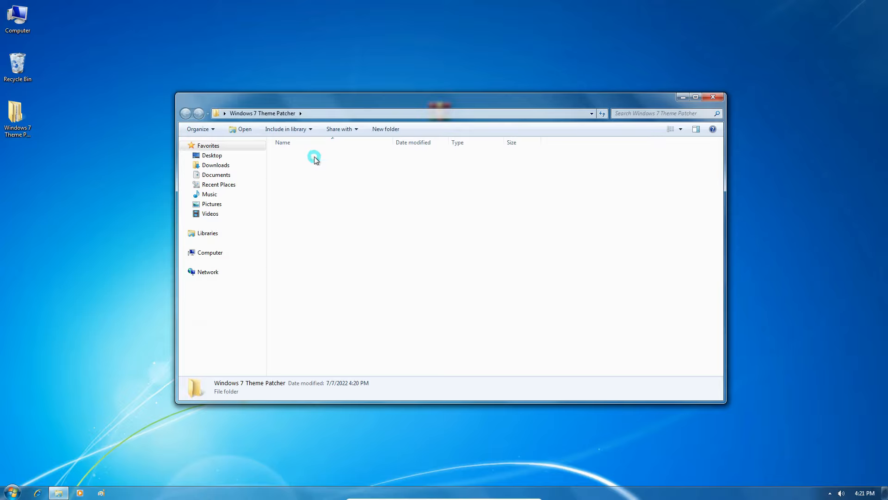
pyautogui.doubleClick(331, 160)
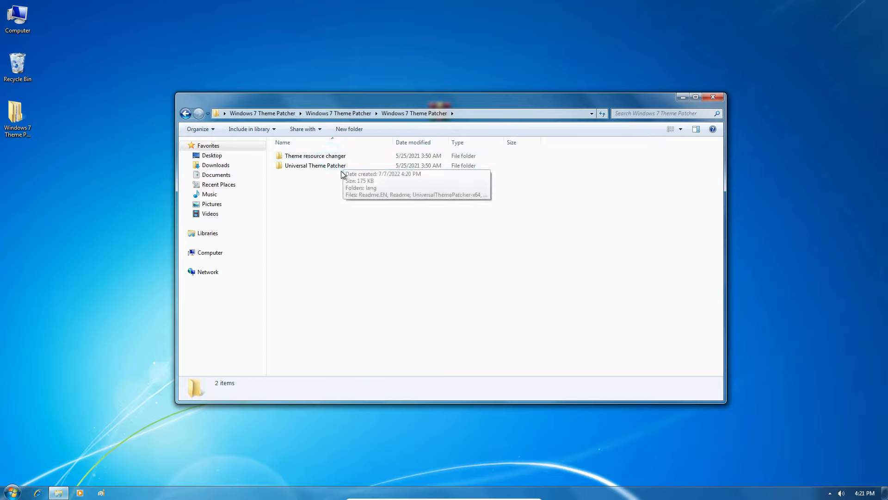
pyautogui.doubleClick(332, 169)
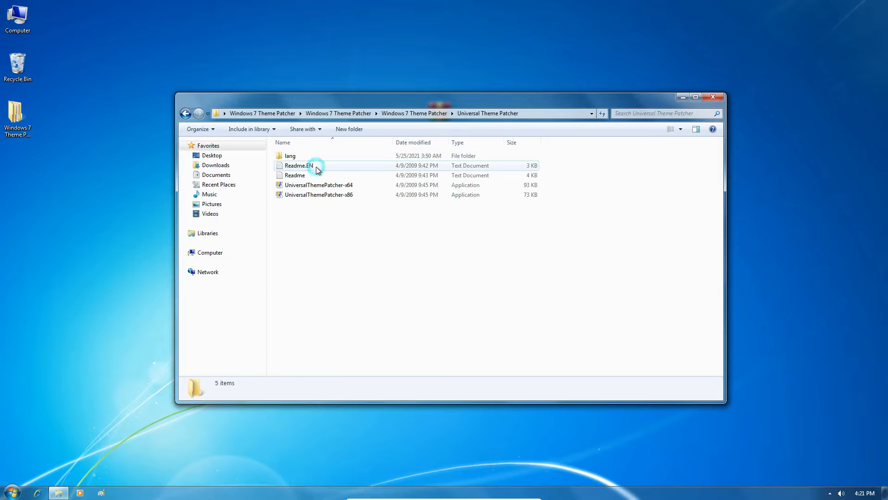
pyautogui.click(348, 186)
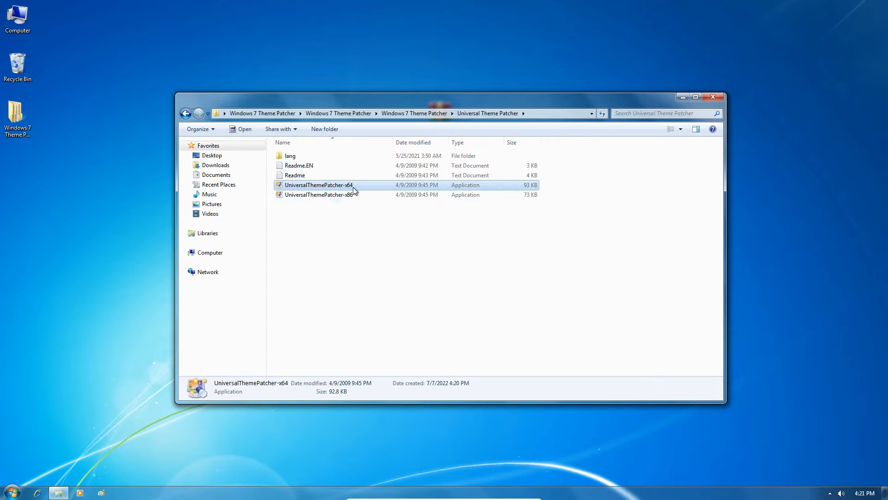
pyautogui.click(347, 196)
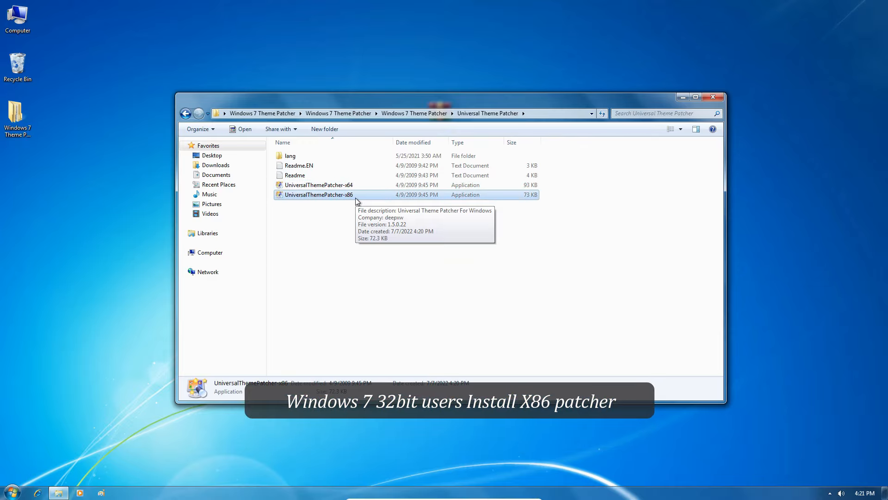
pyautogui.doubleClick(357, 186)
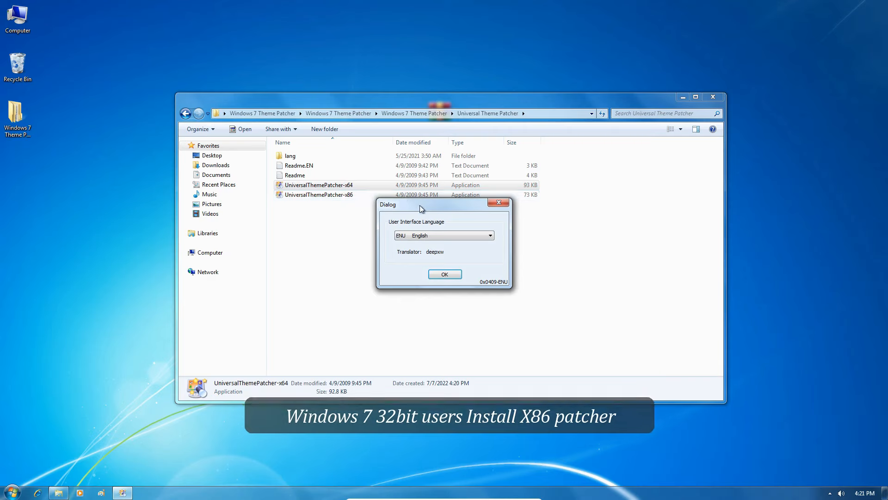
# Accept English as the interface language, continue to the patch details and patch themeservice.dll
pyautogui.click(439, 275)
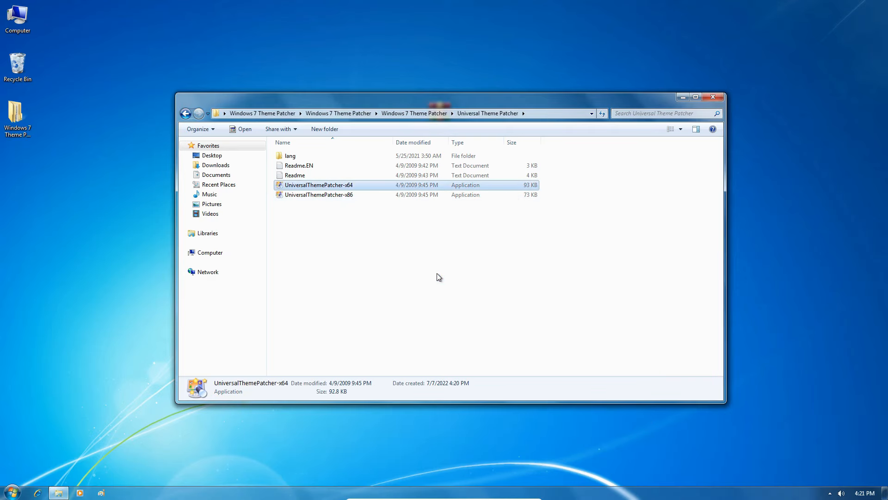
pyautogui.click(474, 290)
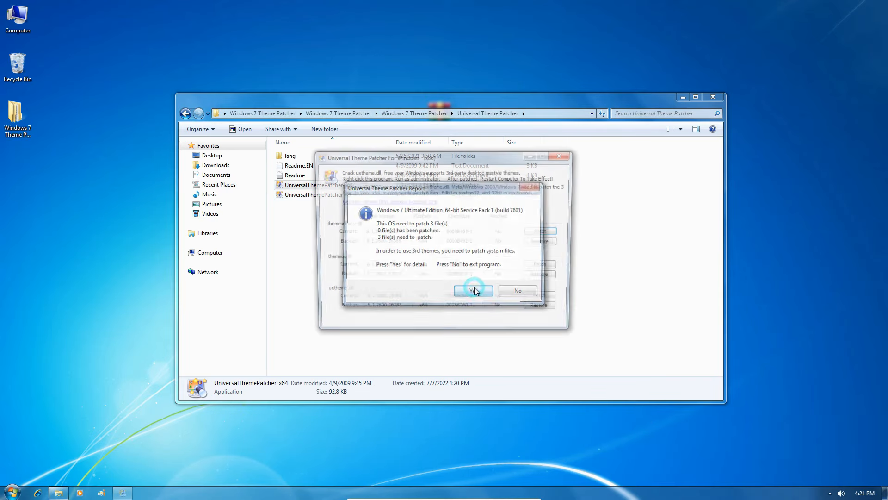
pyautogui.click(532, 232)
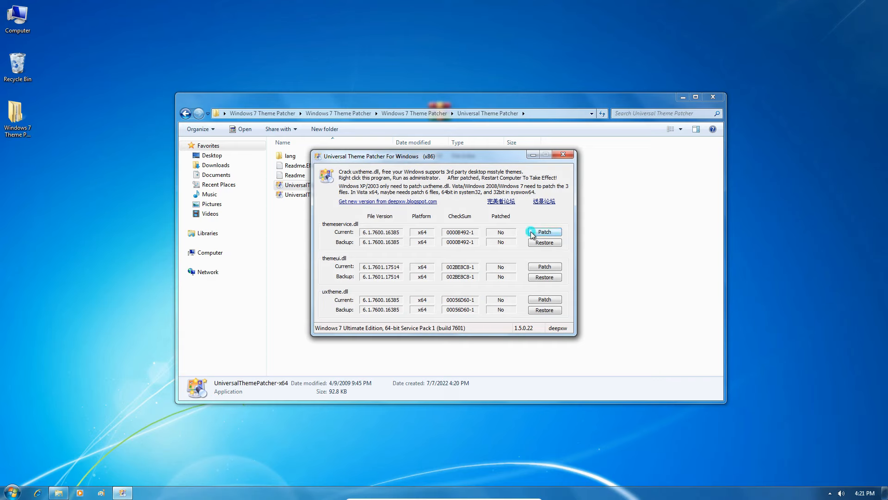
pyautogui.click(472, 269)
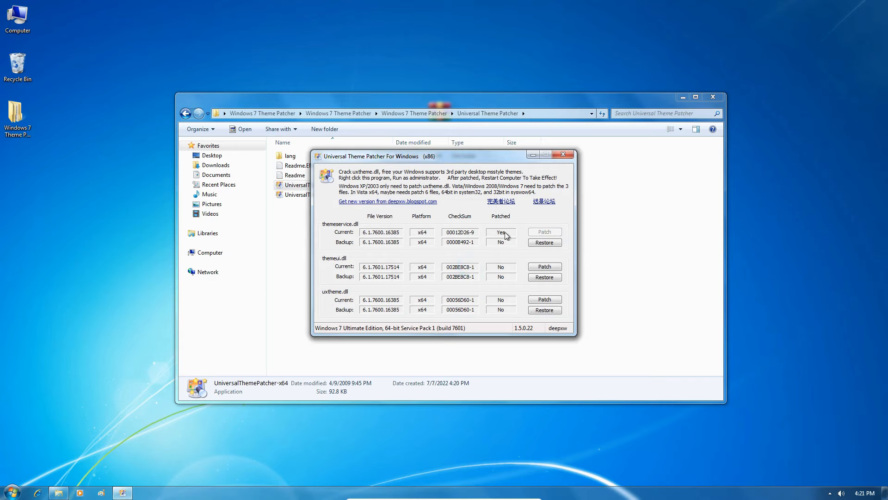
# Patch themeui.dll and uxtheme.dll, and accept the computer restart
pyautogui.click(536, 268)
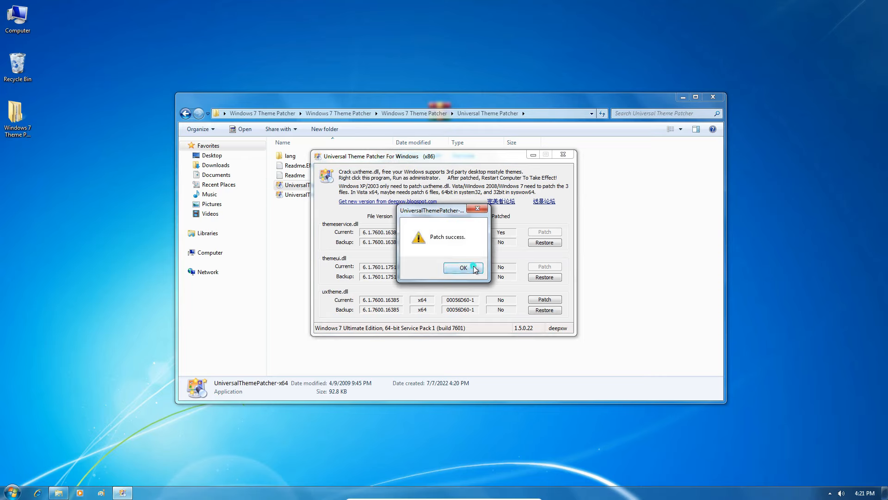
pyautogui.click(474, 268)
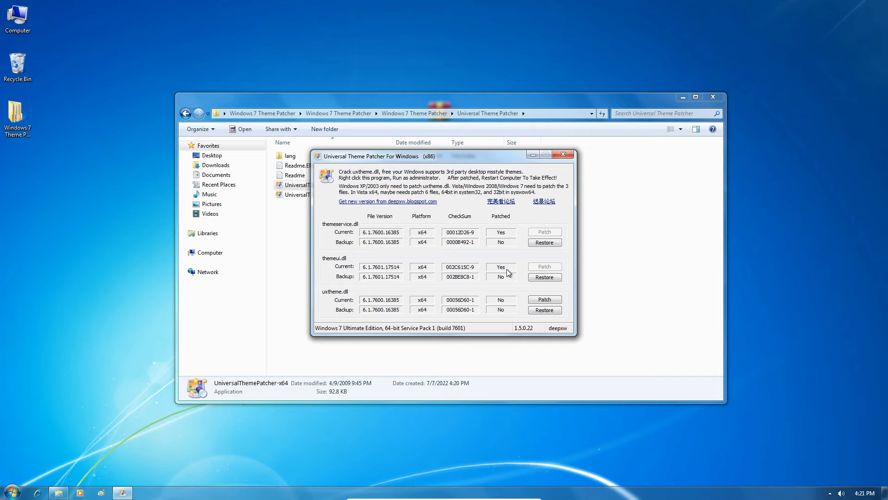
pyautogui.click(538, 300)
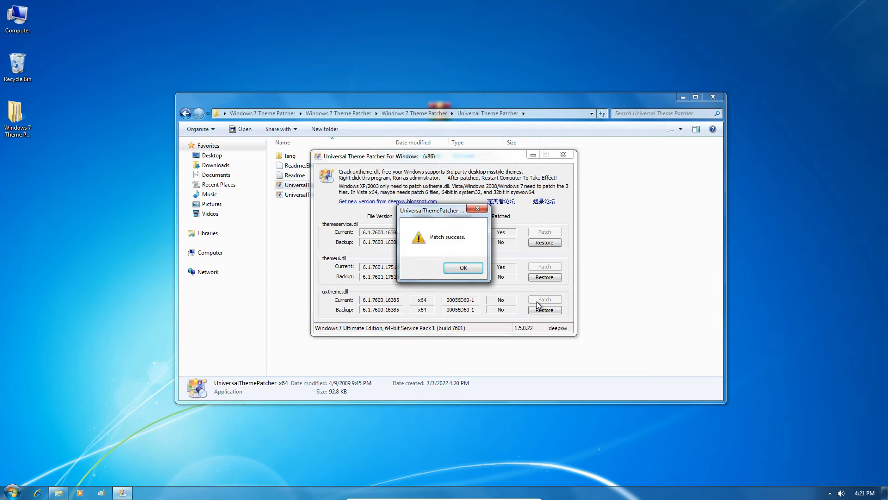
pyautogui.click(467, 267)
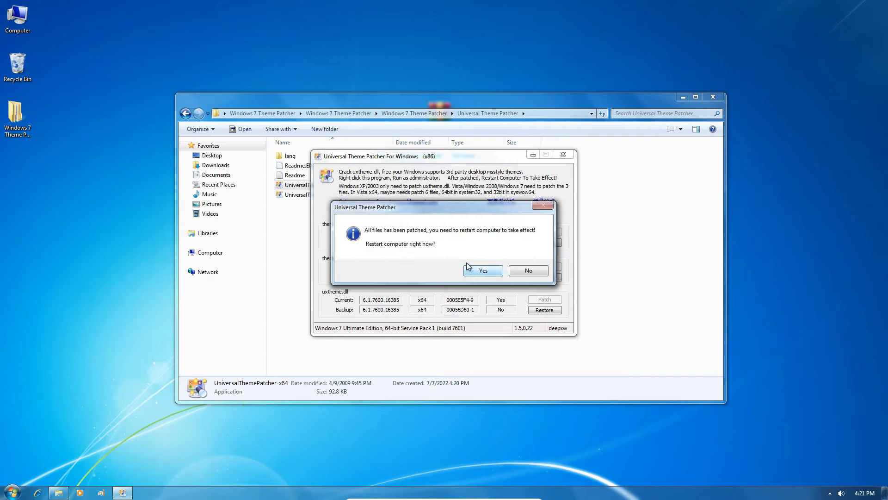
pyautogui.moveTo(478, 212); pyautogui.dragTo(377, 222)
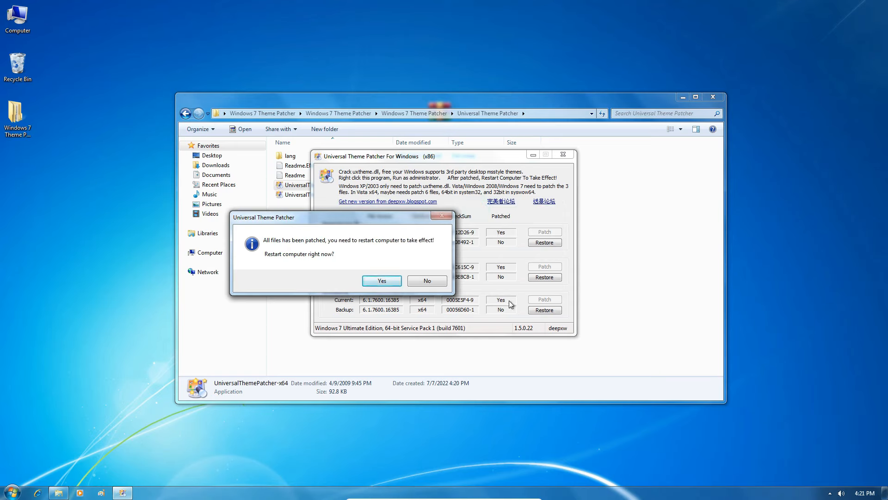
pyautogui.click(382, 281)
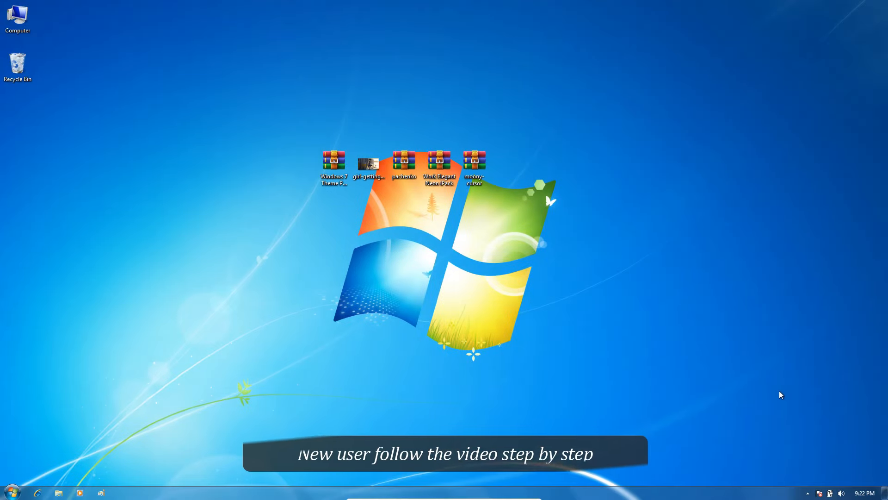
# Extract the pachenko archive to a pachenko folder on the desktop and open its Pachenko theme subfolder
pyautogui.rightClick(410, 170)
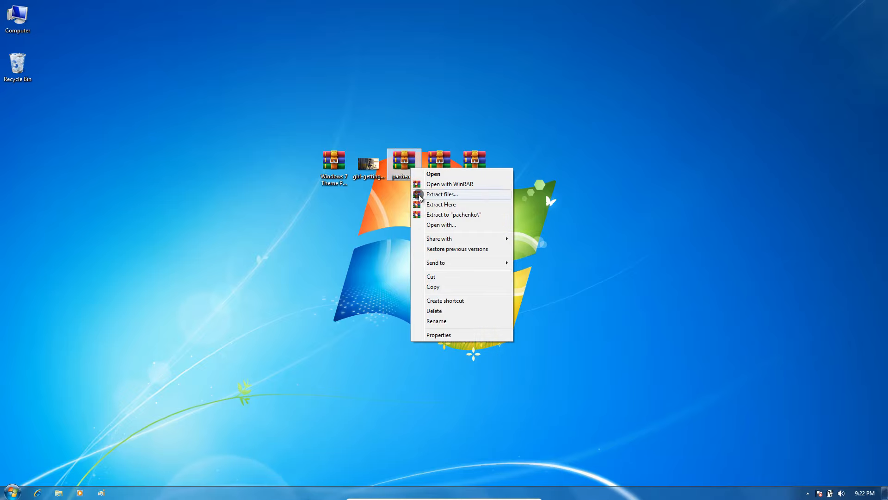
pyautogui.click(442, 194)
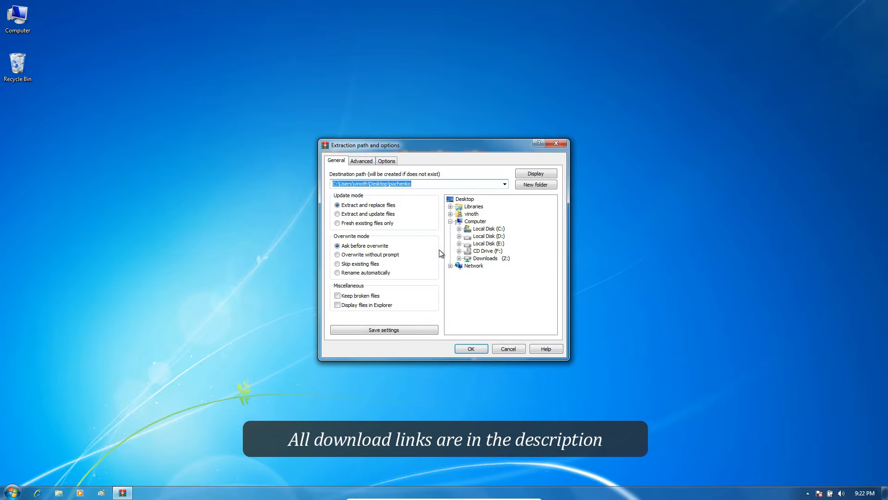
pyautogui.click(470, 349)
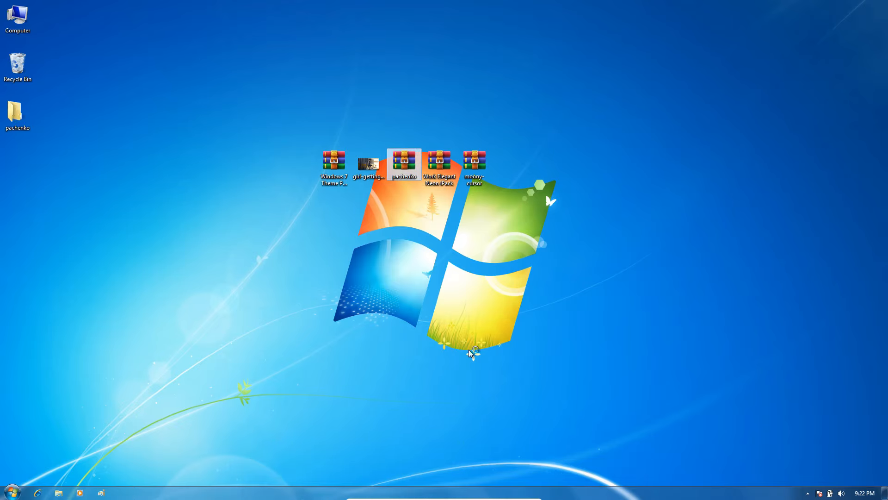
pyautogui.doubleClick(18, 126)
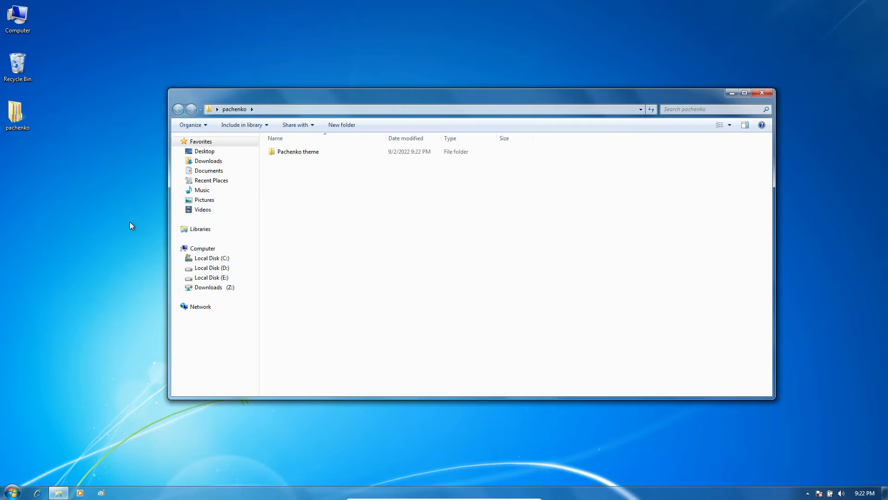
pyautogui.click(280, 154)
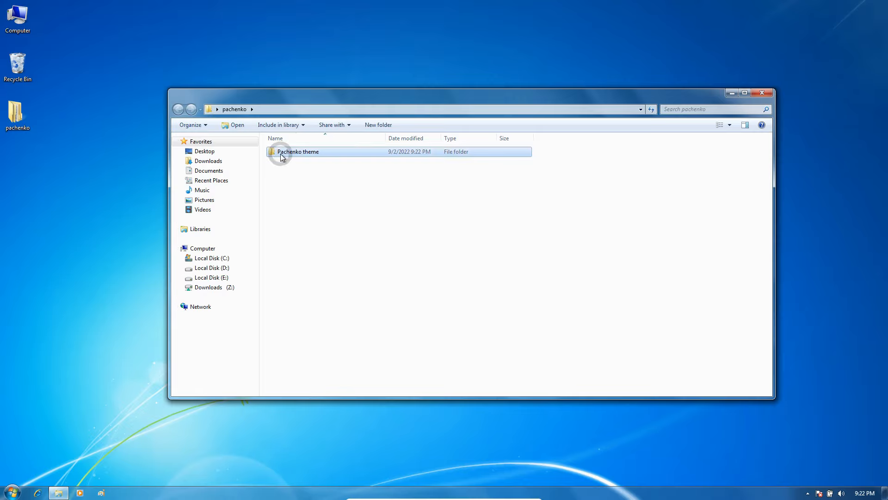
pyautogui.doubleClick(304, 154)
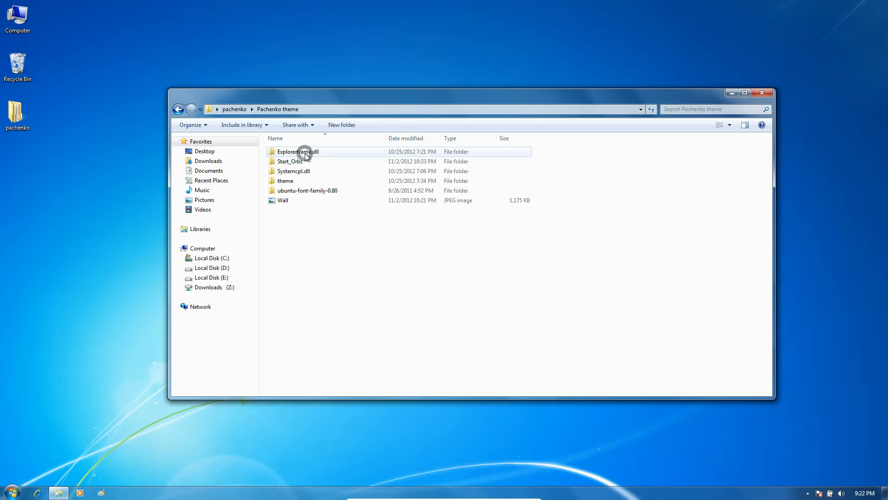
# Install all the Ubuntu TrueType fonts from the ubuntu-font-family-0.80 folder, replacing every font that is already installed
pyautogui.click(303, 190)
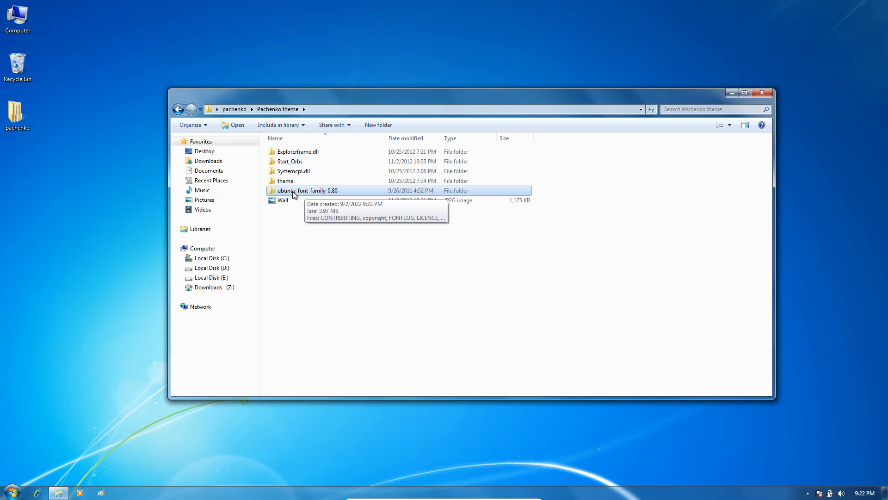
pyautogui.doubleClick(293, 191)
pyautogui.moveTo(290, 351); pyautogui.dragTo(297, 228)
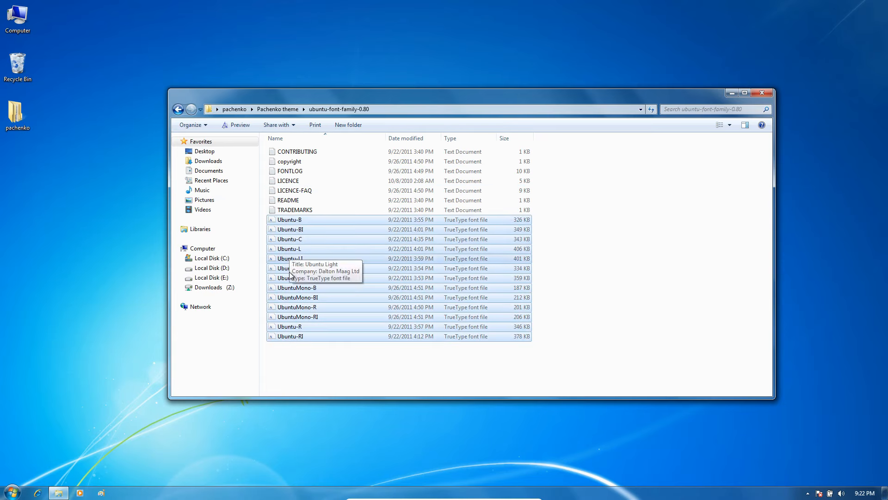
pyautogui.rightClick(326, 241)
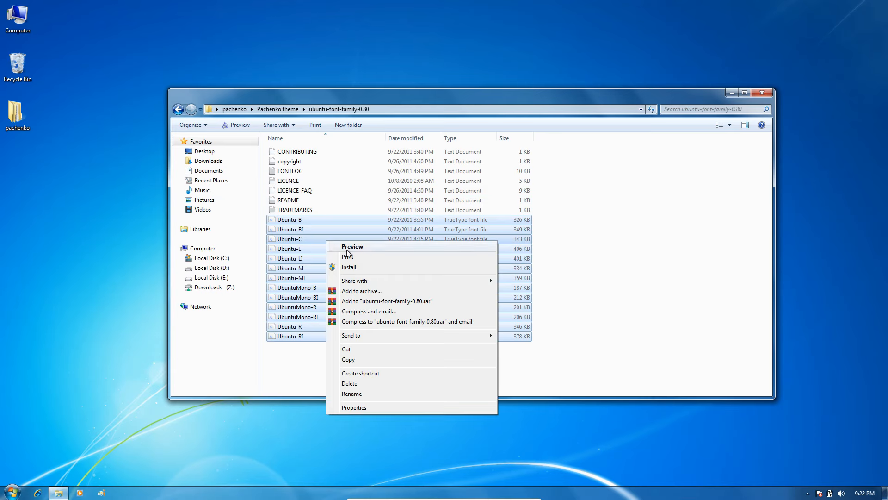
pyautogui.click(356, 270)
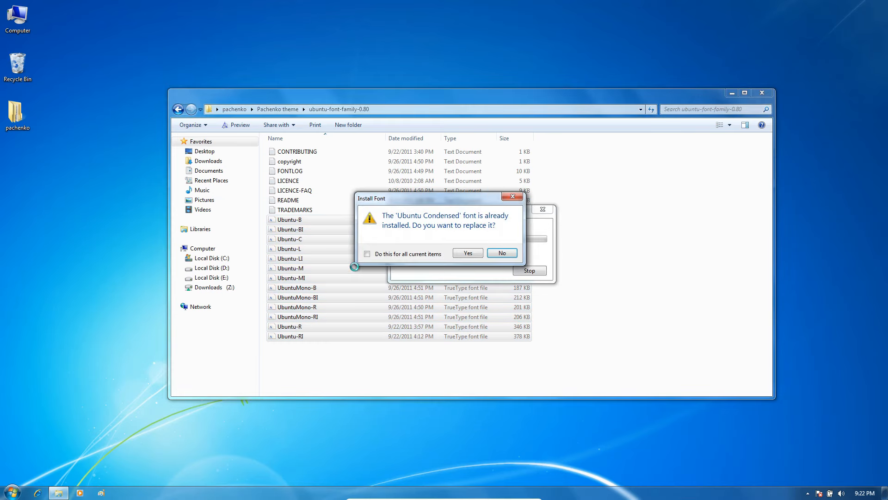
pyautogui.click(378, 255)
pyautogui.click(468, 254)
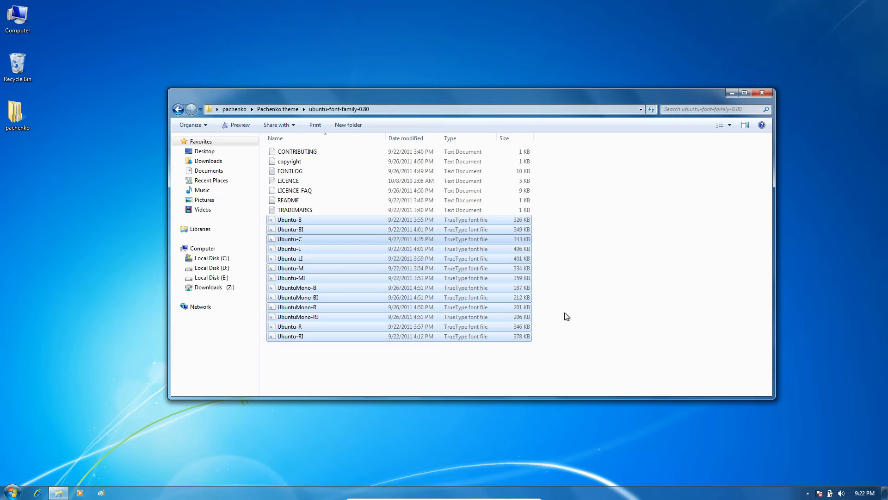
# Copy the Pachenko folder and the Pachenko theme file from the Aero folder inside the theme folder of Pachenko theme
pyautogui.click(179, 111)
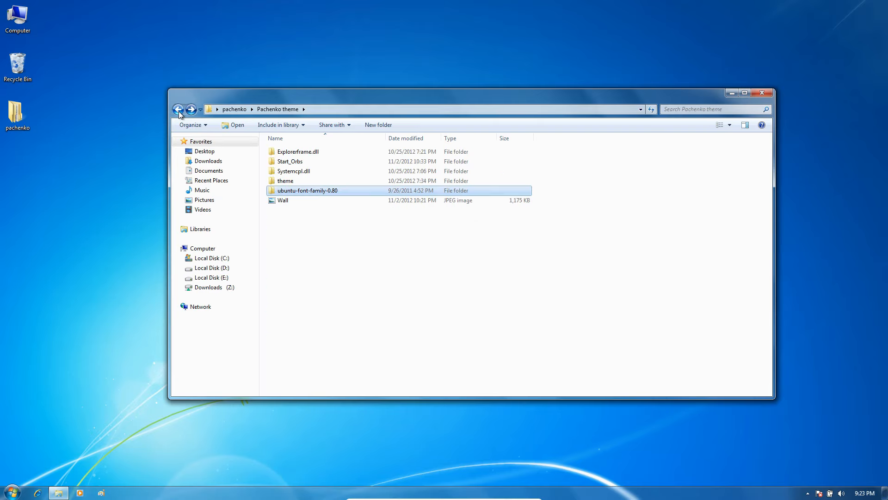
pyautogui.click(281, 181)
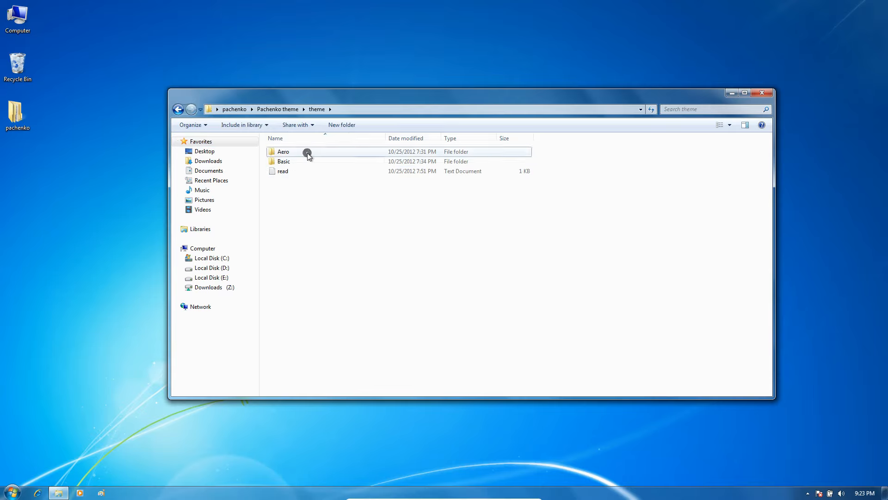
pyautogui.click(290, 153)
pyautogui.doubleClick(313, 153)
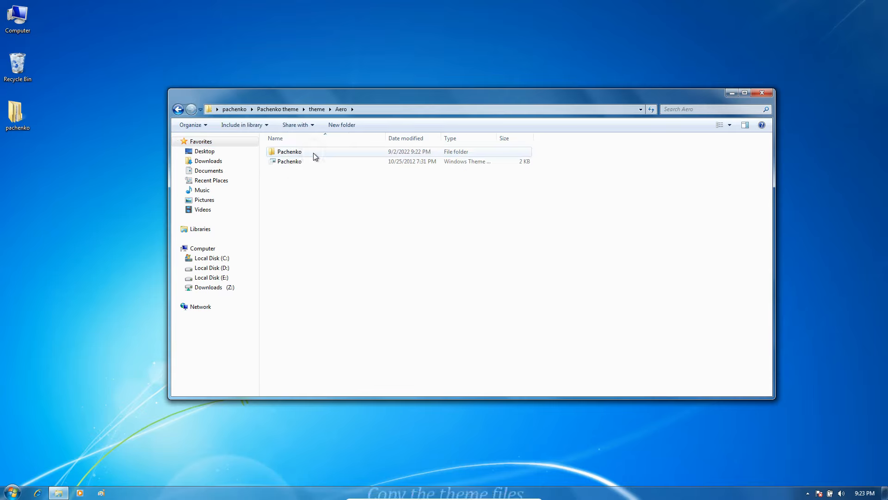
pyautogui.click(321, 160)
pyautogui.keyDown('ctrl'); pyautogui.click(321, 151); pyautogui.keyUp('ctrl')
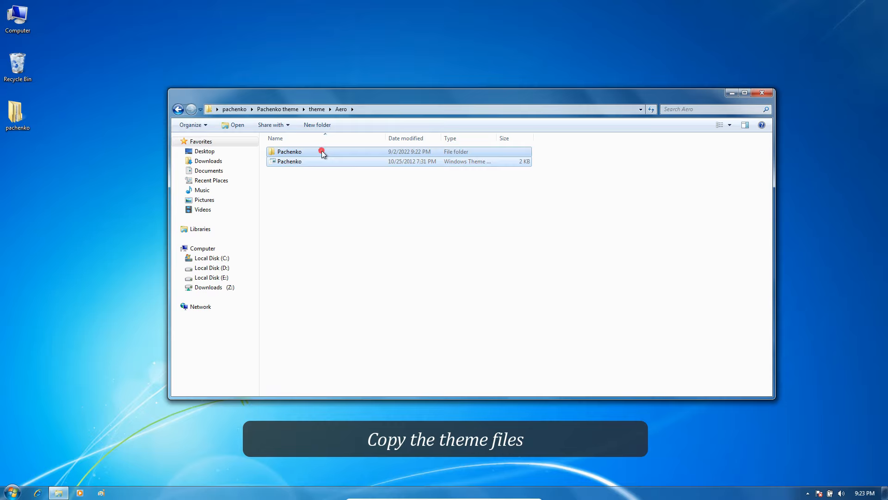
pyautogui.rightClick(321, 151)
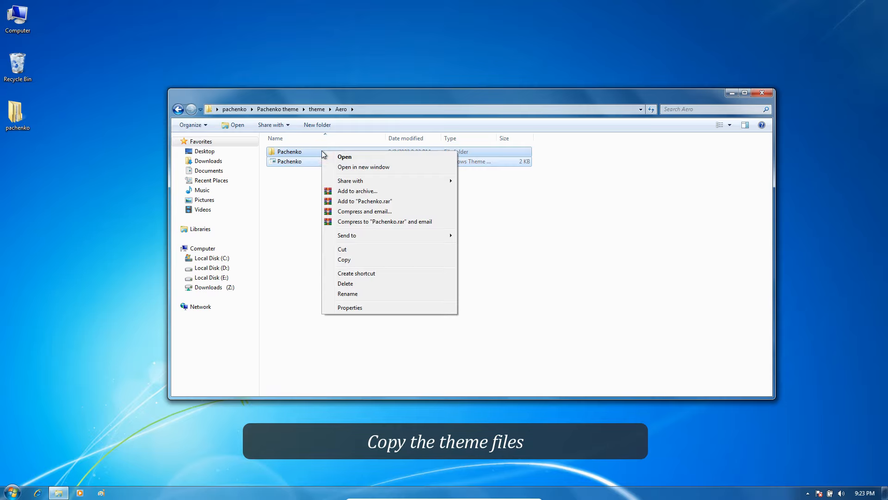
pyautogui.click(343, 260)
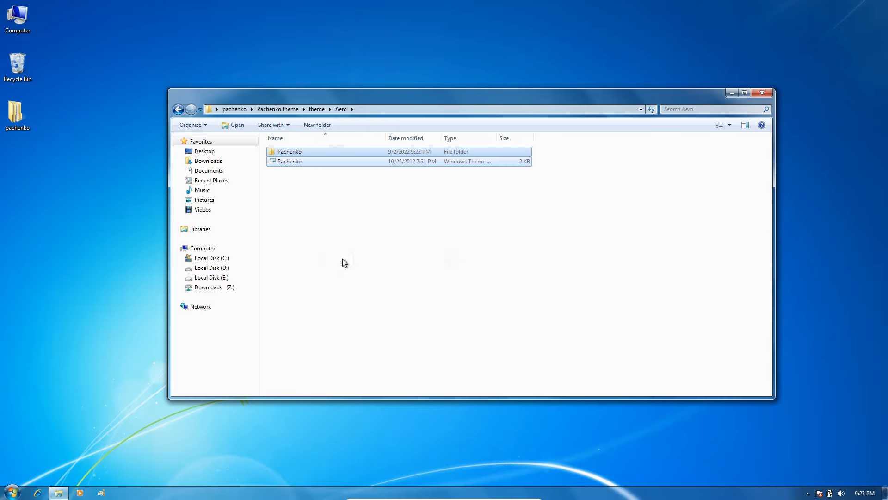
# Open the C:\Windows\Resources\Themes folder
pyautogui.click(233, 250)
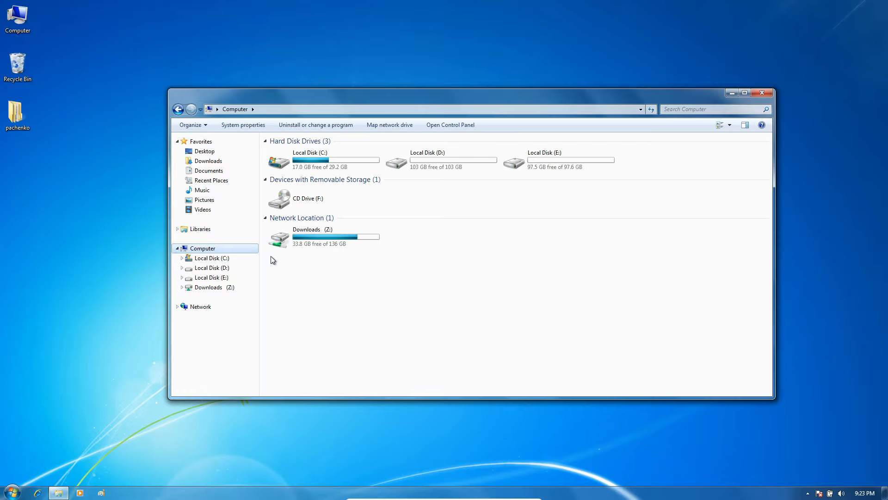
pyautogui.doubleClick(337, 170)
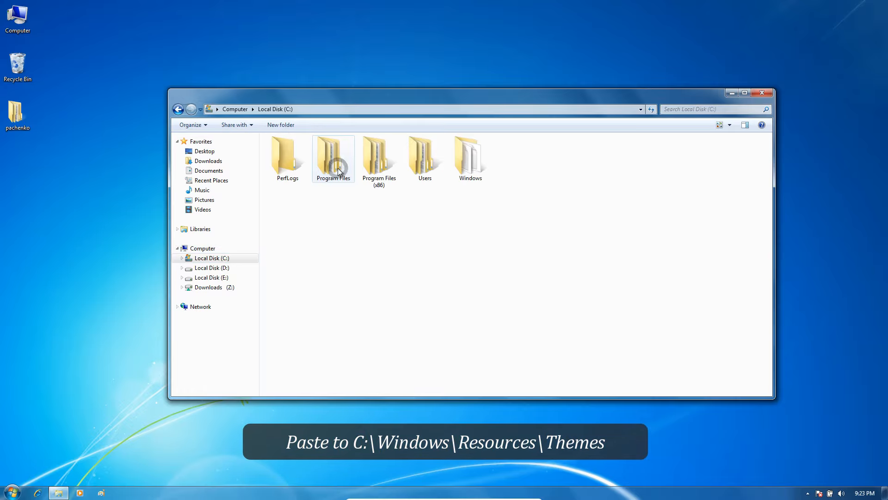
pyautogui.click(466, 176)
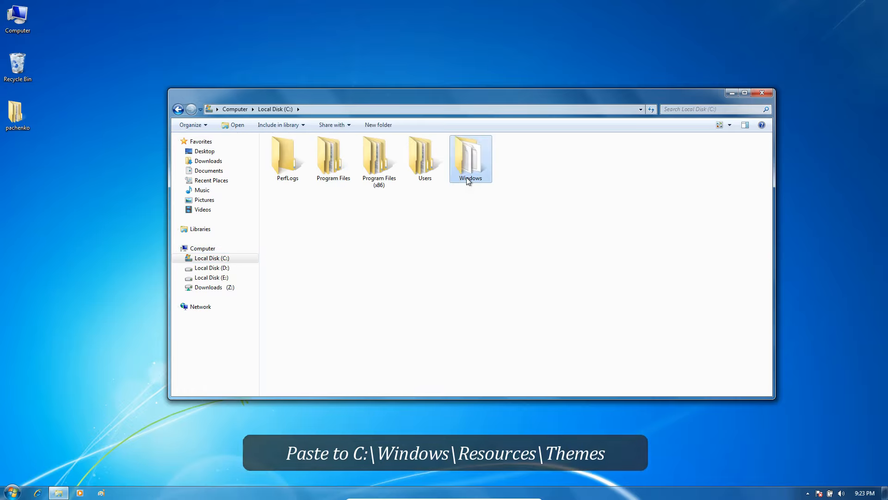
pyautogui.doubleClick(466, 178)
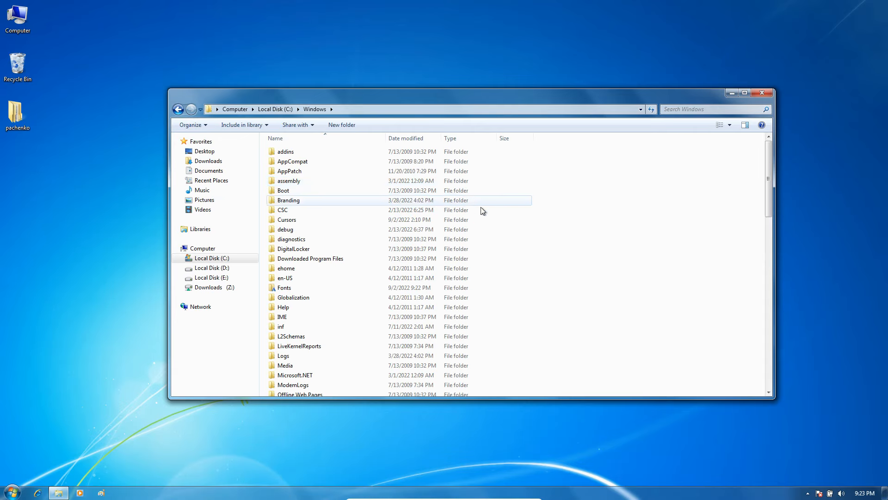
pyautogui.moveTo(768, 185); pyautogui.dragTo(767, 244)
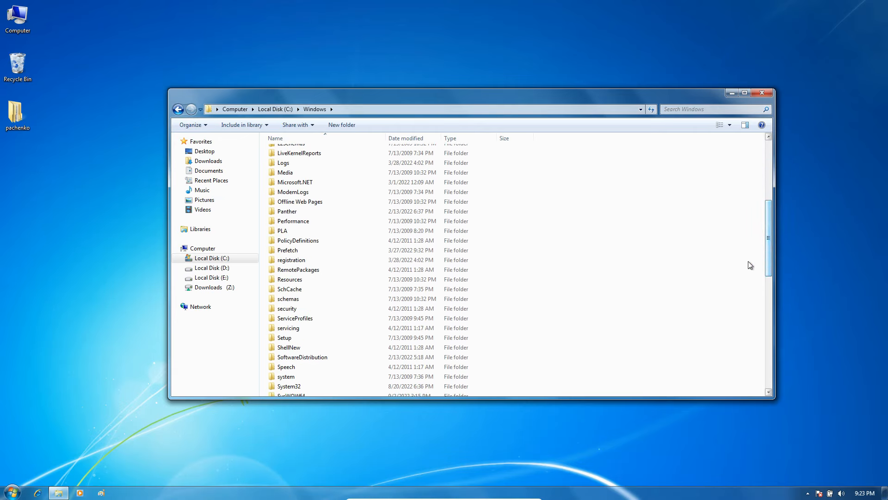
pyautogui.click(393, 270)
pyautogui.doubleClick(290, 281)
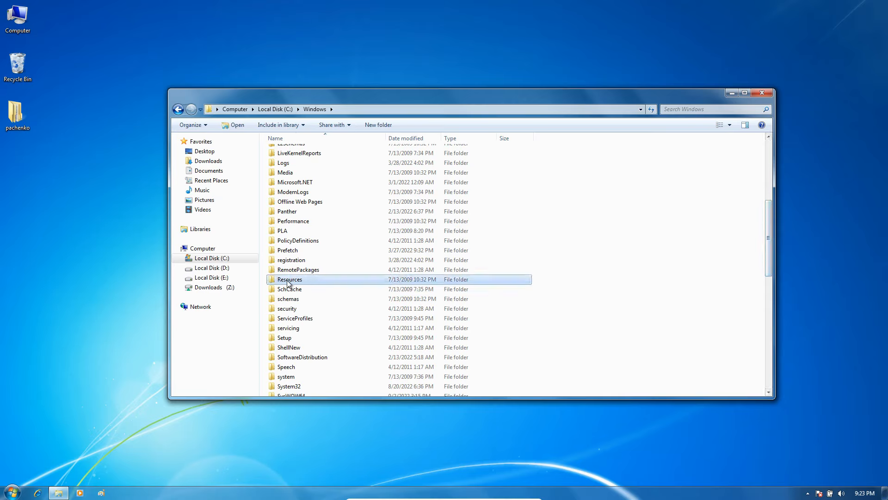
pyautogui.doubleClick(315, 283)
pyautogui.doubleClick(303, 162)
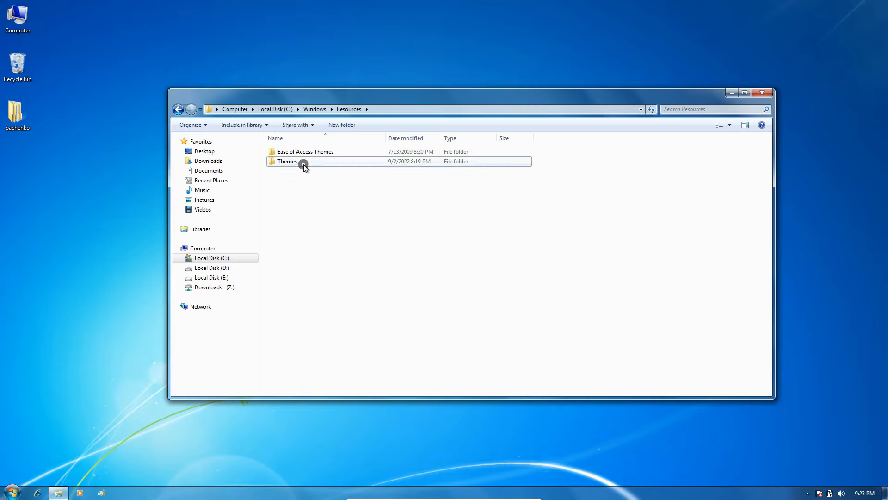
# Paste the copied Pachenko folder and theme file into Themes with administrator permission, and close the folder window
pyautogui.rightClick(322, 228)
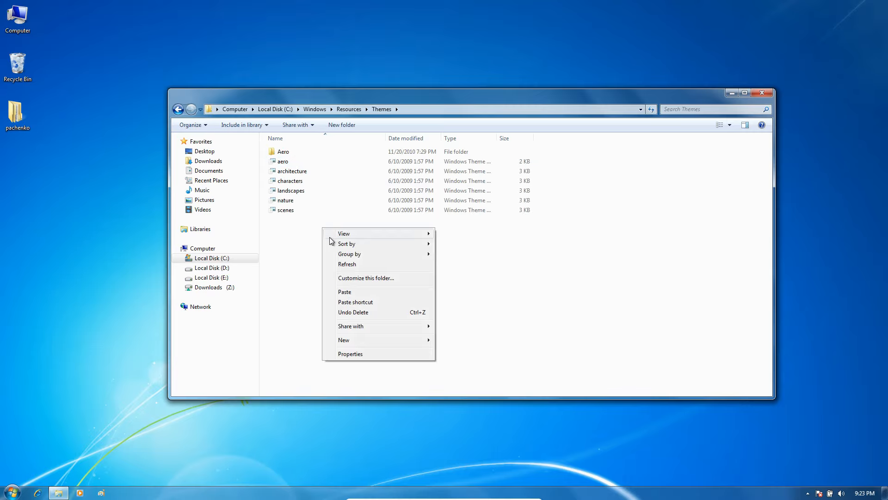
pyautogui.click(349, 294)
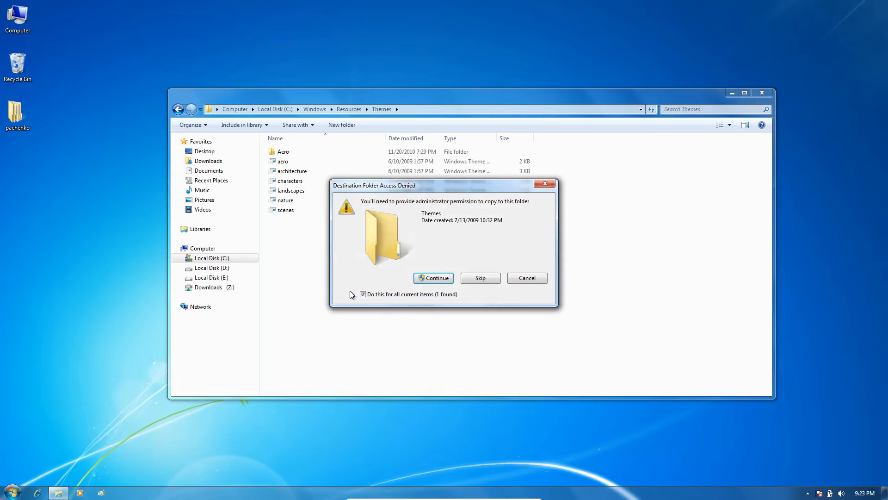
pyautogui.click(436, 279)
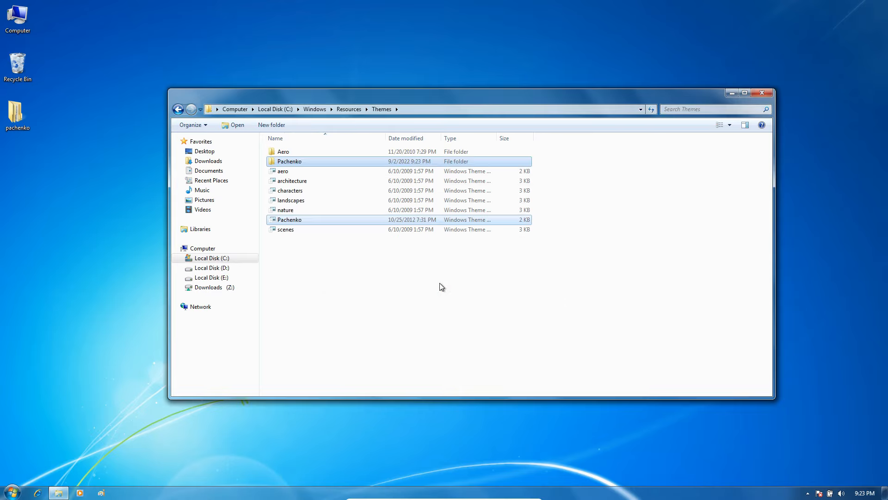
pyautogui.click(762, 93)
# Apply the installed Pachenko theme in the desktop personalization settings and close the settings window
pyautogui.rightClick(683, 216)
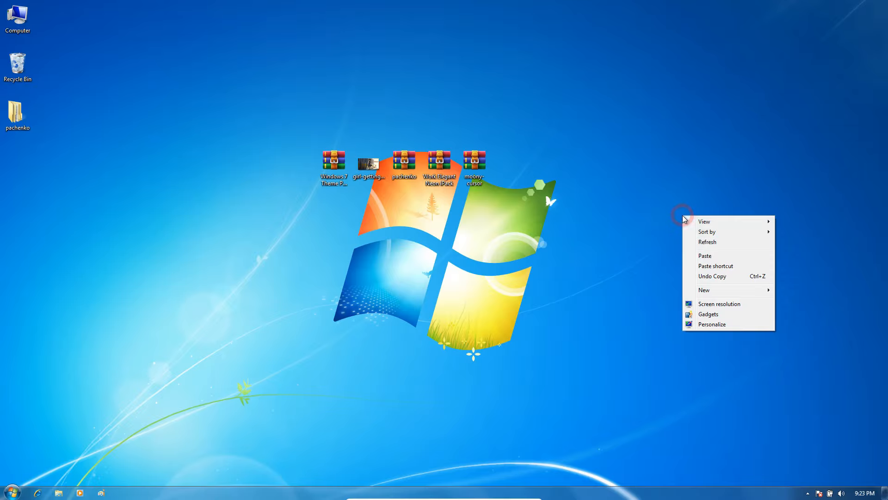
pyautogui.click(708, 324)
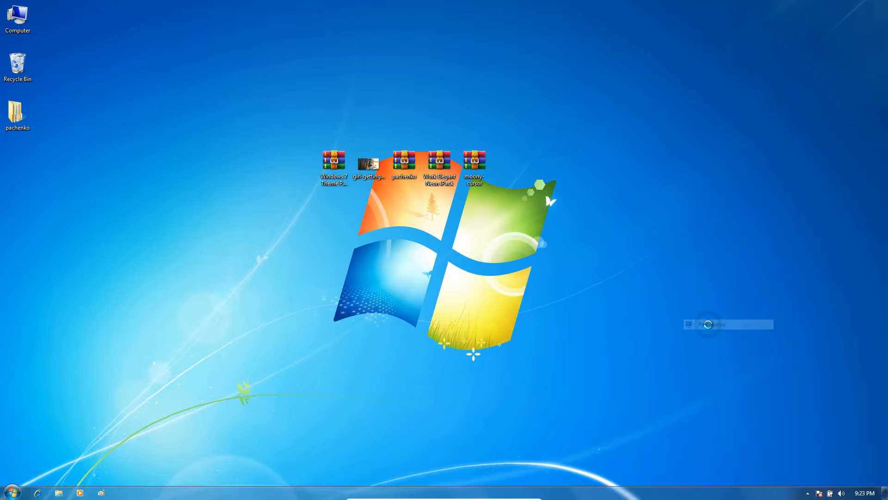
pyautogui.scroll(-2, 419, 329)
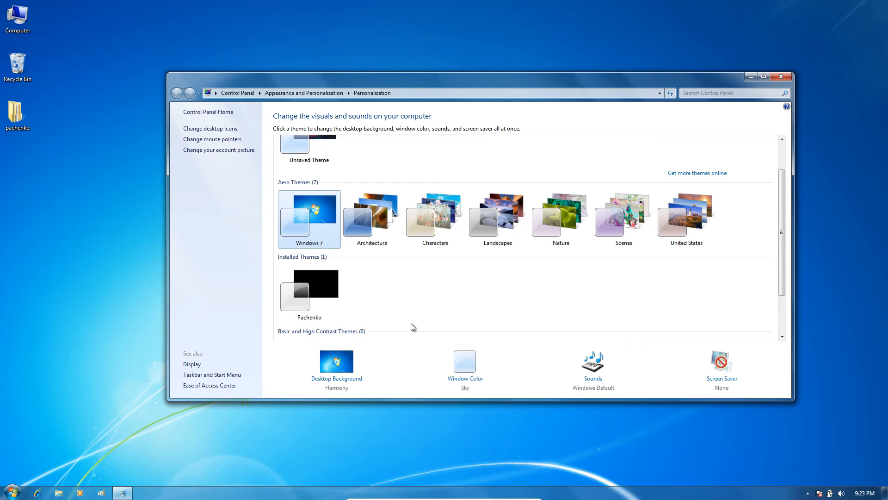
pyautogui.click(326, 300)
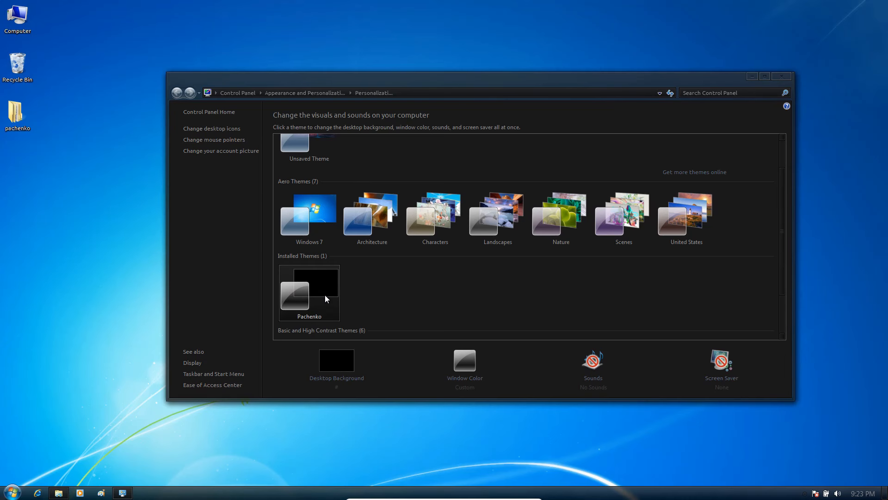
pyautogui.click(778, 77)
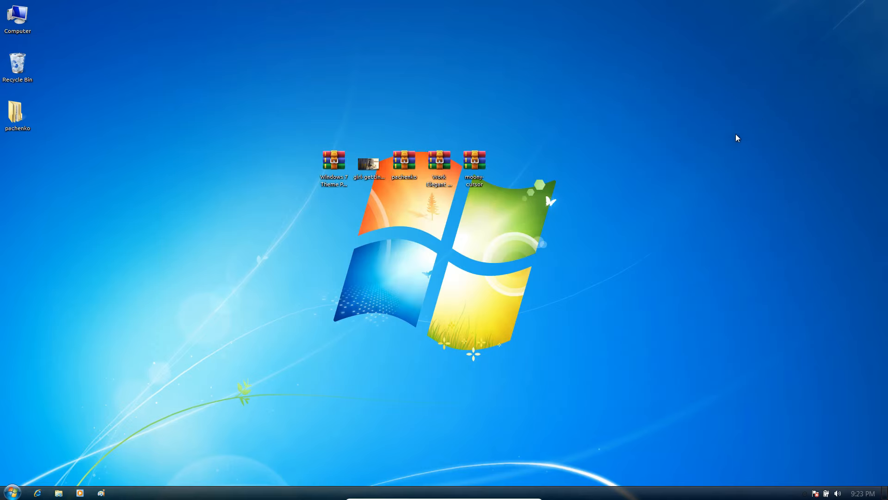
# Set the girl-getting-out-of-the-train picture as the desktop background and preview the dark theme in a Computer window
pyautogui.click(368, 163)
pyautogui.rightClick(367, 163)
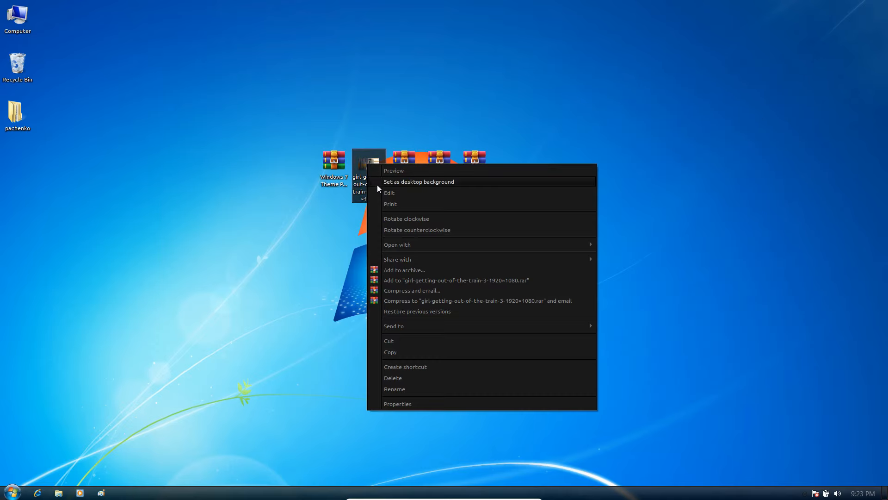
pyautogui.click(377, 183)
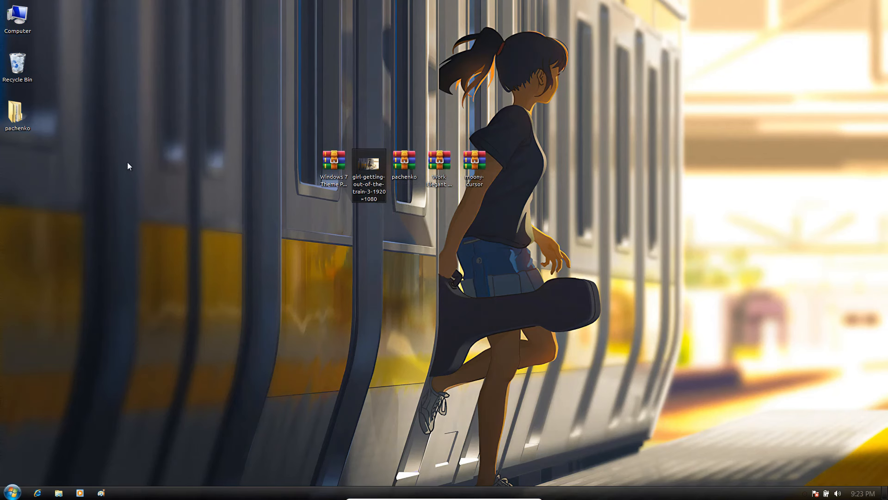
pyautogui.doubleClick(24, 30)
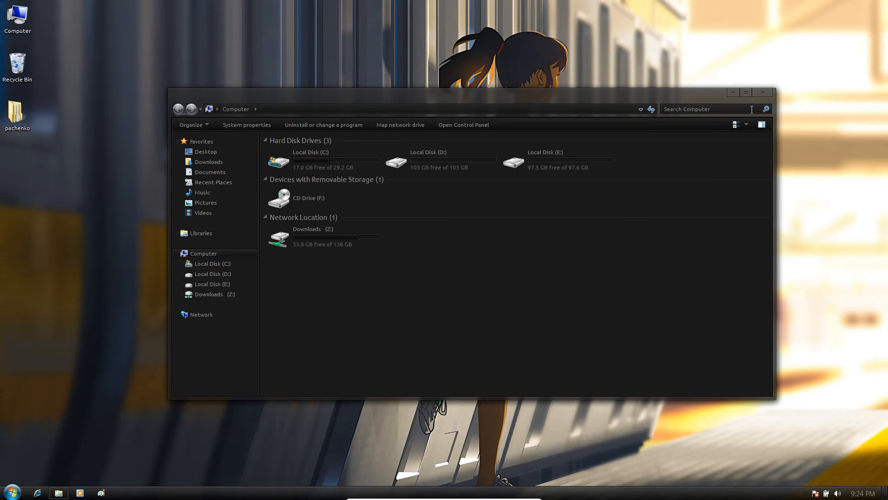
pyautogui.click(759, 95)
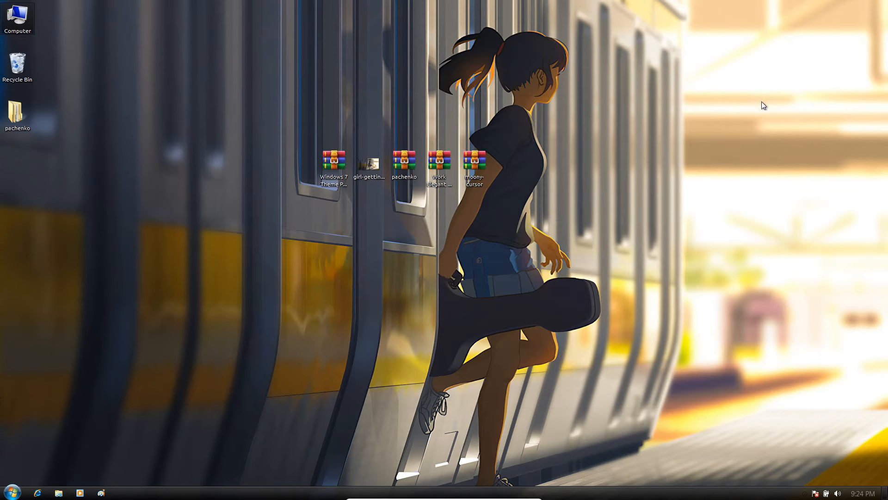
# Extract the moony- cursor archive to a moony- cursor folder on the desktop
pyautogui.click(477, 170)
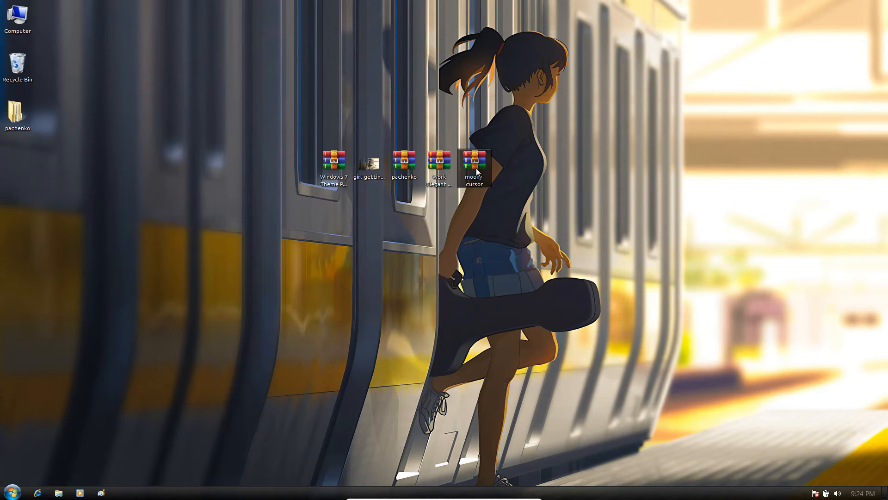
pyautogui.rightClick(481, 169)
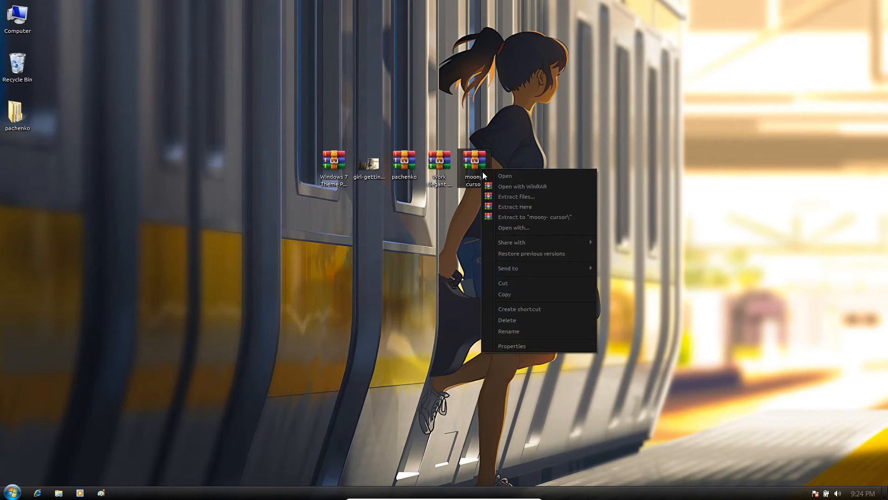
pyautogui.click(497, 196)
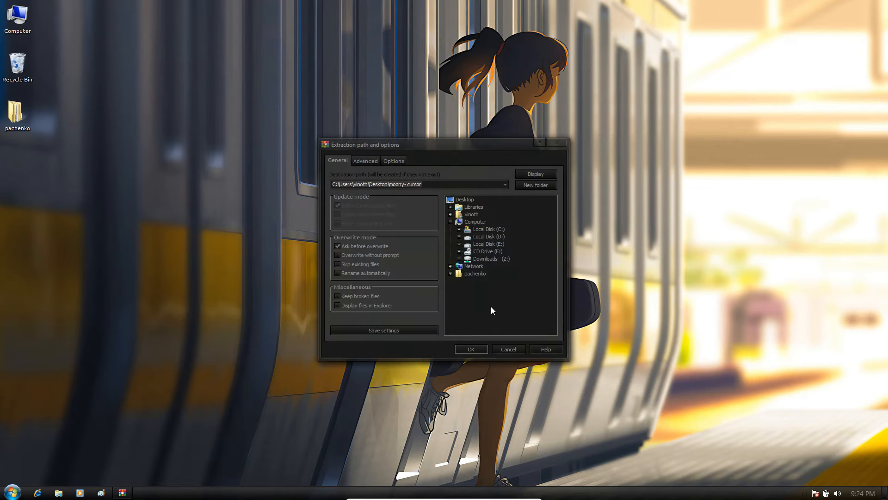
pyautogui.click(477, 351)
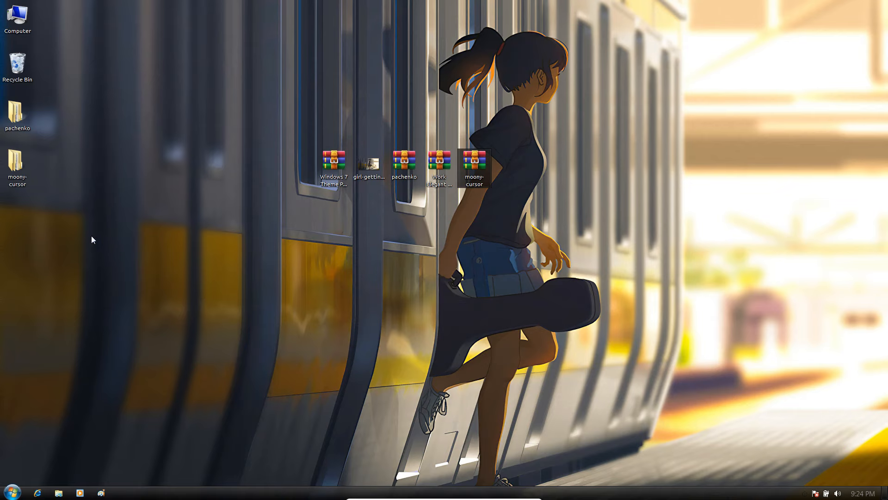
# Install the dark Moony cursors from the INSTALL setup information file in the dark subfolder of Moony, and close the folder window
pyautogui.doubleClick(20, 170)
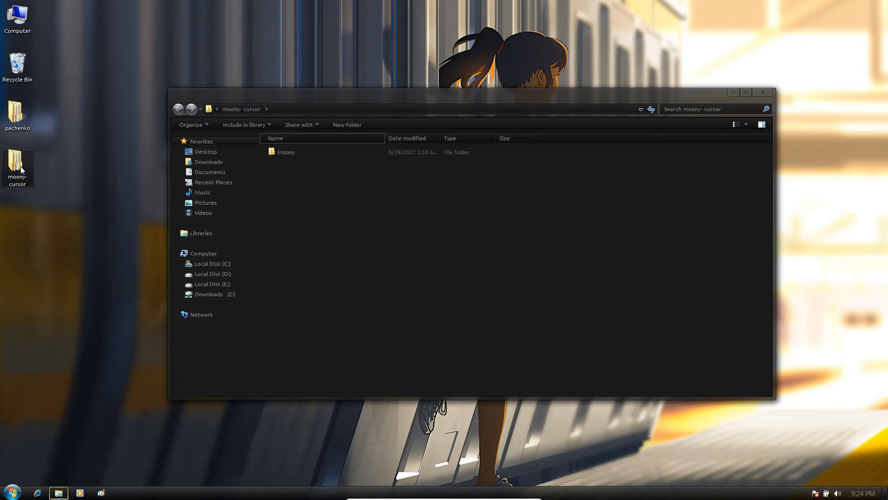
pyautogui.click(280, 151)
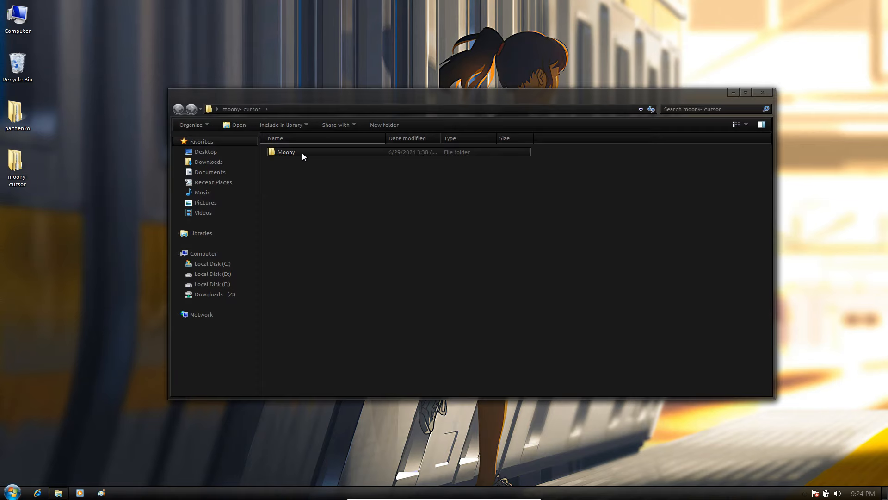
pyautogui.doubleClick(302, 154)
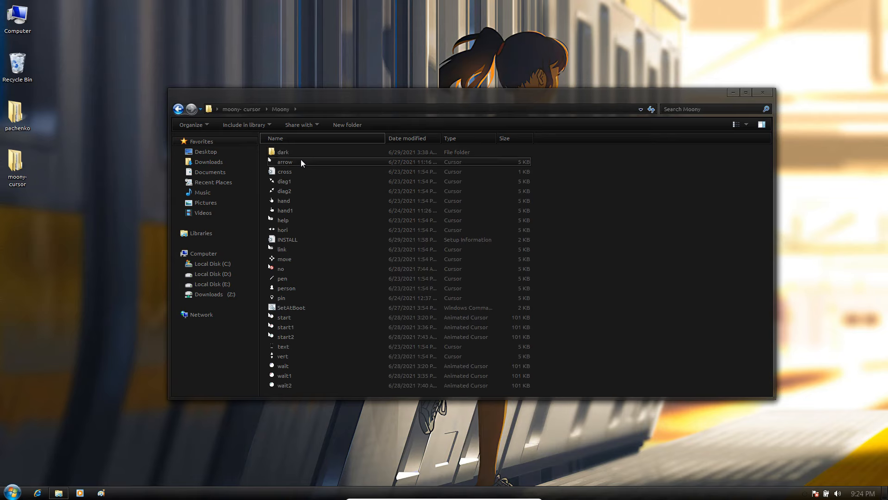
pyautogui.doubleClick(290, 154)
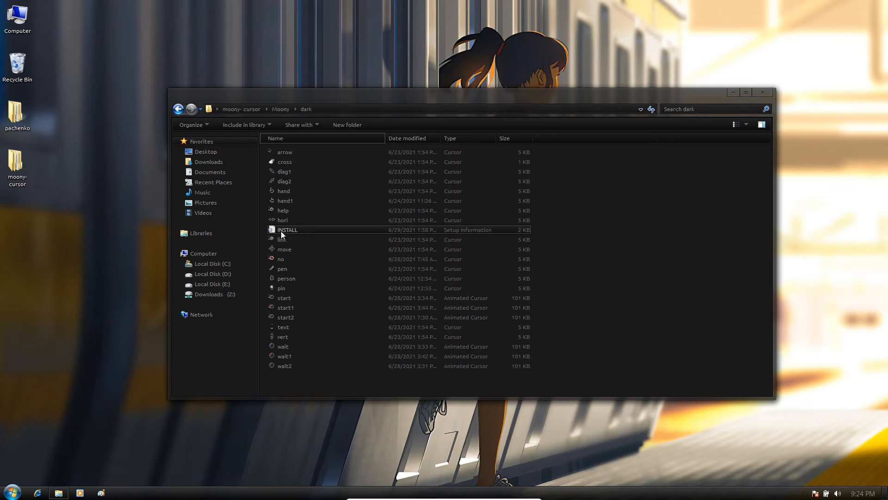
pyautogui.click(292, 231)
pyautogui.rightClick(303, 229)
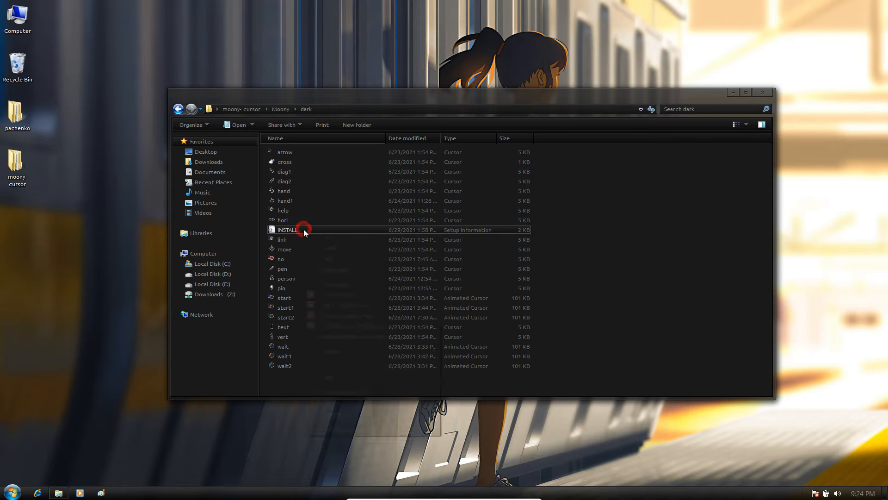
pyautogui.click(334, 249)
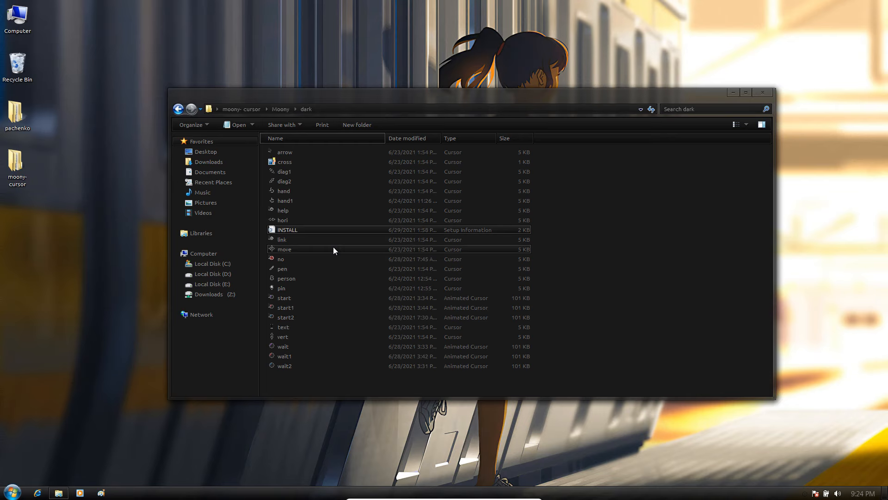
pyautogui.click(761, 93)
# Apply the (Moony) mouse pointer scheme in the personalization settings, replacing the existing scheme of that name, and close the settings window
pyautogui.rightClick(610, 170)
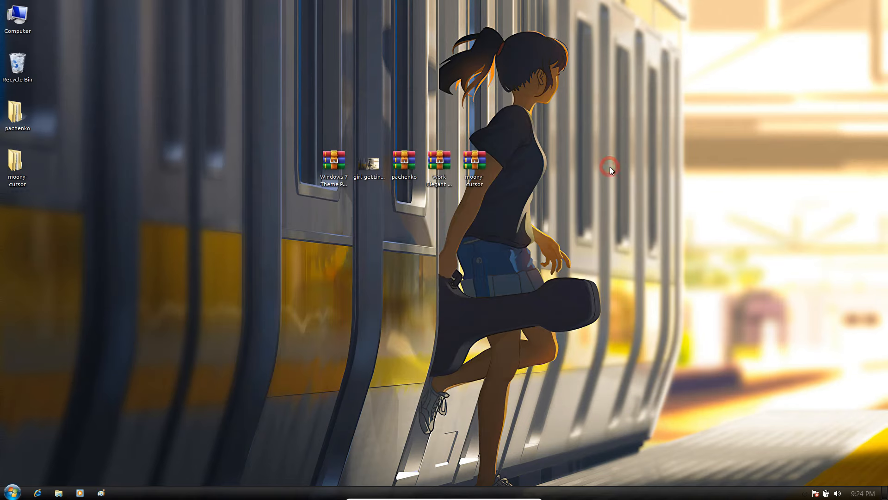
pyautogui.click(640, 283)
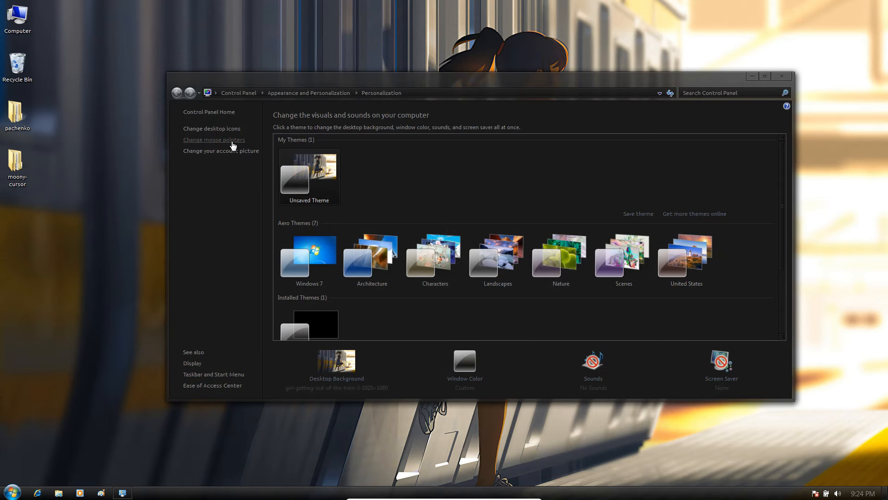
pyautogui.click(232, 141)
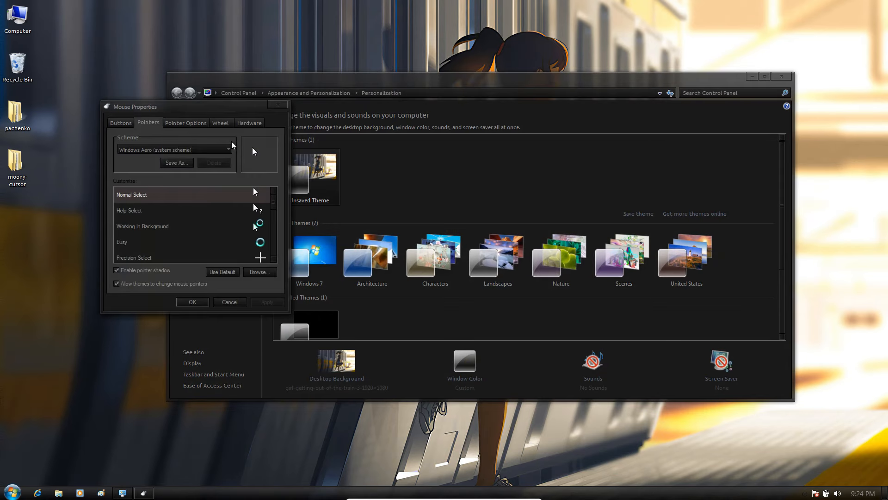
pyautogui.click(164, 149)
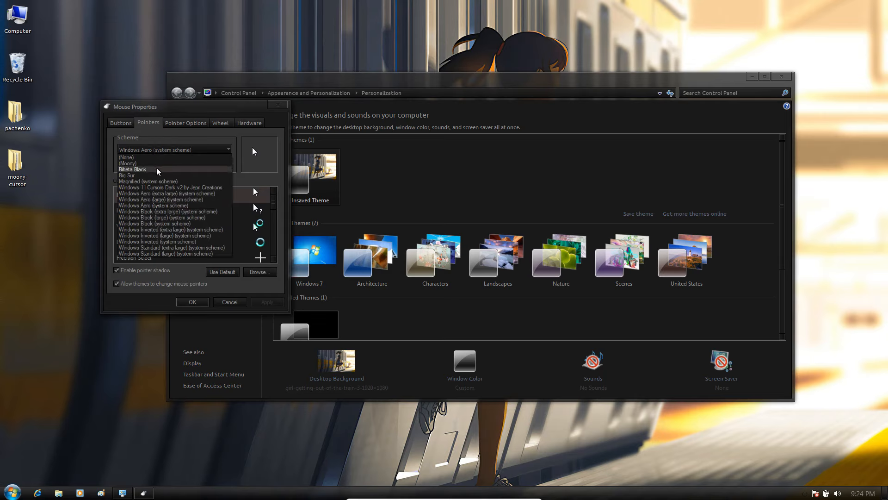
pyautogui.click(158, 164)
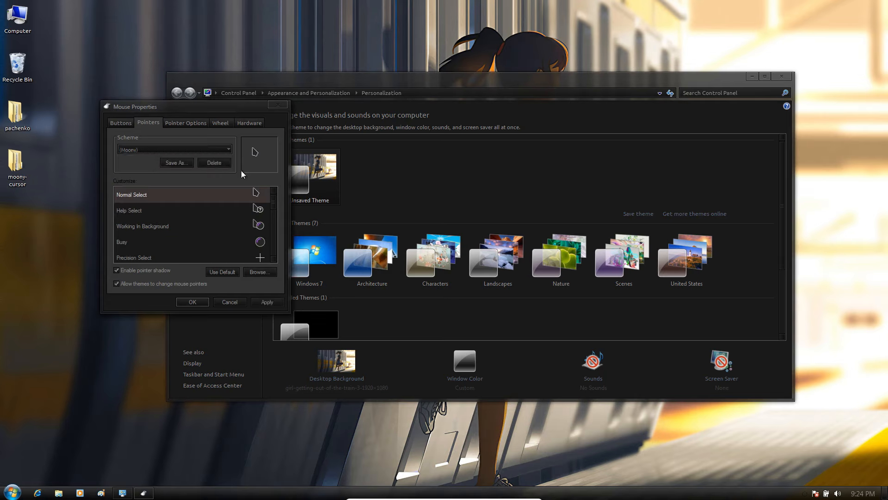
pyautogui.click(266, 301)
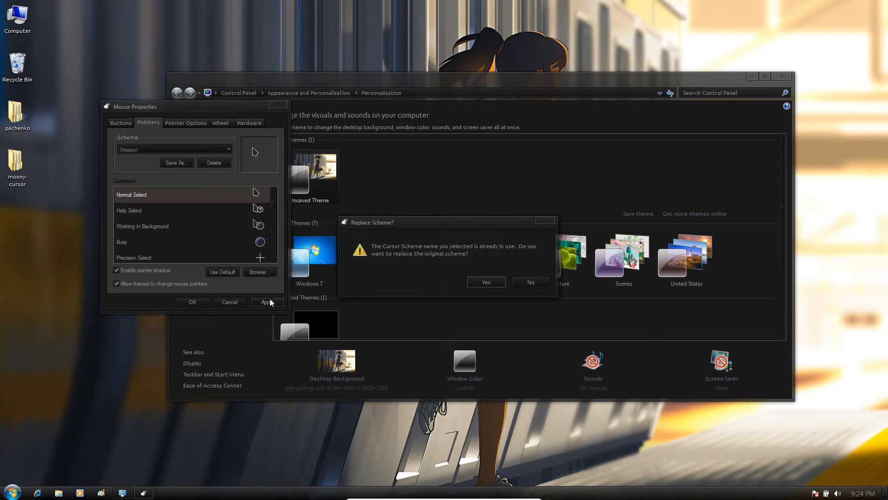
pyautogui.click(486, 284)
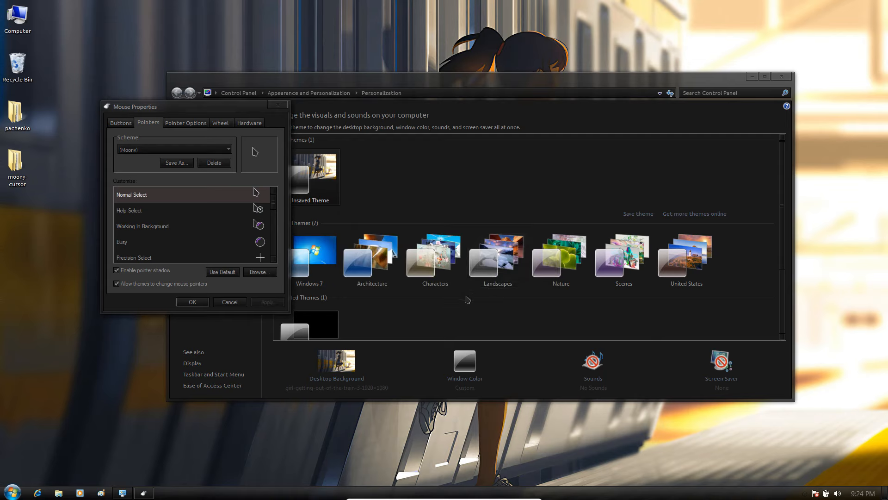
pyautogui.click(194, 303)
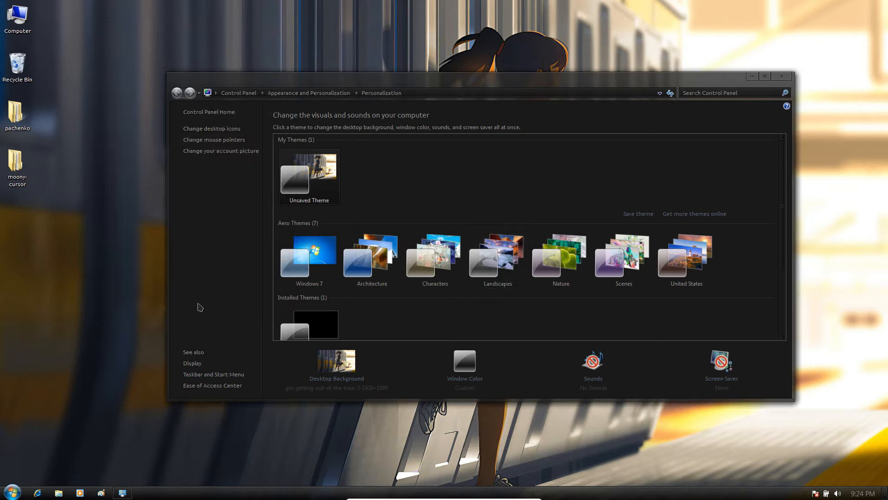
pyautogui.click(781, 76)
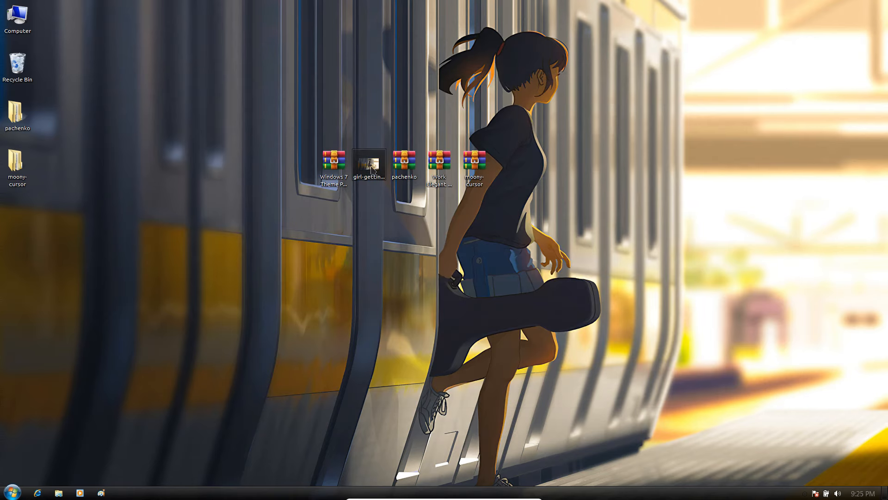
# Extract the Work Elegant Neon iPack archive to a Work Elegant Neon iPack folder on the desktop
pyautogui.click(442, 165)
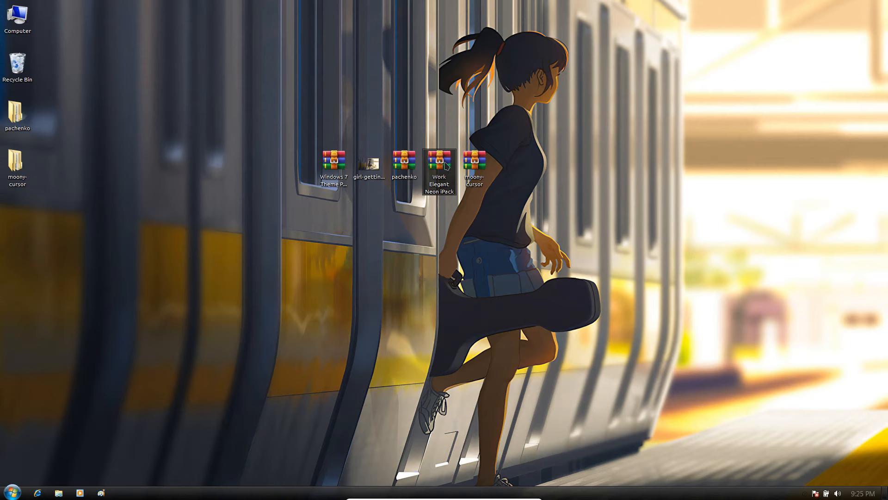
pyautogui.rightClick(446, 165)
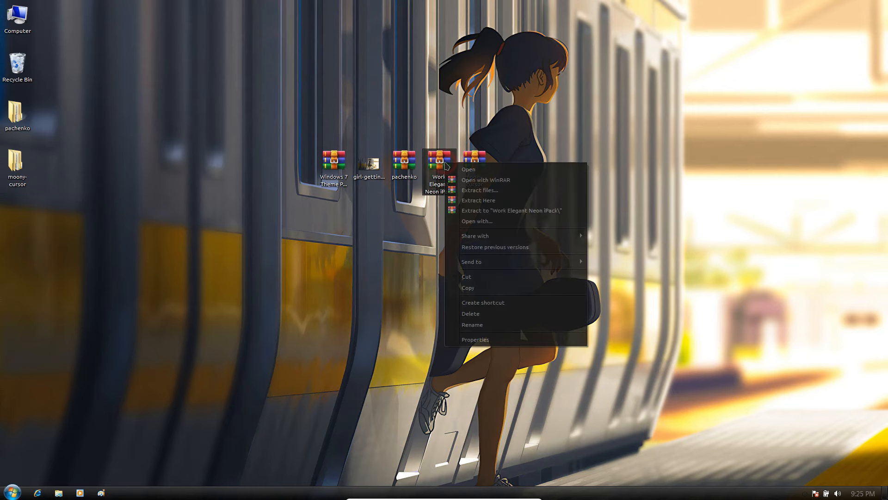
pyautogui.click(463, 190)
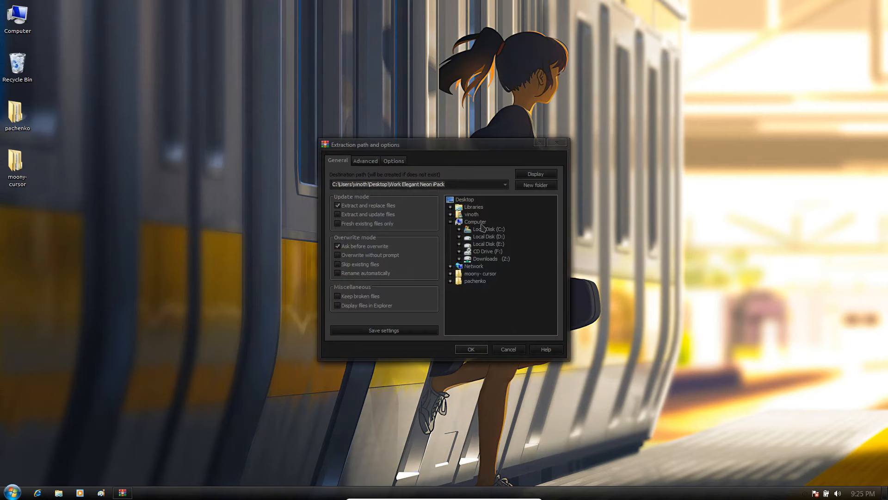
pyautogui.click(469, 350)
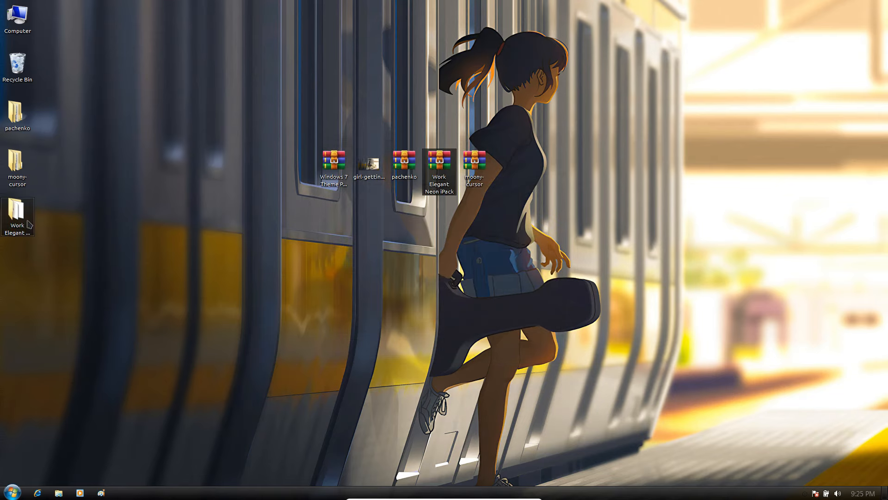
# Install the Work Elegant Neon_x64 icon pack from the extracted folder, allowing it to make changes to the computer
pyautogui.doubleClick(28, 223)
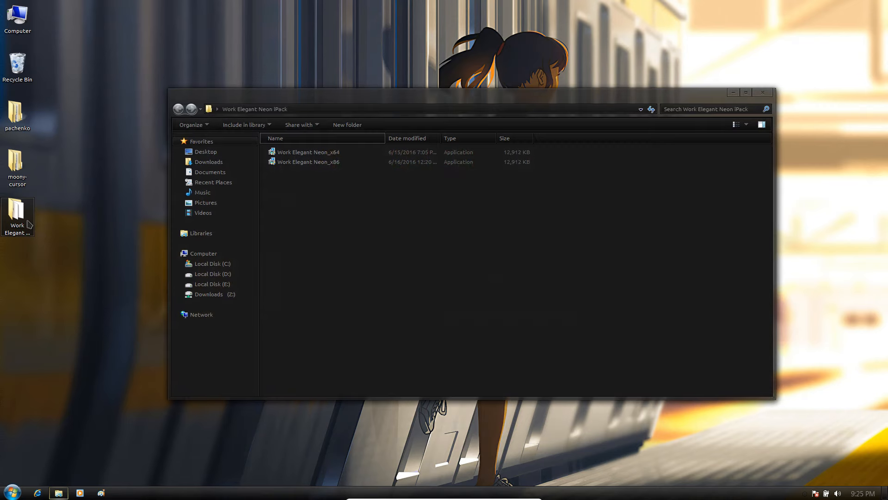
pyautogui.click(313, 162)
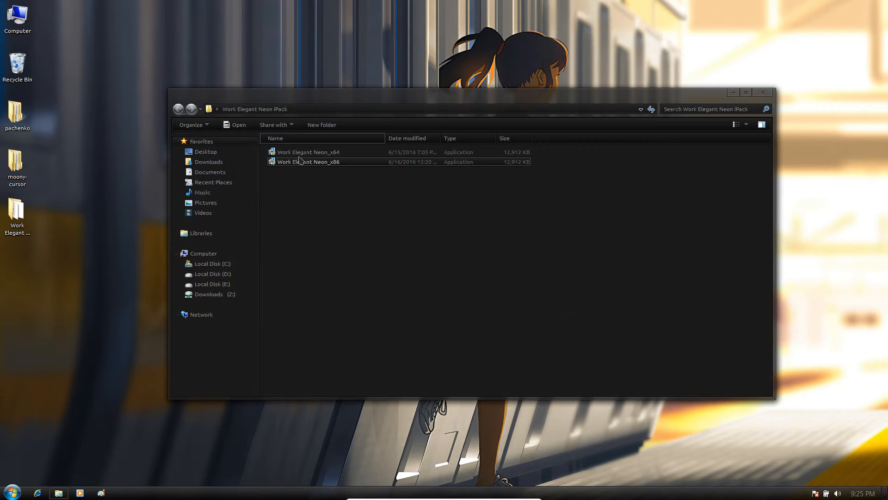
pyautogui.click(380, 237)
pyautogui.click(333, 152)
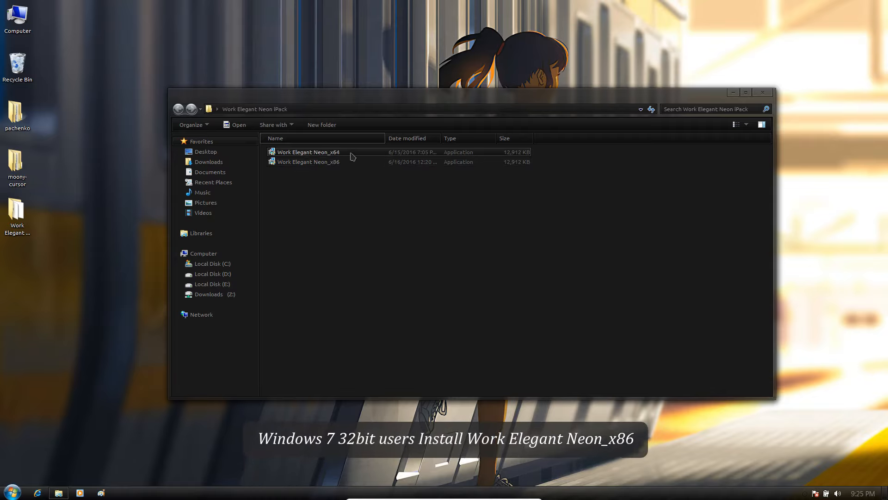
pyautogui.doubleClick(352, 156)
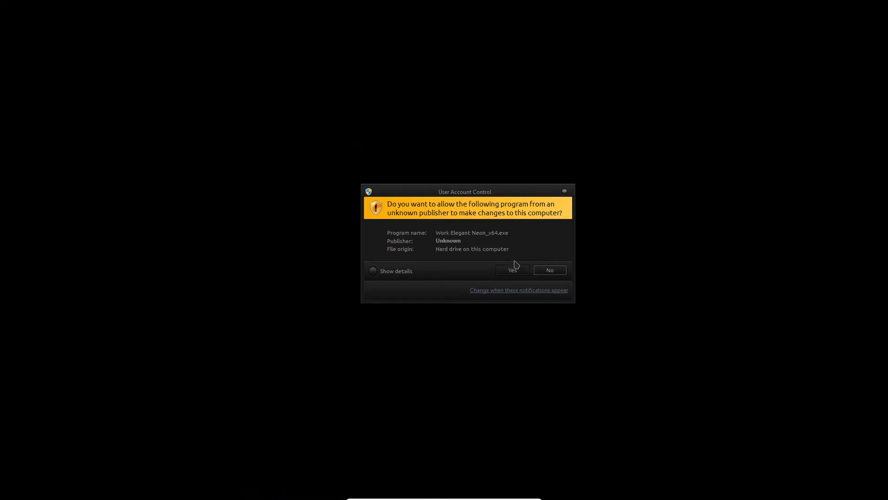
pyautogui.click(514, 270)
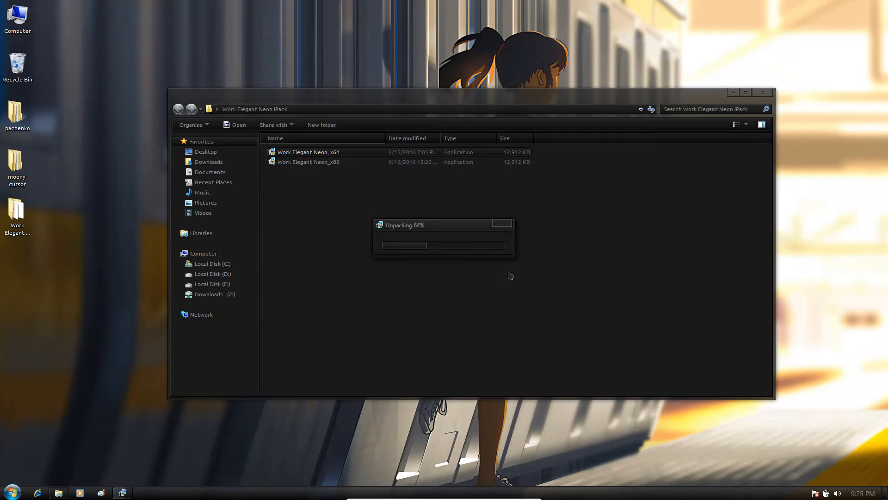
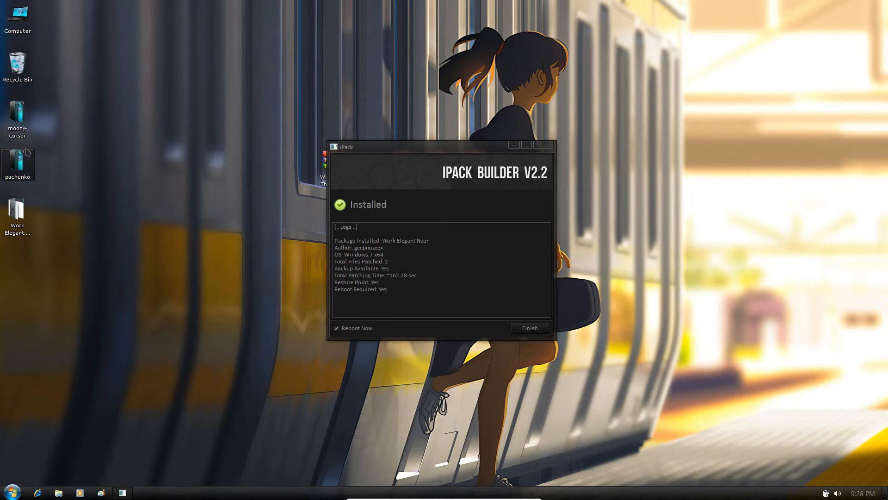
# Preview the new icons in a Computer window, close it, and finish the iPack installation with a Windows restart
pyautogui.doubleClick(27, 21)
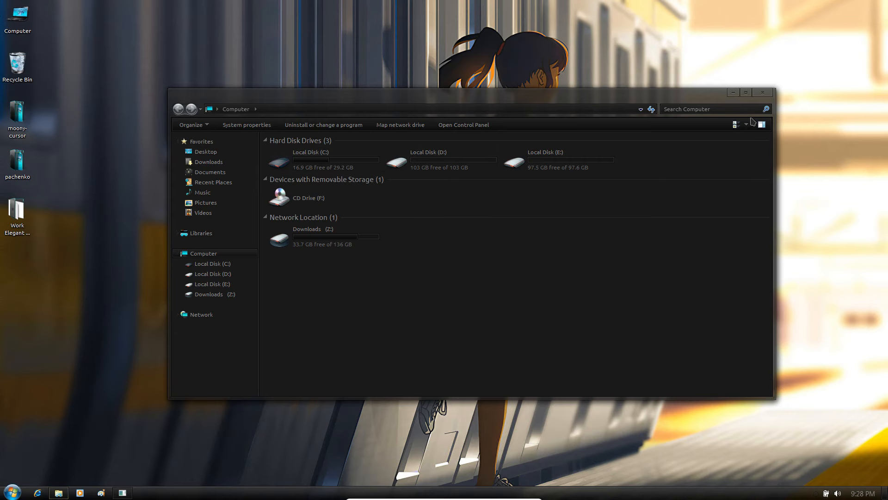
pyautogui.click(760, 92)
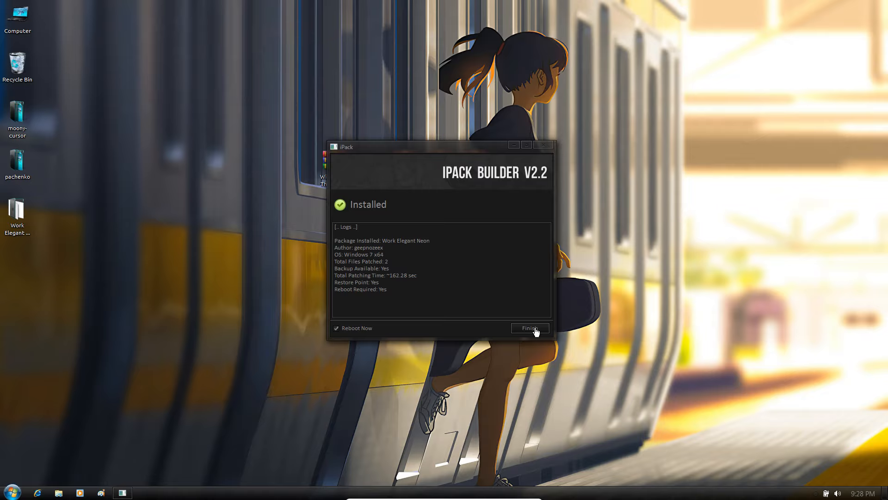
pyautogui.click(530, 328)
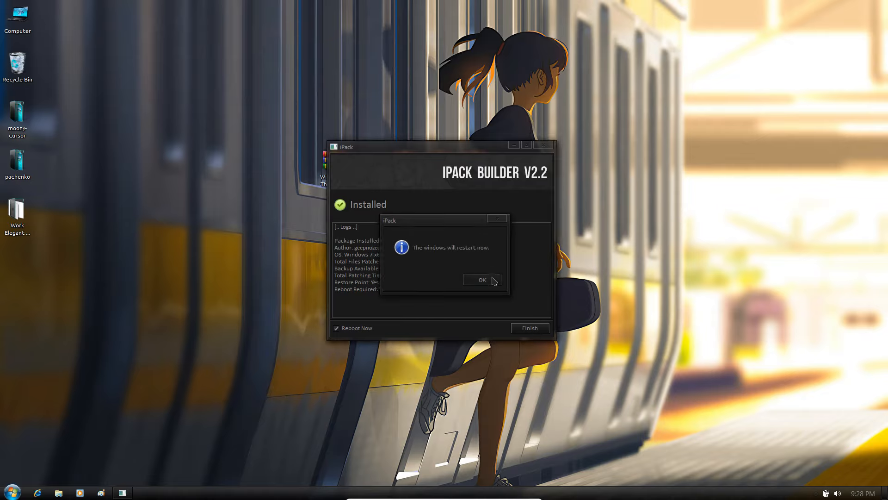
pyautogui.click(493, 280)
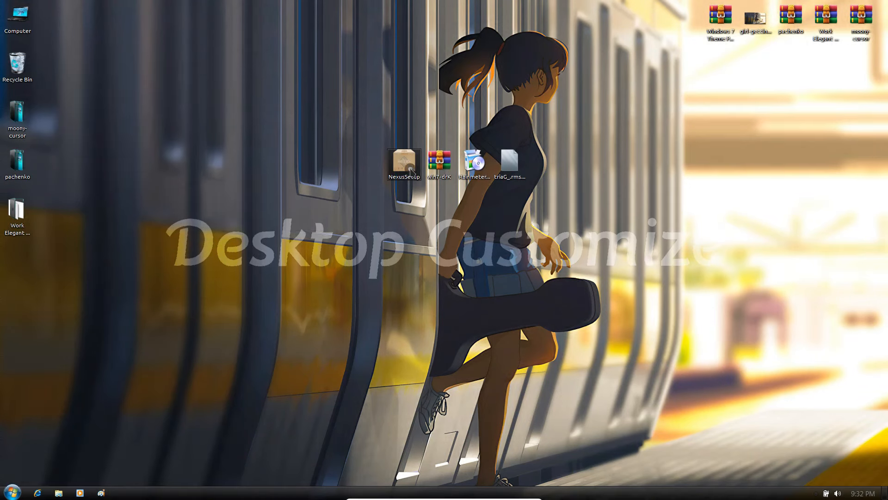
# Install Nexus from NexusSetup in English, accepting the license agreement and the C:\Program Files (x86)\Winstep destination, and launch it
pyautogui.doubleClick(404, 163)
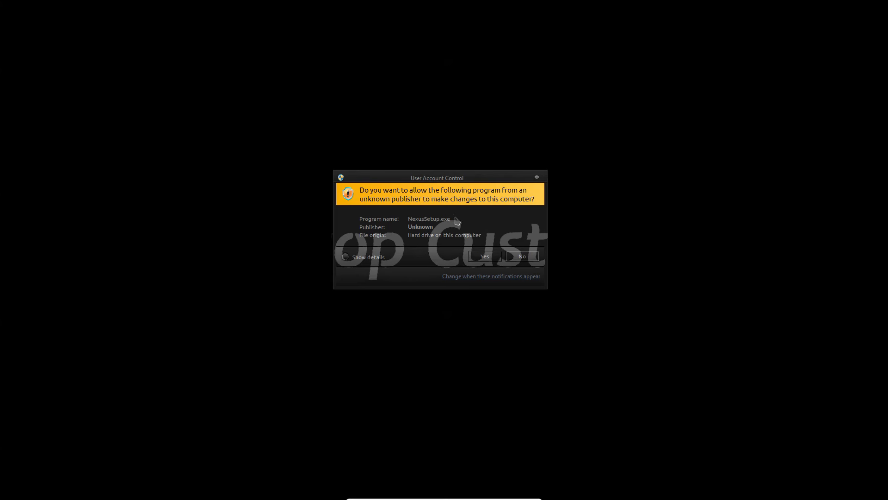
pyautogui.click(485, 255)
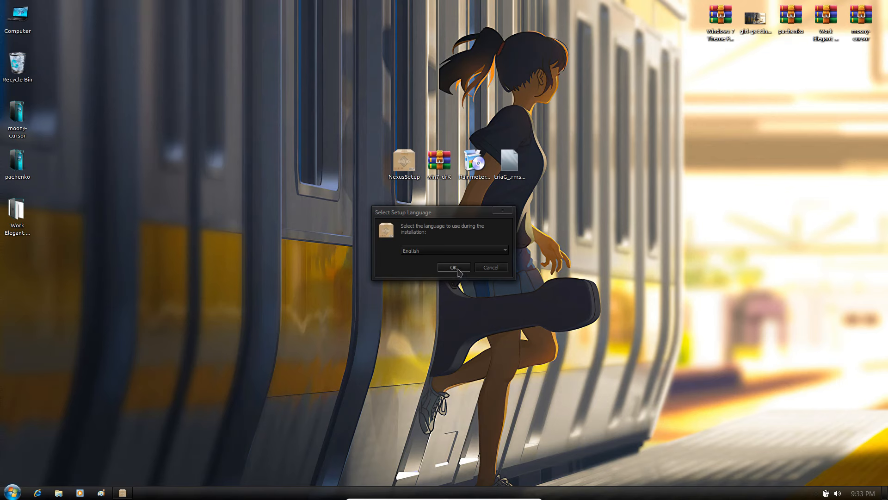
pyautogui.click(457, 269)
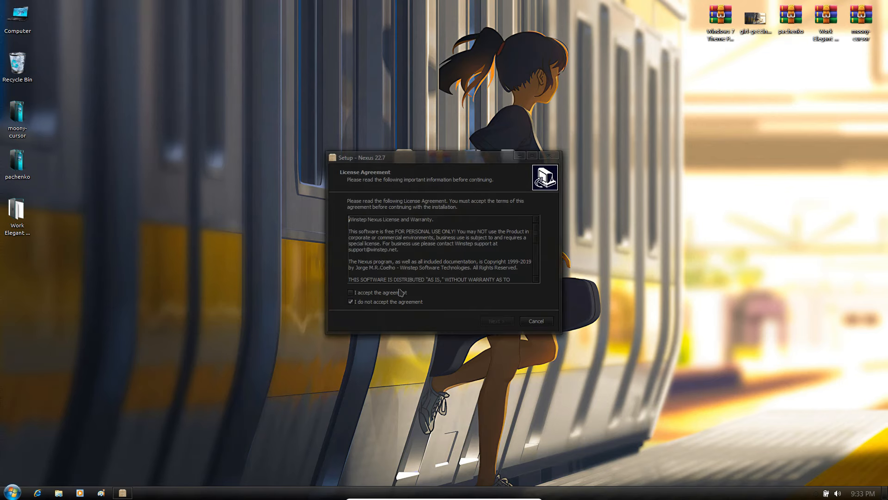
pyautogui.click(400, 292)
pyautogui.click(489, 321)
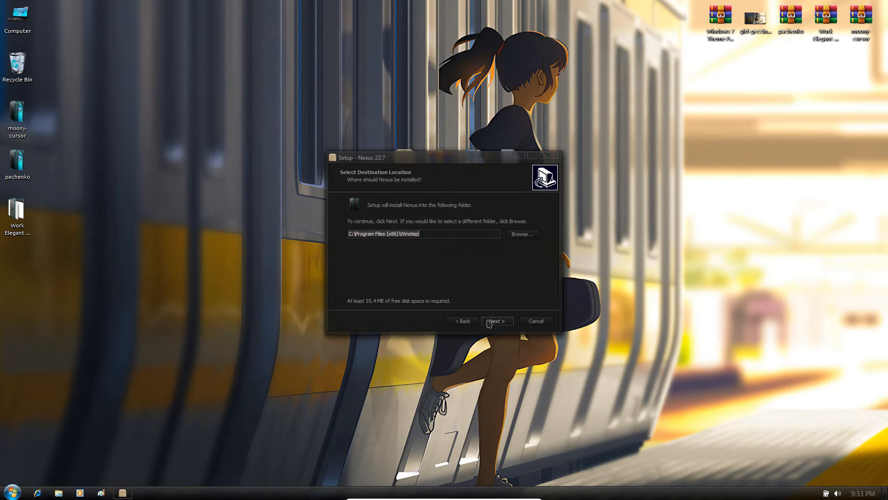
pyautogui.click(489, 321)
pyautogui.click(489, 322)
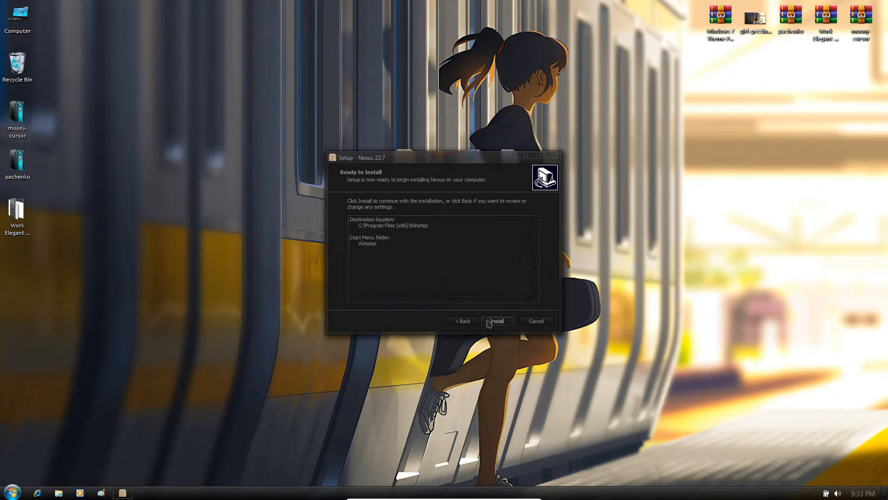
pyautogui.click(489, 321)
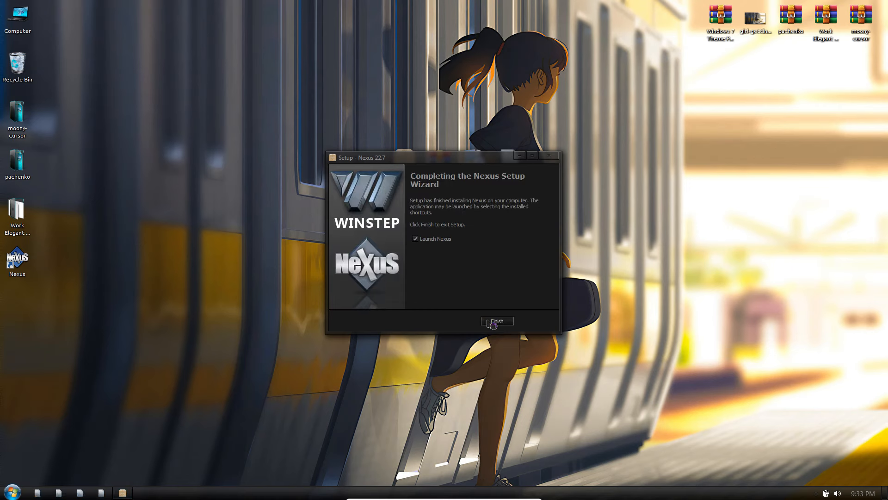
pyautogui.click(497, 322)
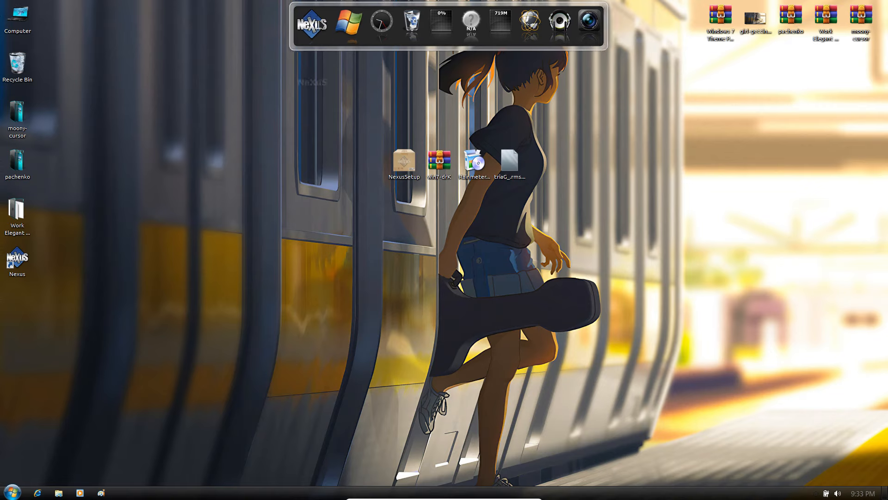
# Extract the win7-drK archive to a win7-drK folder on the desktop
pyautogui.rightClick(439, 170)
pyautogui.click(445, 195)
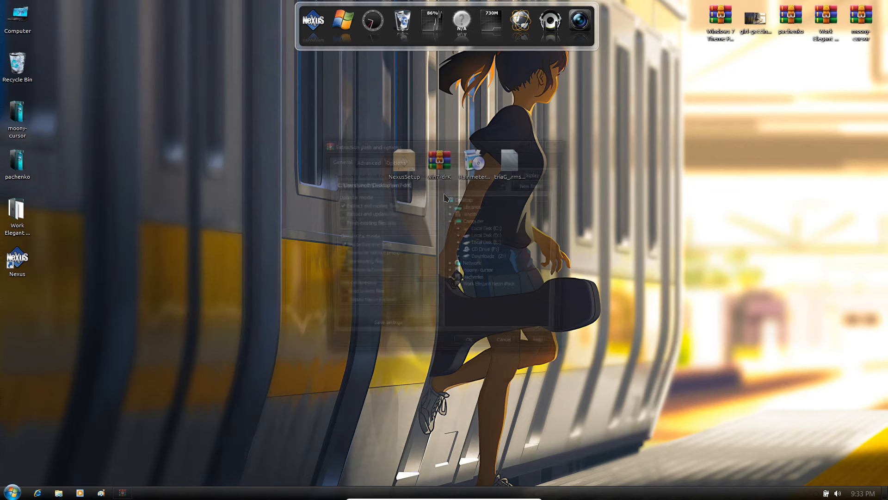
pyautogui.click(465, 348)
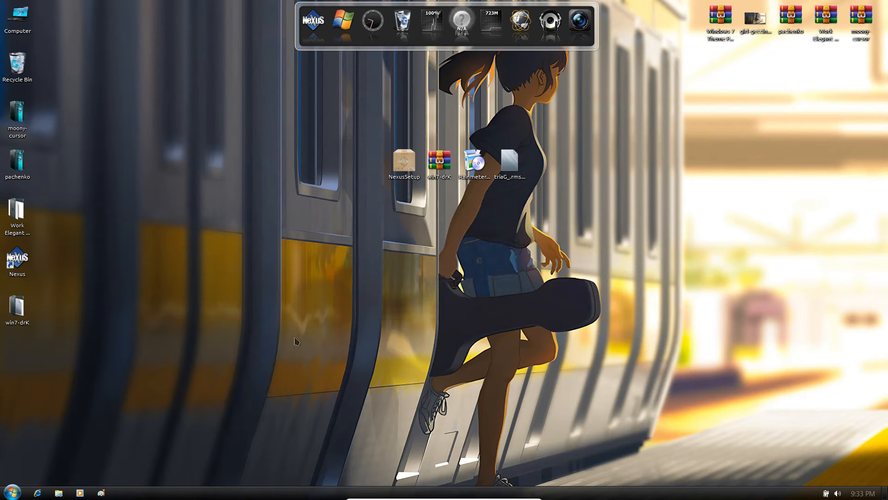
# Move the Dock icon by VIN STAR folder from the win7-drK folder to the root of Local Disk (C:)
pyautogui.doubleClick(17, 307)
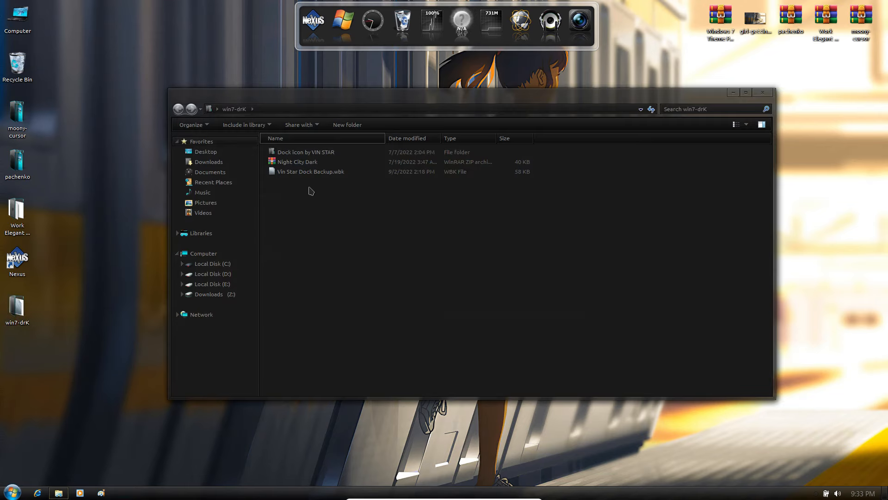
pyautogui.click(308, 153)
pyautogui.rightClick(323, 156)
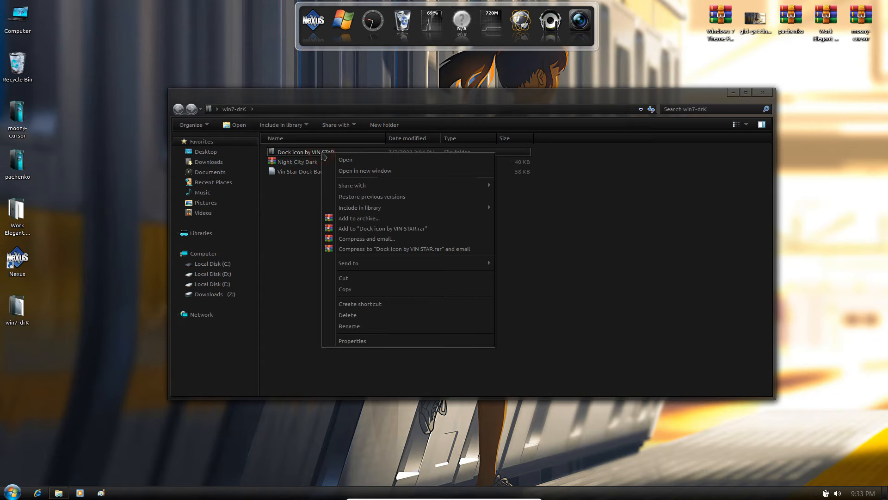
pyautogui.click(342, 279)
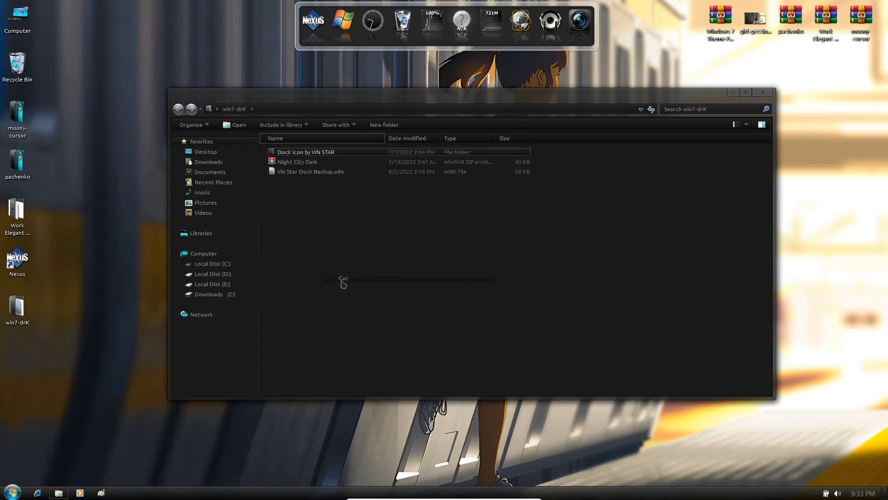
pyautogui.click(207, 254)
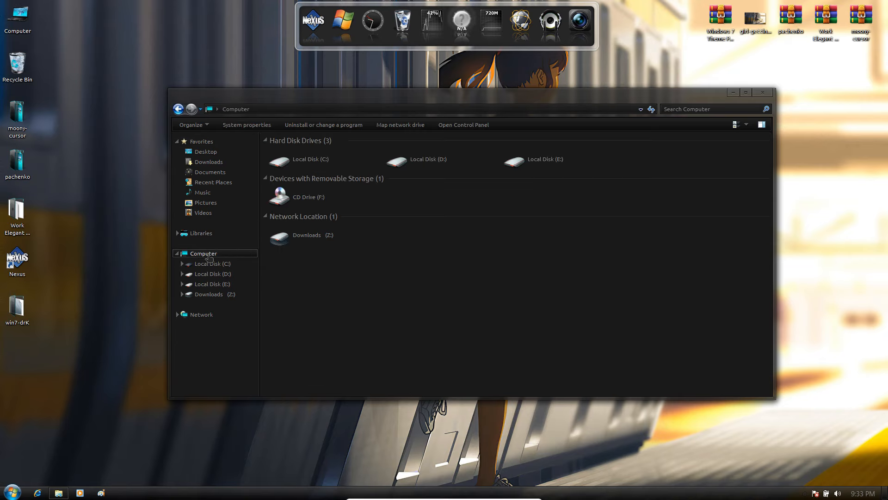
pyautogui.doubleClick(342, 167)
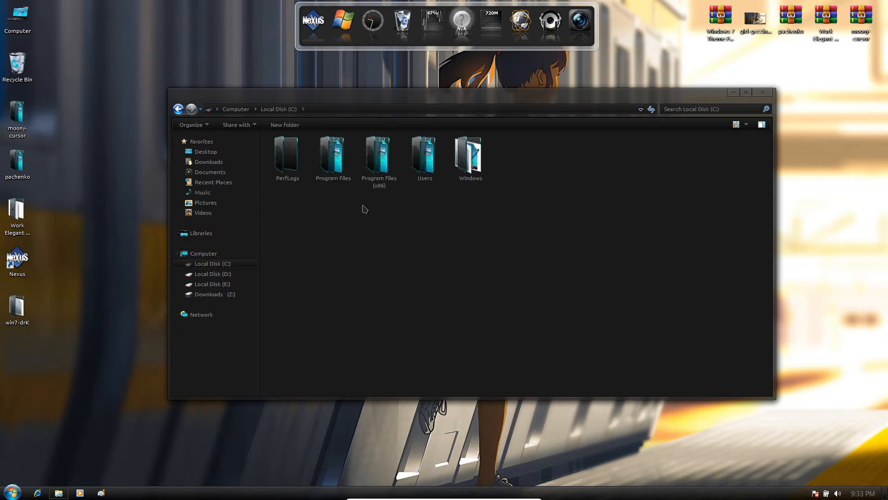
pyautogui.rightClick(365, 209)
pyautogui.click(391, 261)
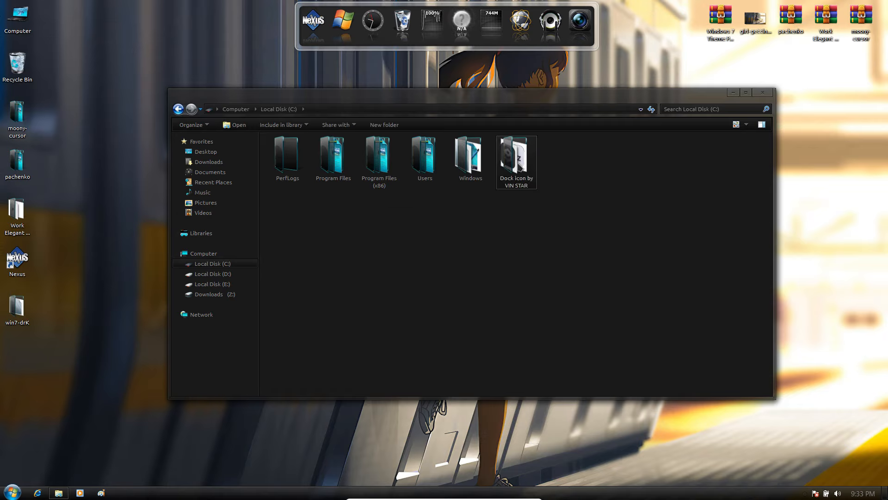
# Look through the icons in the moved Dock icon by VIN STAR folder and close the window
pyautogui.doubleClick(519, 166)
pyautogui.scroll(-3, 516, 166)
pyautogui.scroll(3, 516, 166)
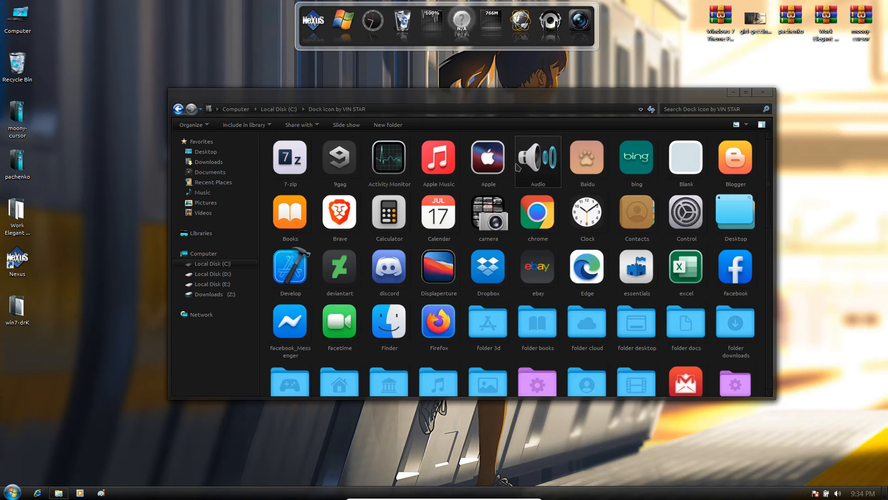
pyautogui.click(764, 93)
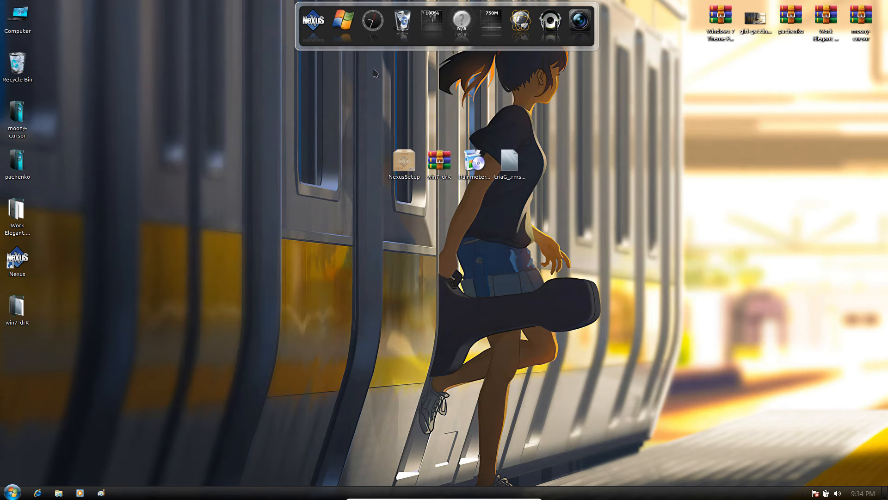
# Restore the Nexus configuration from Vin Star Dock Backup.wbk in the win7-drK folder on the desktop
pyautogui.click(319, 32)
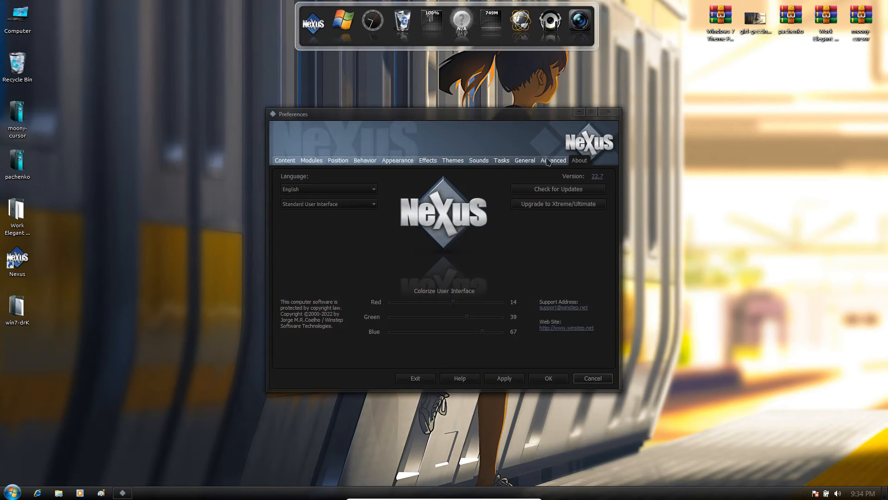
pyautogui.click(547, 161)
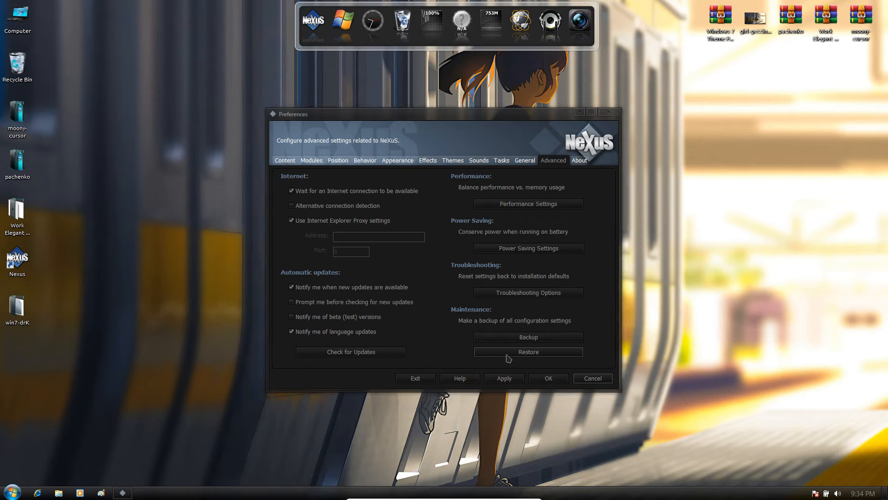
pyautogui.click(508, 355)
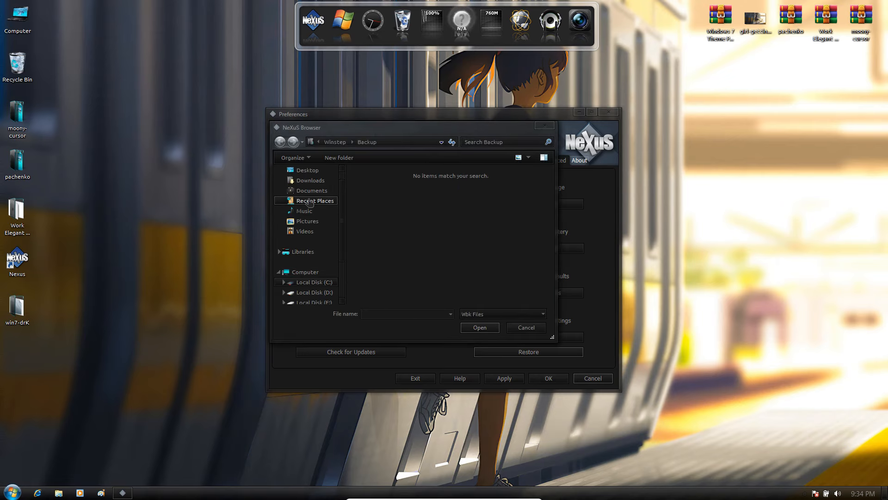
pyautogui.click(312, 172)
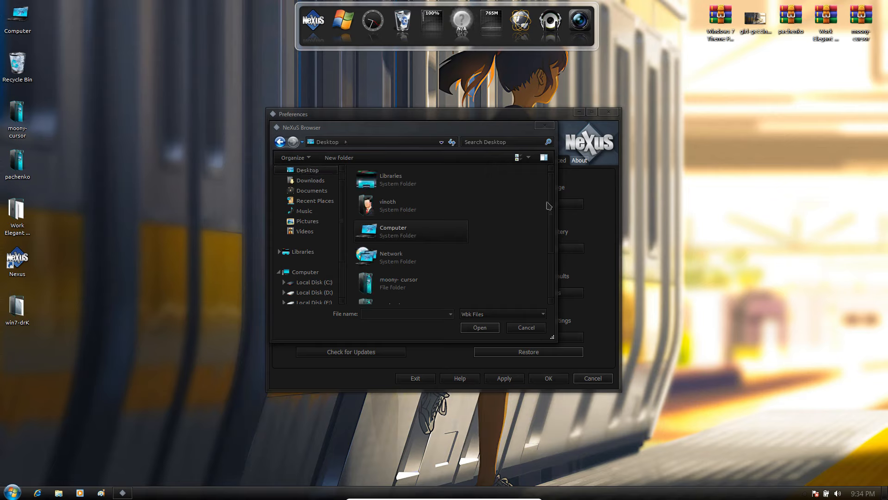
pyautogui.moveTo(554, 203); pyautogui.dragTo(555, 246)
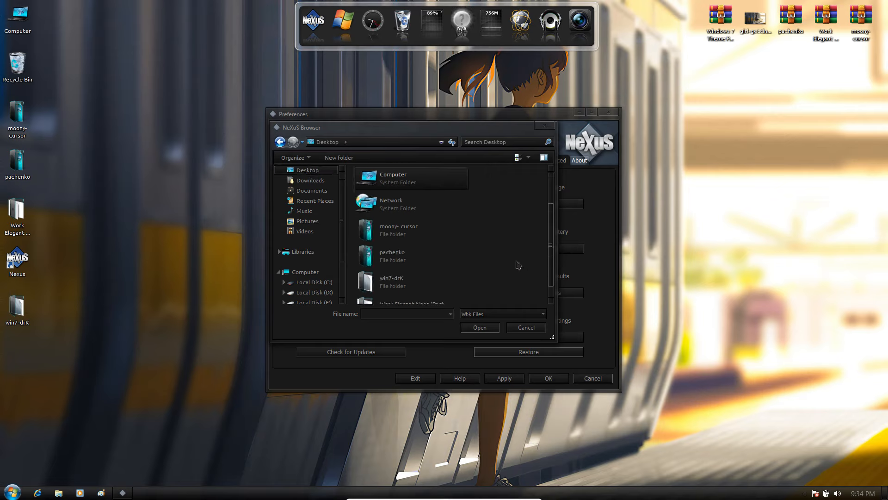
pyautogui.doubleClick(399, 287)
pyautogui.click(397, 186)
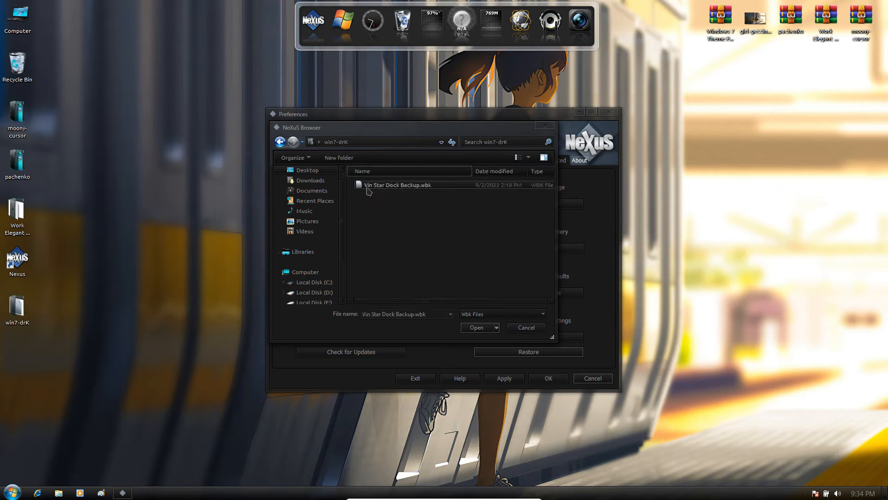
pyautogui.click(478, 328)
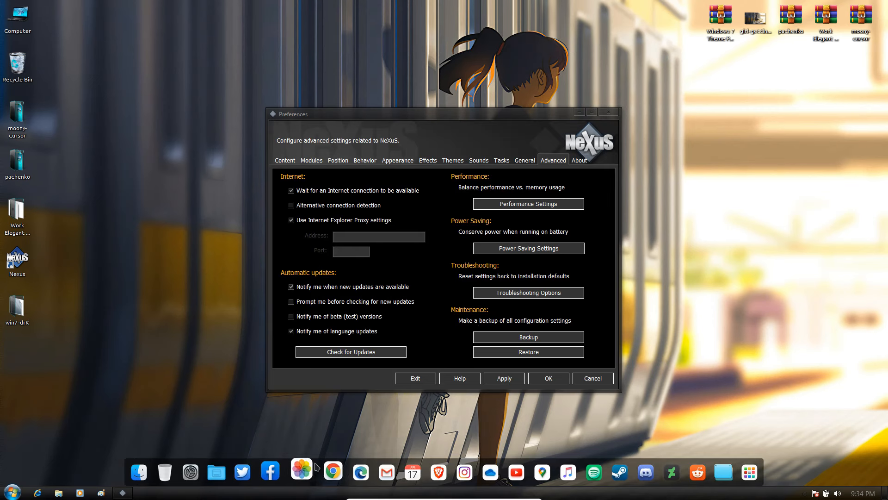
# Import the Night City Dark theme archive from the win7-drK folder into the Nexus themes
pyautogui.click(453, 161)
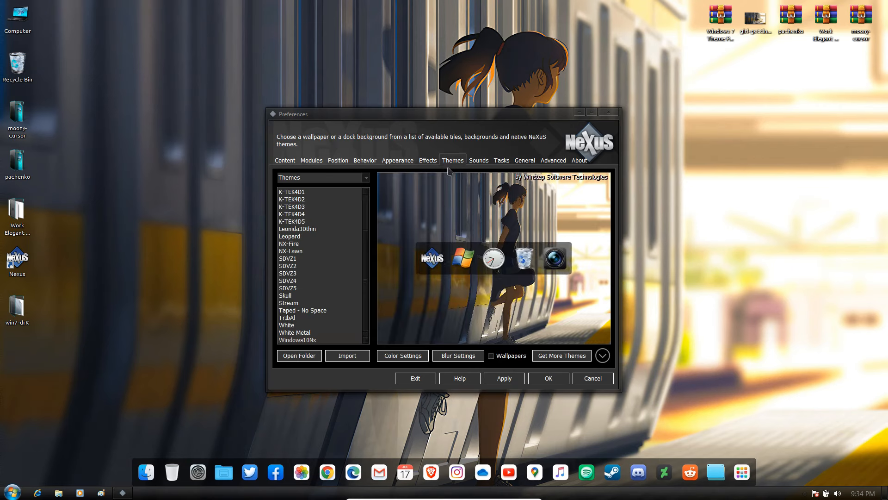
pyautogui.click(343, 356)
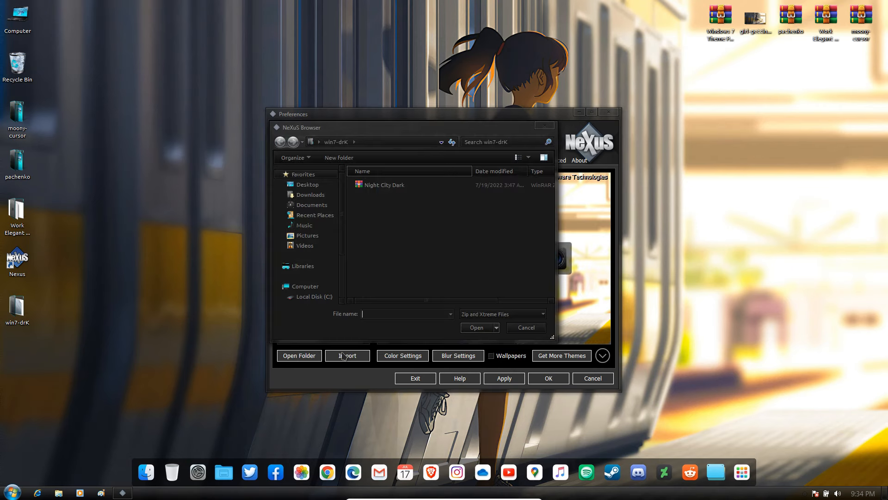
pyautogui.click(367, 187)
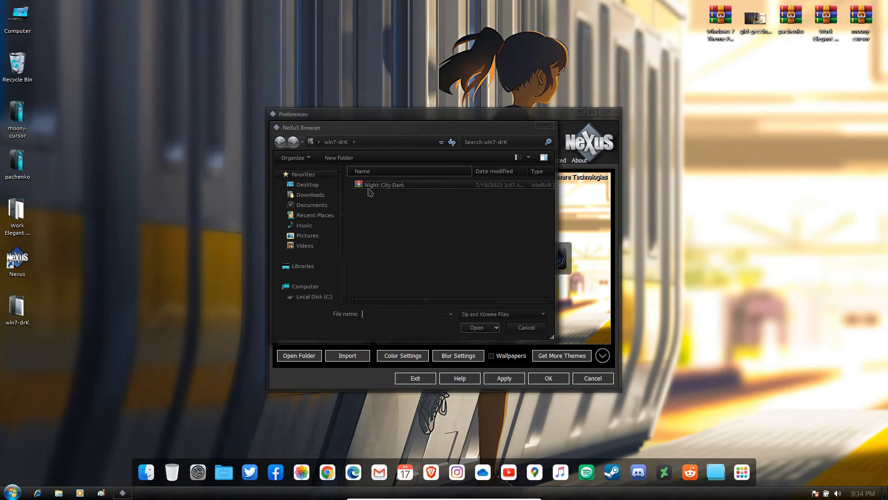
pyautogui.click(307, 184)
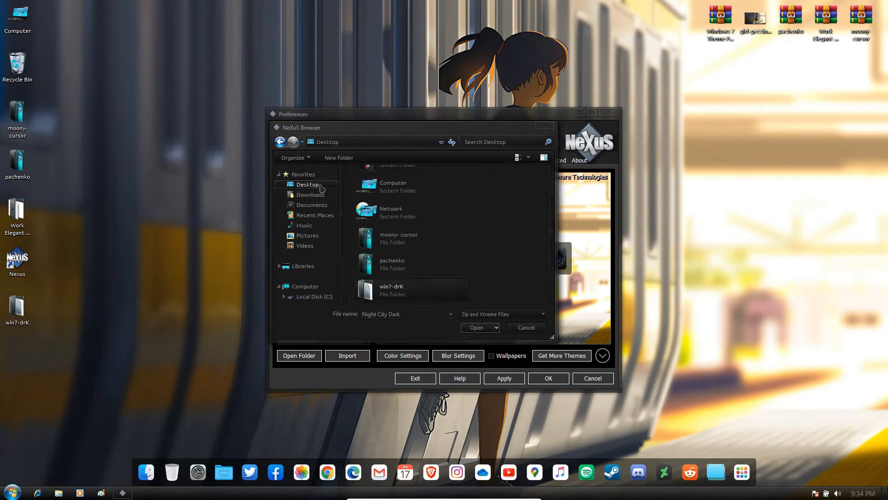
pyautogui.doubleClick(393, 292)
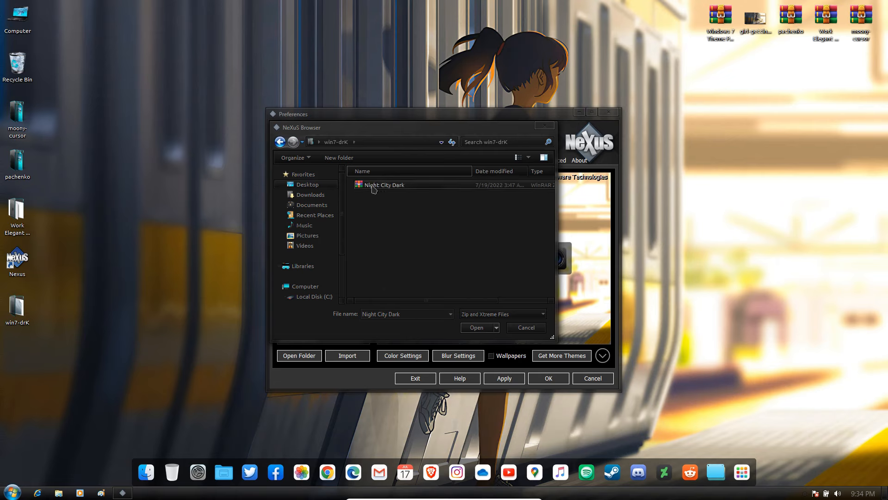
pyautogui.click(477, 327)
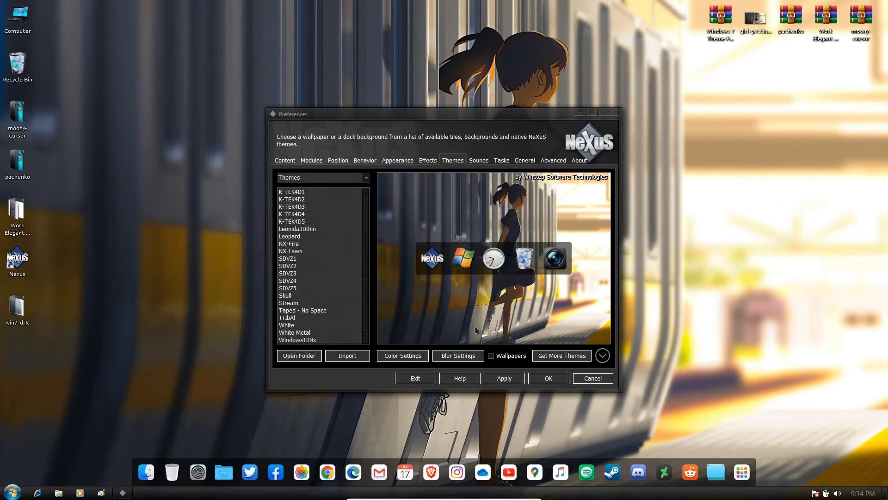
pyautogui.moveTo(366, 253); pyautogui.dragTo(367, 263)
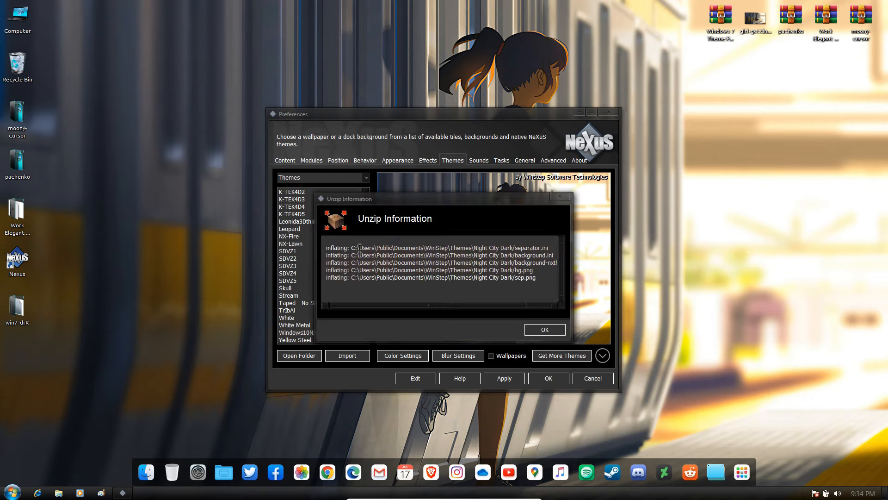
pyautogui.click(528, 331)
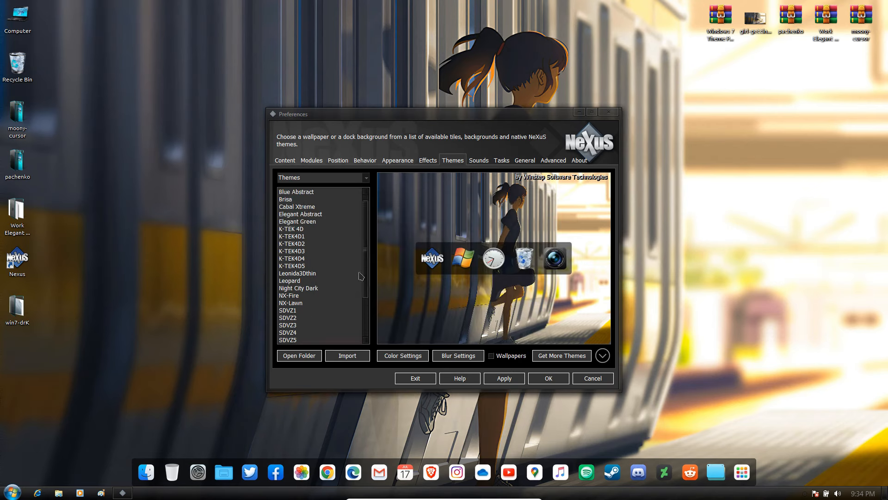
# Apply the Night City Dark theme to the dock and close the preferences
pyautogui.click(301, 289)
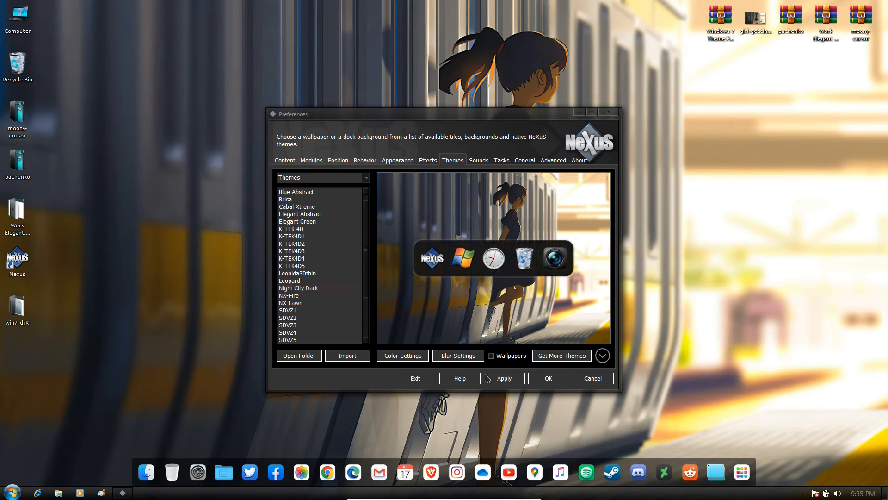
pyautogui.click(500, 380)
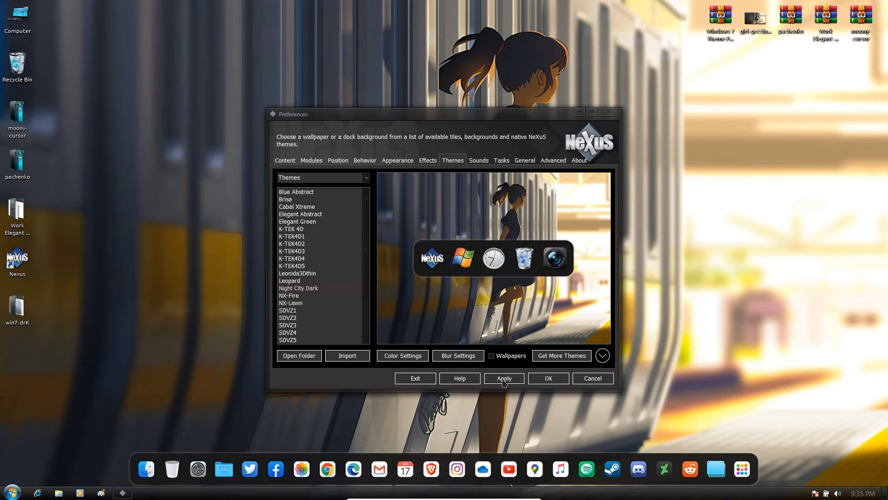
pyautogui.click(548, 379)
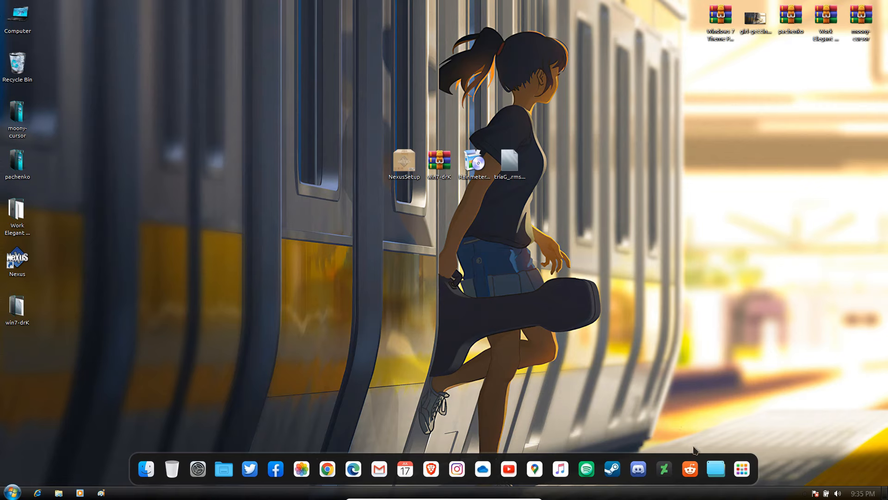
# Hide the Windows taskbar and reopen the Nexus preferences
pyautogui.click(720, 468)
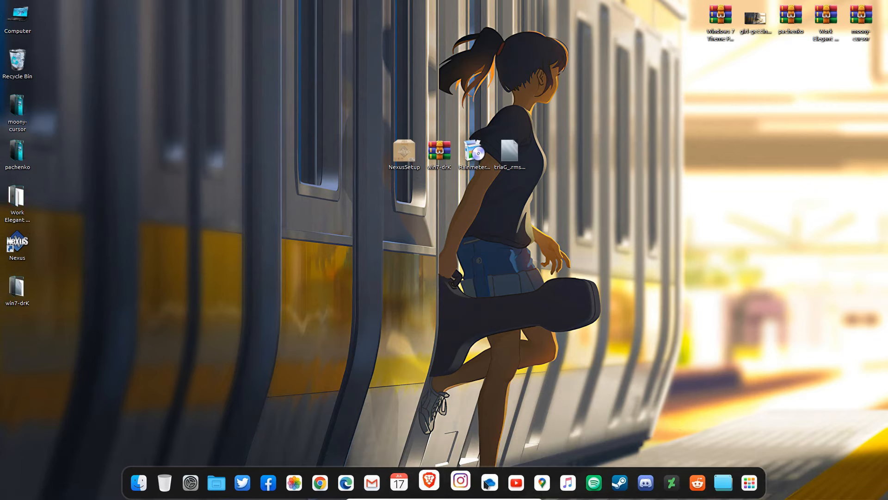
pyautogui.rightClick(702, 468)
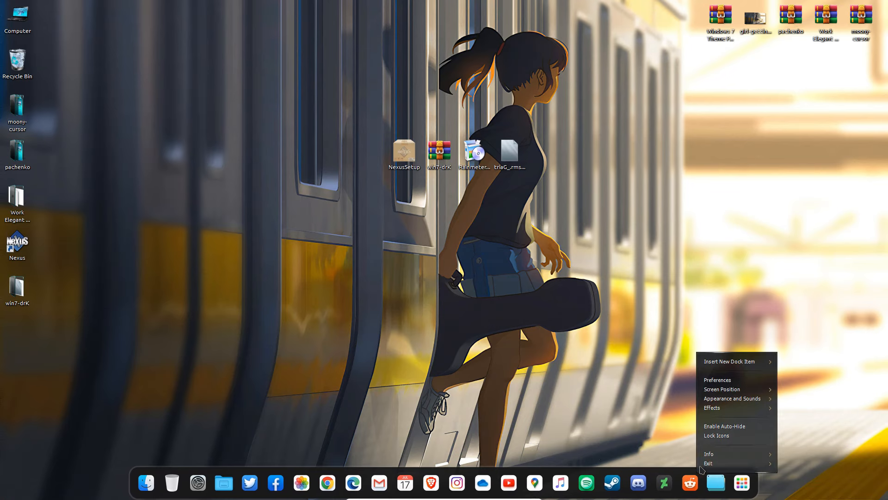
pyautogui.click(718, 380)
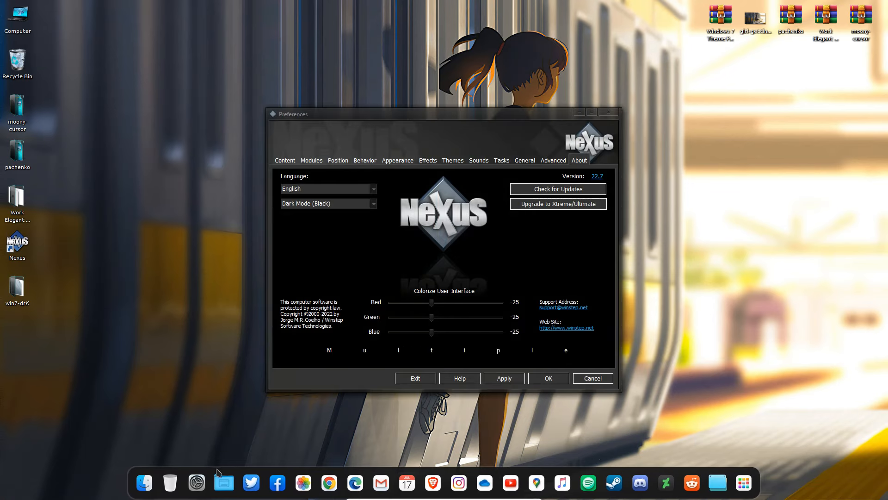
# Open and minimize a Libraries window, and make the dock show running applications, combine dock icons with them and minimize windows to the dock
pyautogui.click(227, 481)
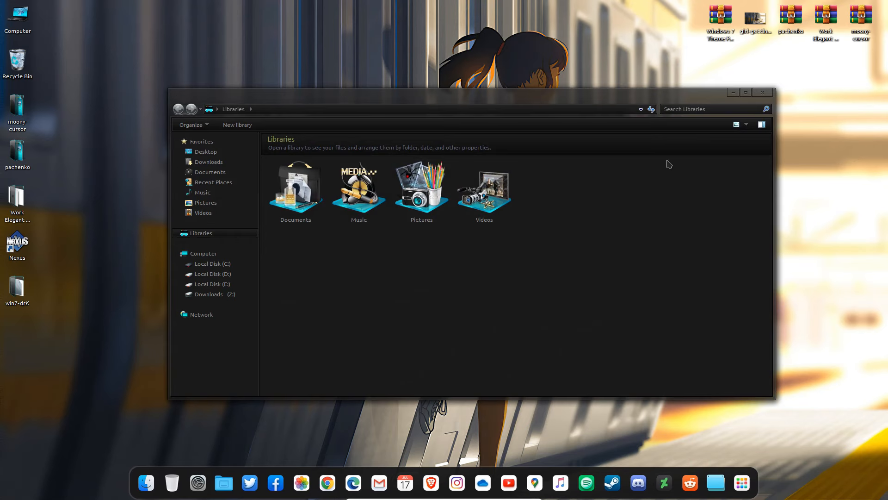
pyautogui.click(733, 92)
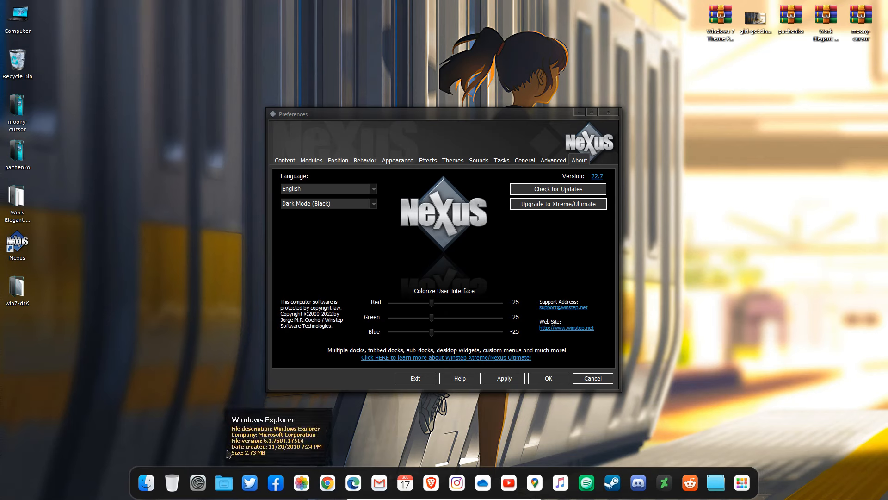
pyautogui.click(291, 161)
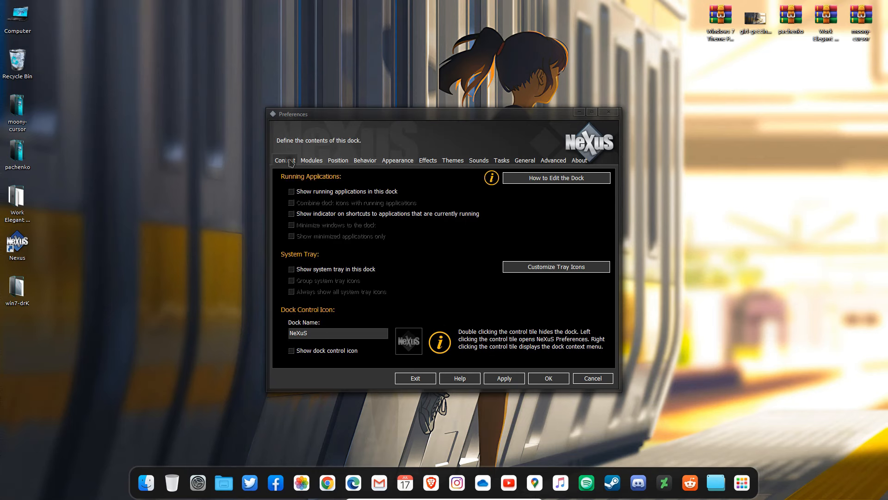
pyautogui.click(291, 192)
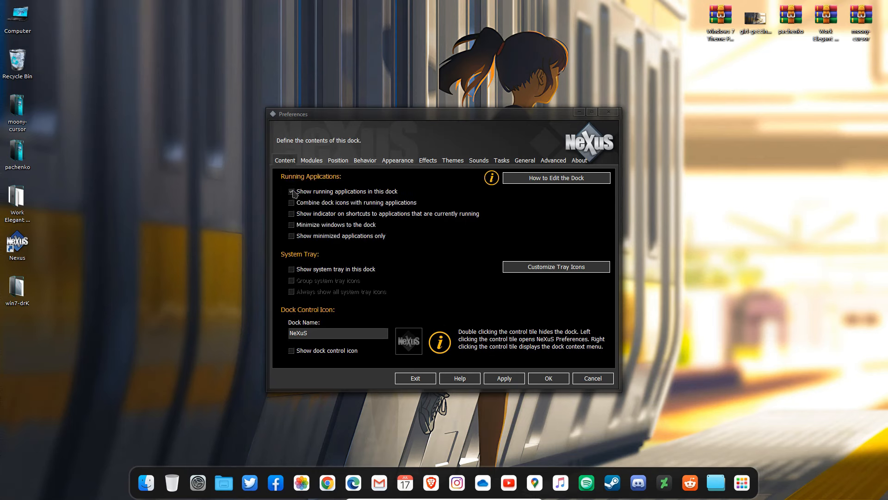
pyautogui.click(292, 203)
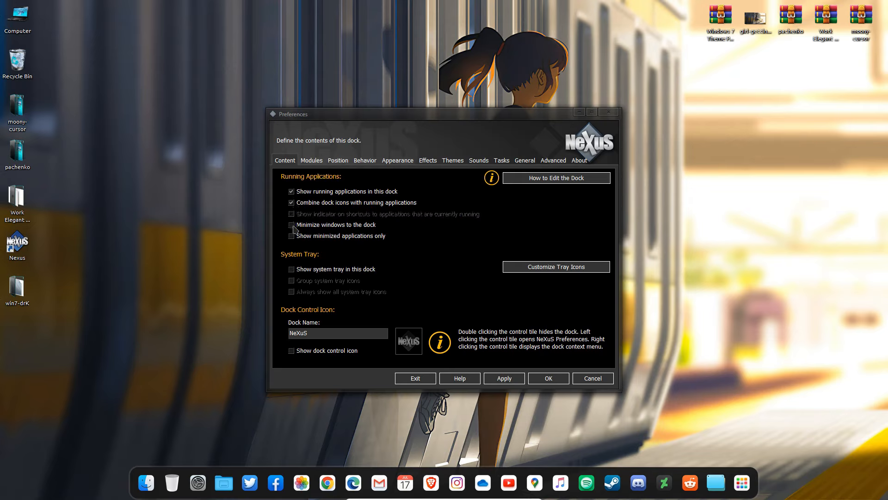
pyautogui.click(511, 381)
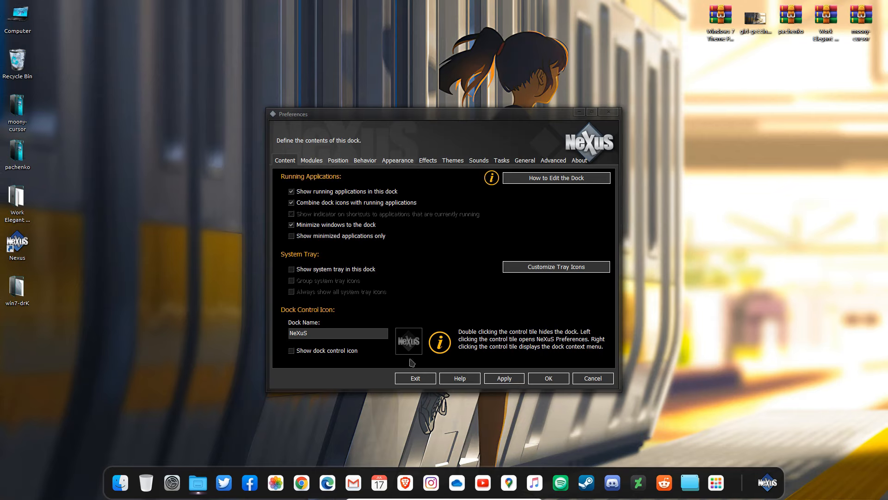
# Open the Computer window, maximize it and restore it to check how it overlaps the dock
pyautogui.moveTo(198, 482)
pyautogui.doubleClick(24, 20)
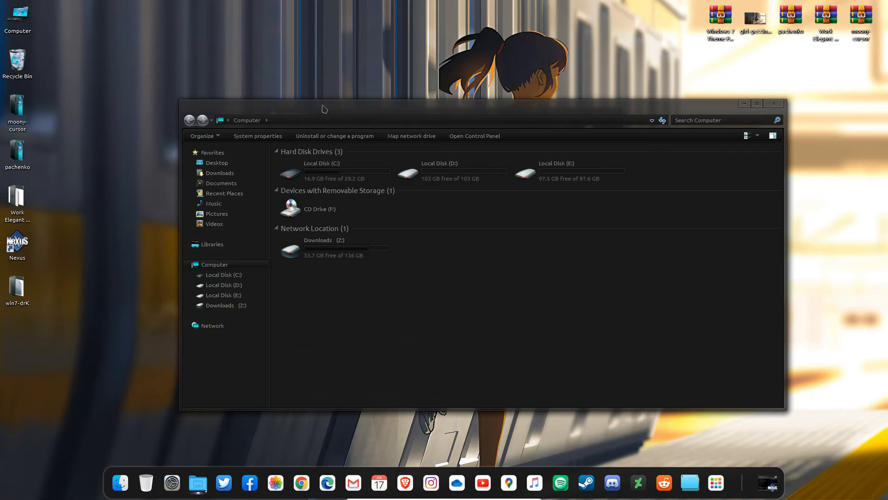
pyautogui.doubleClick(324, 107)
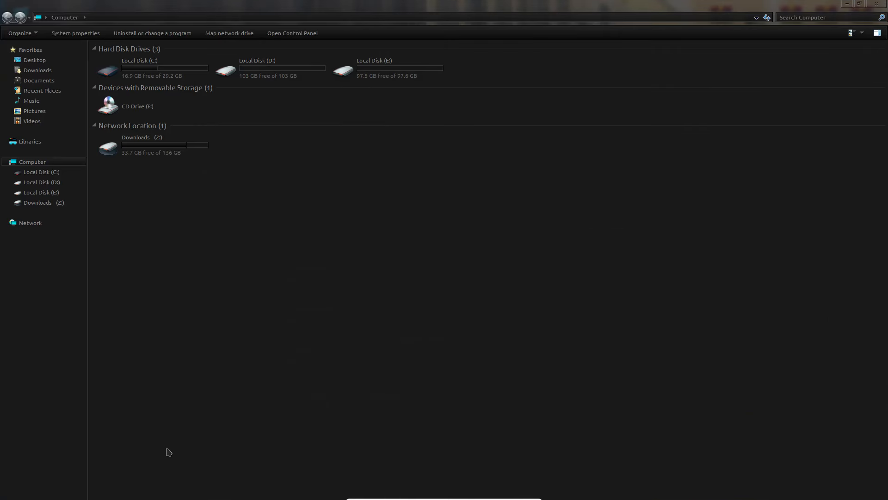
pyautogui.doubleClick(443, 10)
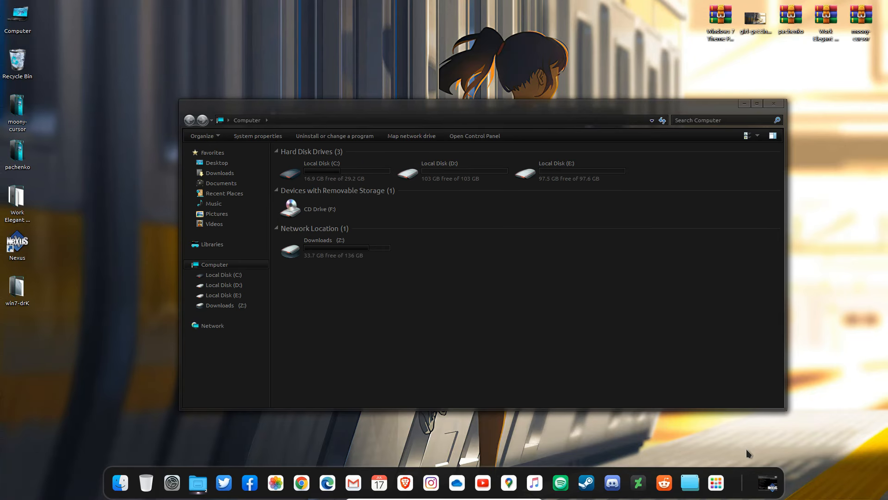
# Return to the Nexus preferences, prevent maximized windows from overlapping the dock, and apply the position settings
pyautogui.click(768, 482)
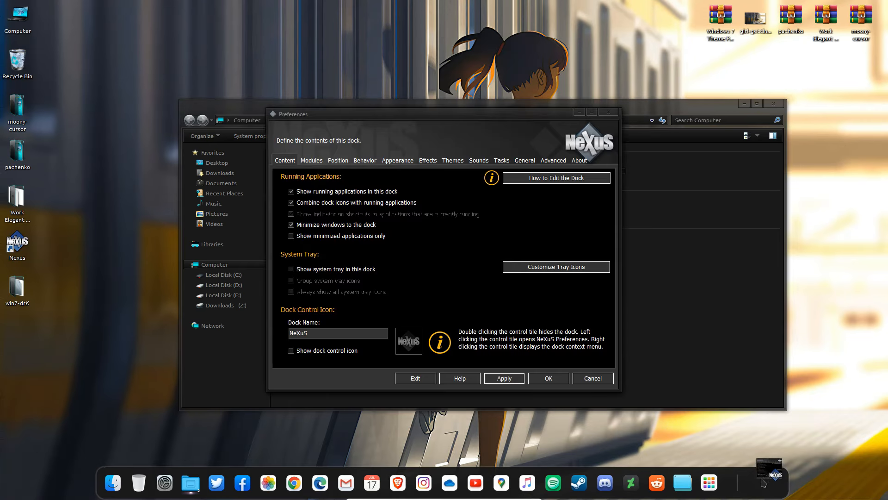
pyautogui.click(338, 160)
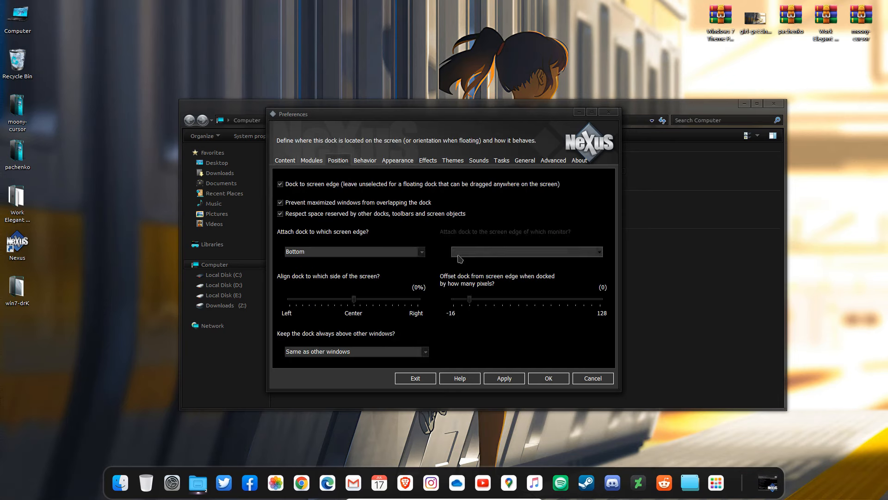
pyautogui.click(506, 378)
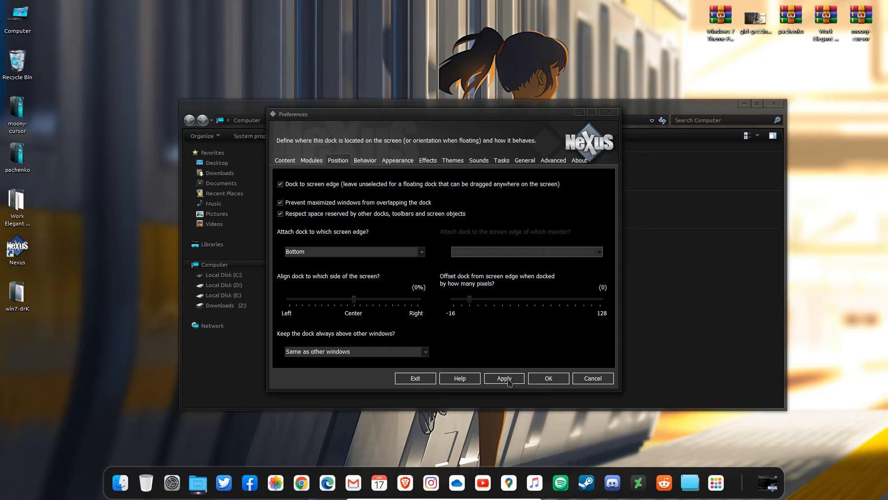
# Maximize, restore and maximize the Computer window again to check the space reserved for the dock
pyautogui.doubleClick(666, 110)
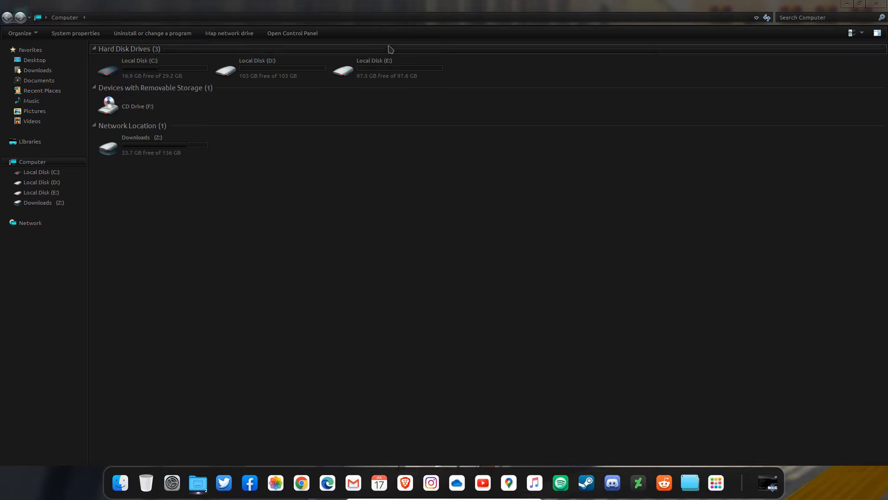
pyautogui.doubleClick(388, 6)
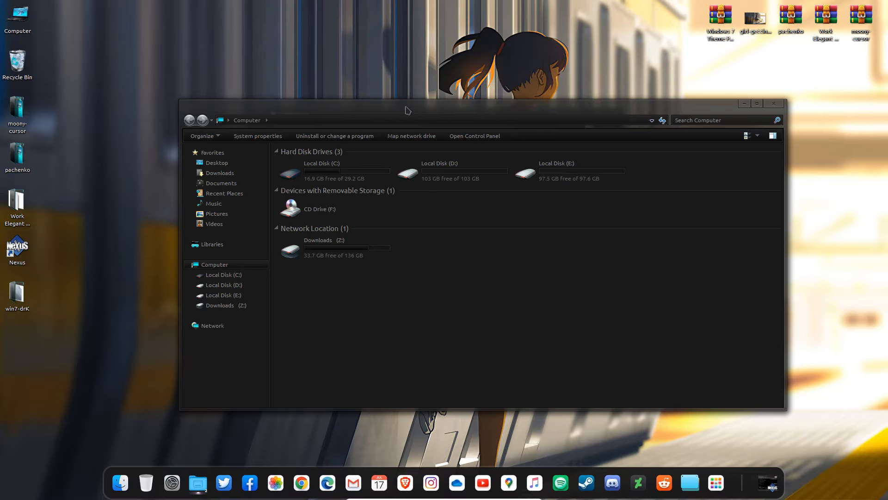
pyautogui.doubleClick(407, 111)
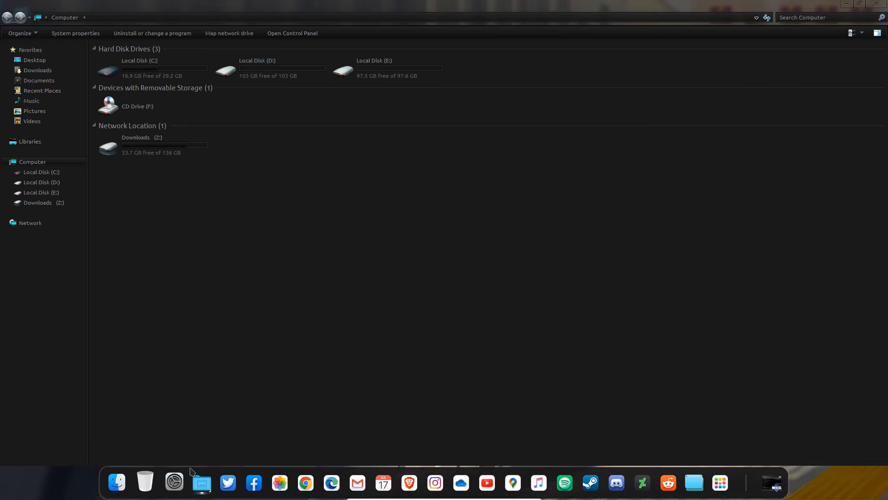
# Close the open Libraries and Computer windows through the dock's previews and accept the Nexus preferences
pyautogui.click(200, 483)
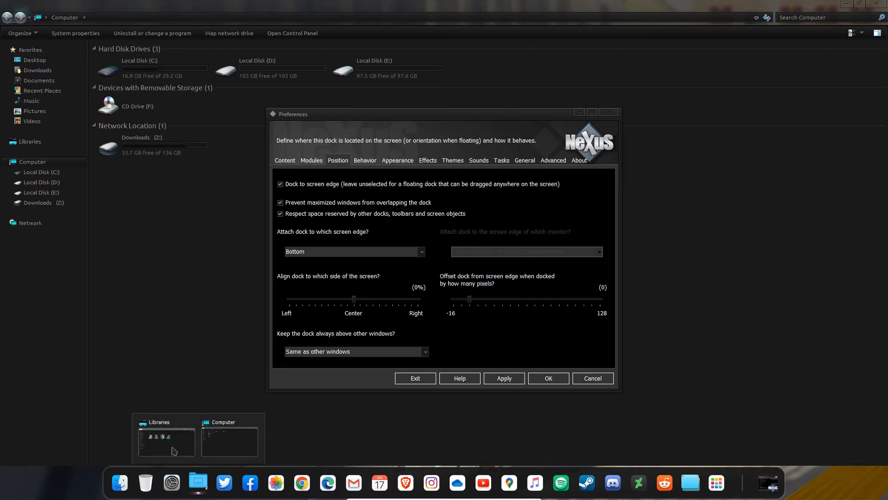
pyautogui.moveTo(220, 448)
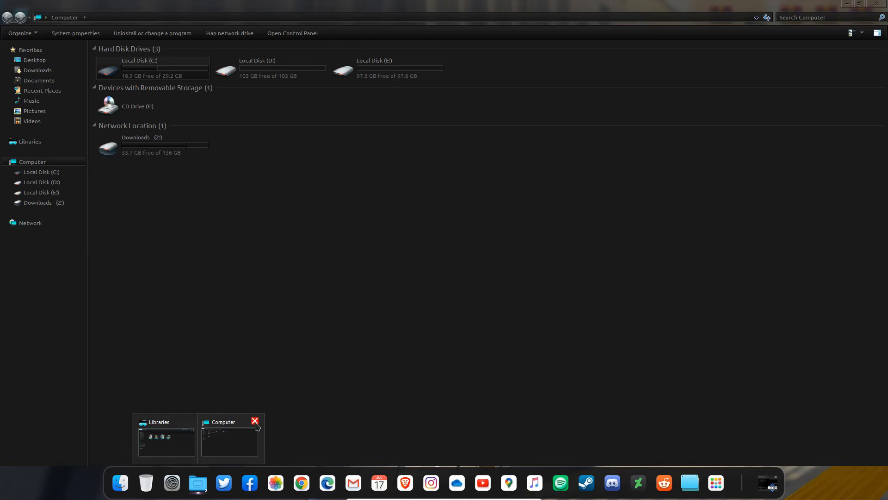
pyautogui.click(255, 421)
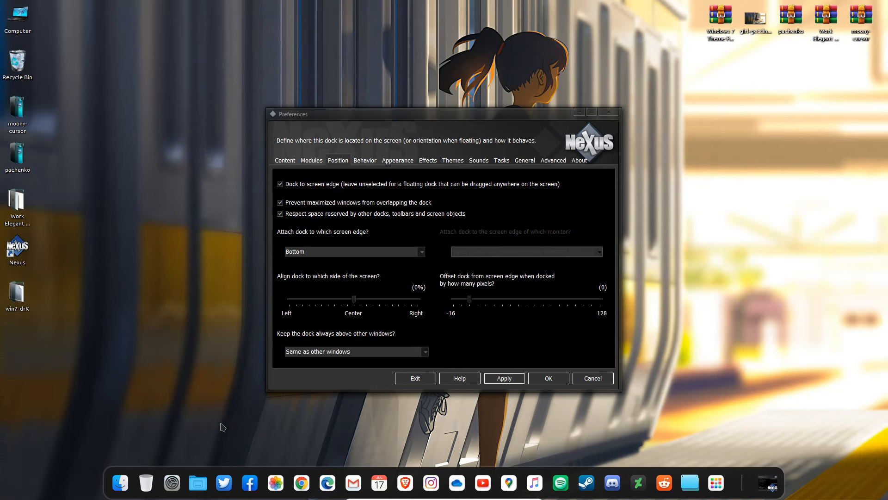
pyautogui.click(543, 382)
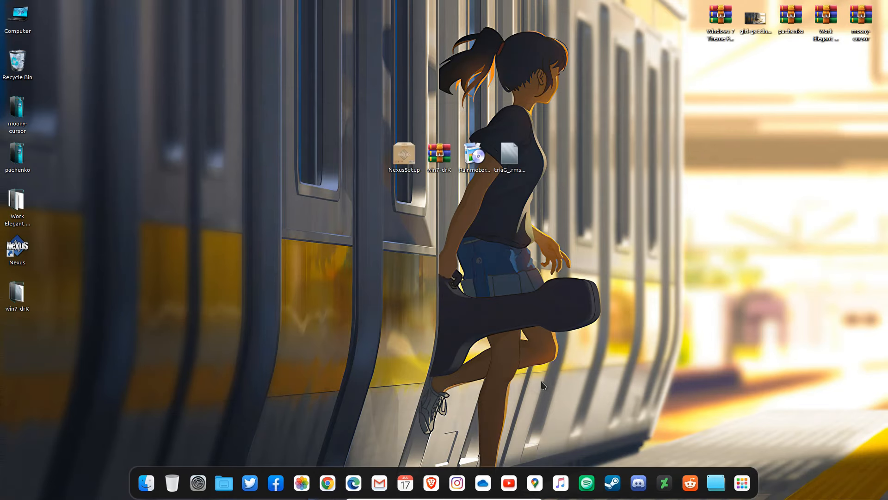
# Install Rainmeter in English with the standard installation, the 64-bit version and launch on startup, and run it
pyautogui.click(476, 168)
pyautogui.doubleClick(475, 168)
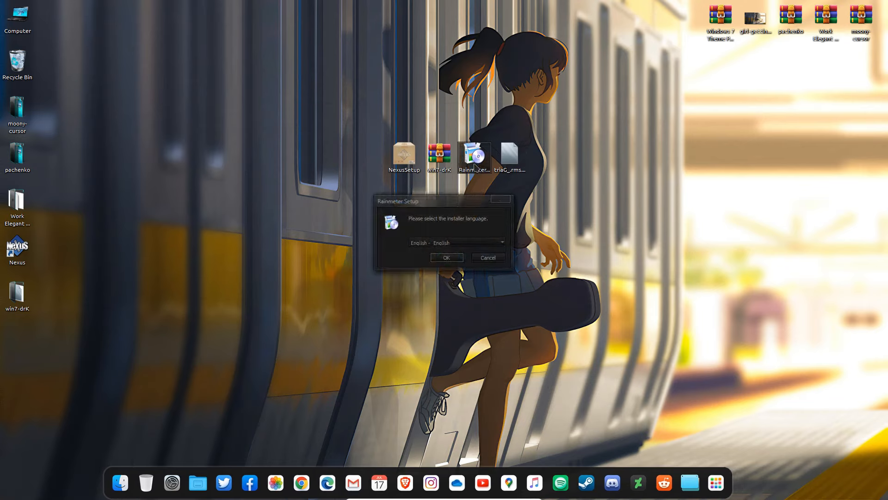
pyautogui.click(455, 258)
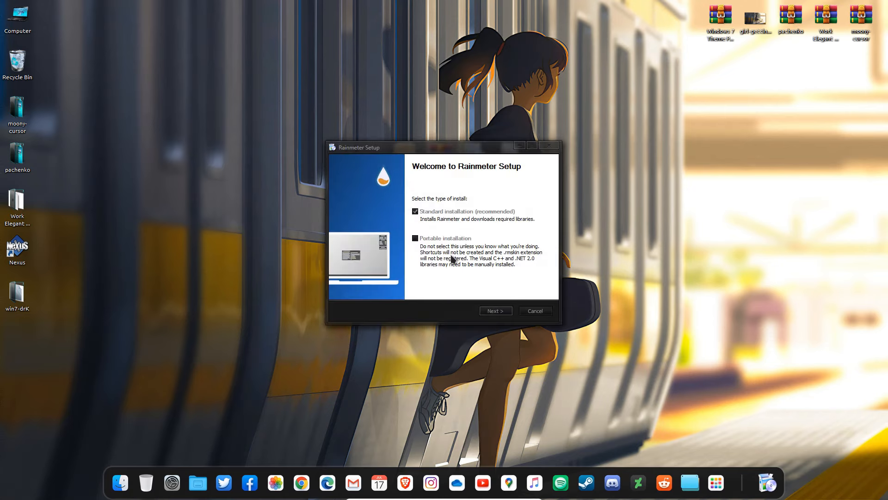
pyautogui.click(493, 311)
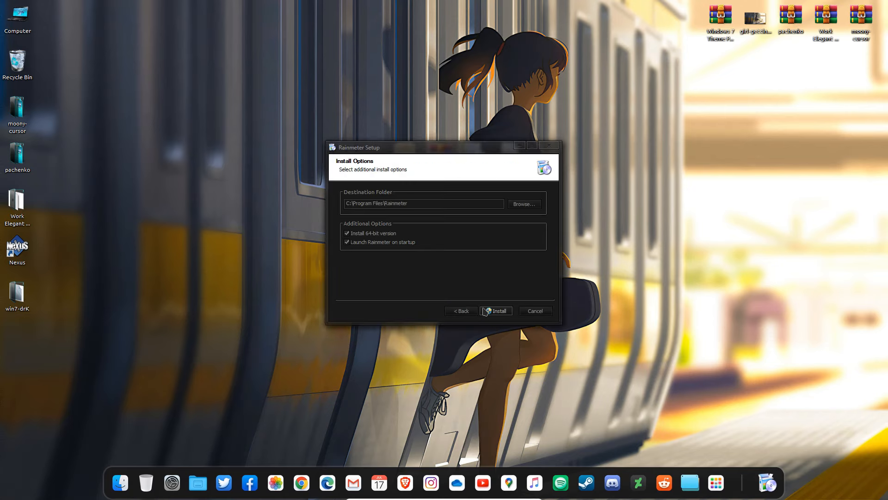
pyautogui.click(485, 311)
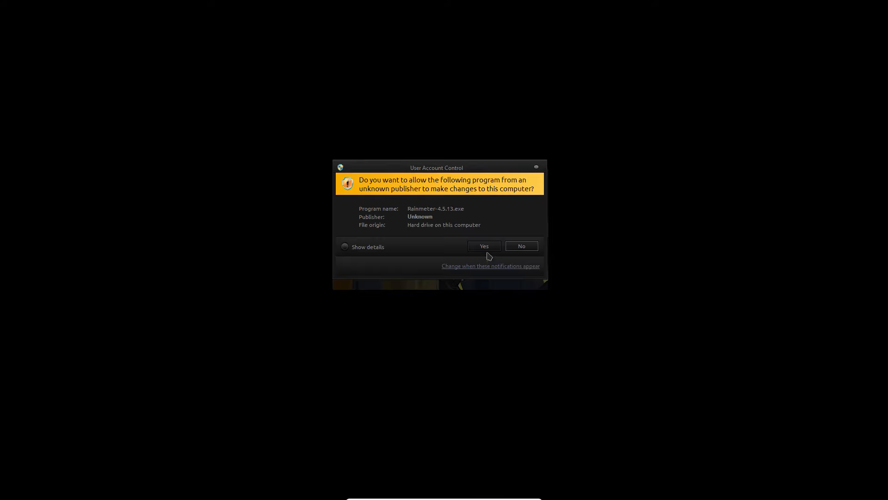
pyautogui.click(486, 249)
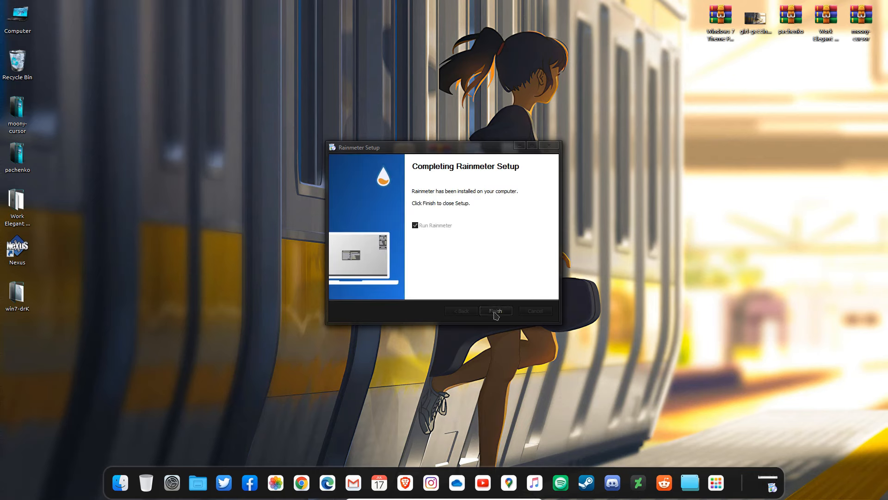
pyautogui.click(495, 311)
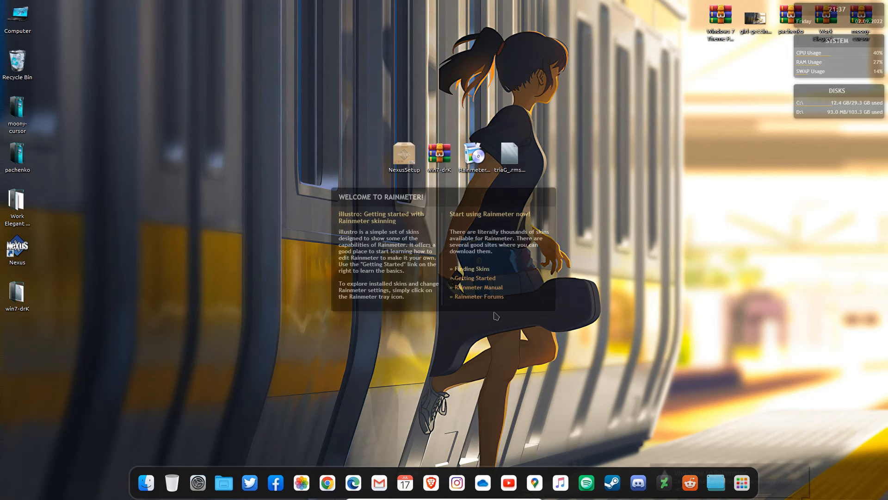
# Unload the default illustro skins from the desktop: Welcome, Disks, System and Clock
pyautogui.rightClick(507, 306)
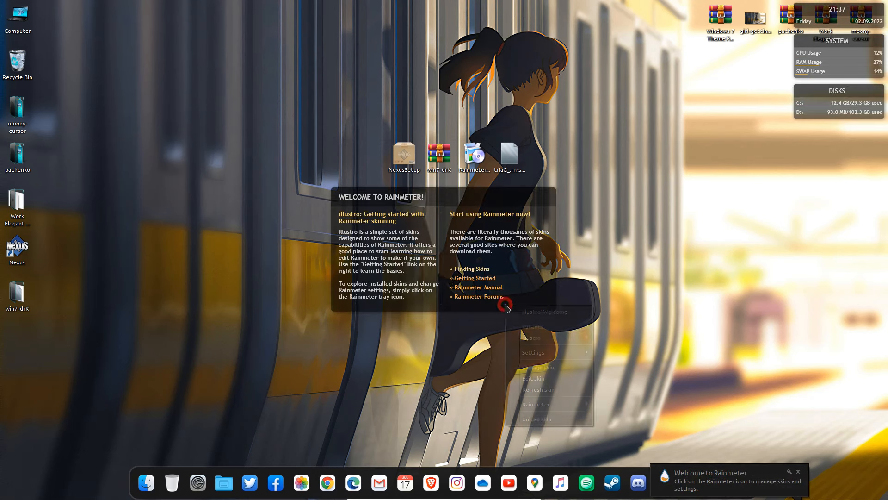
pyautogui.click(530, 419)
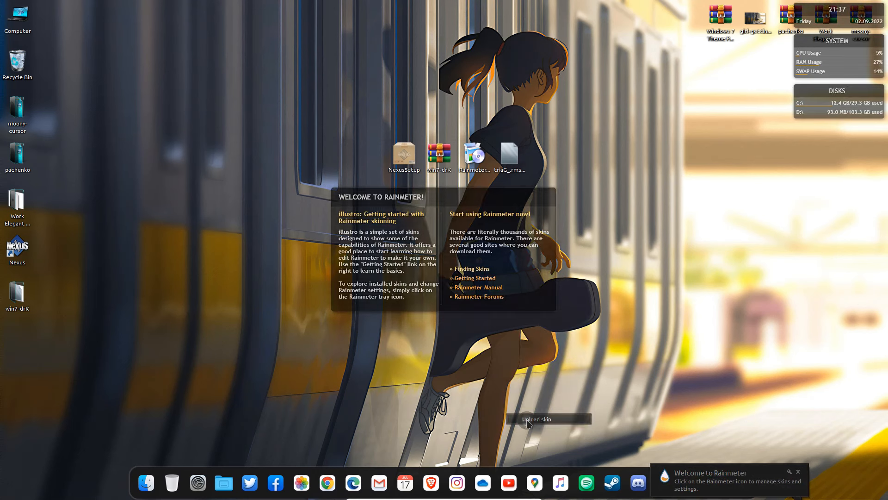
pyautogui.rightClick(812, 110)
pyautogui.click(825, 223)
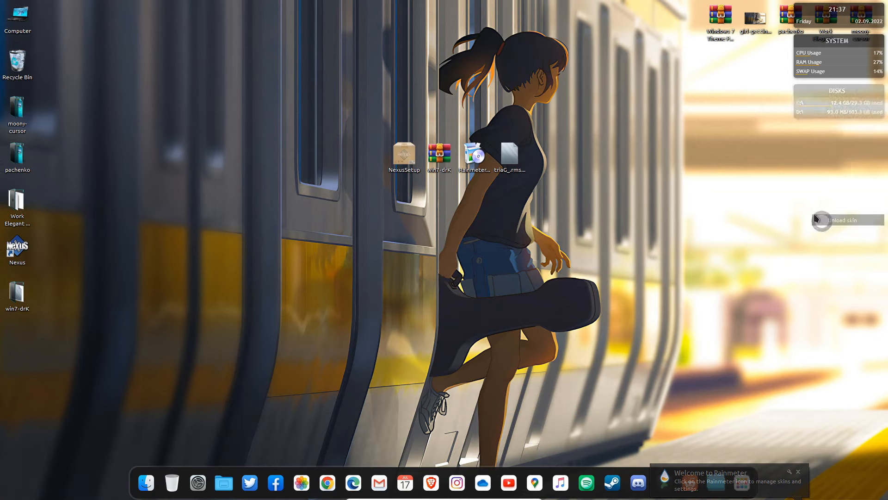
pyautogui.rightClick(829, 61)
pyautogui.click(833, 175)
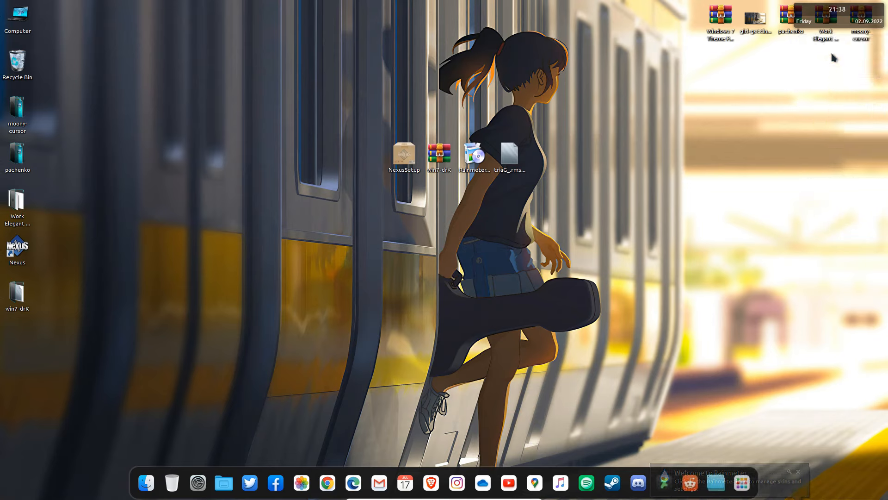
pyautogui.rightClick(837, 19)
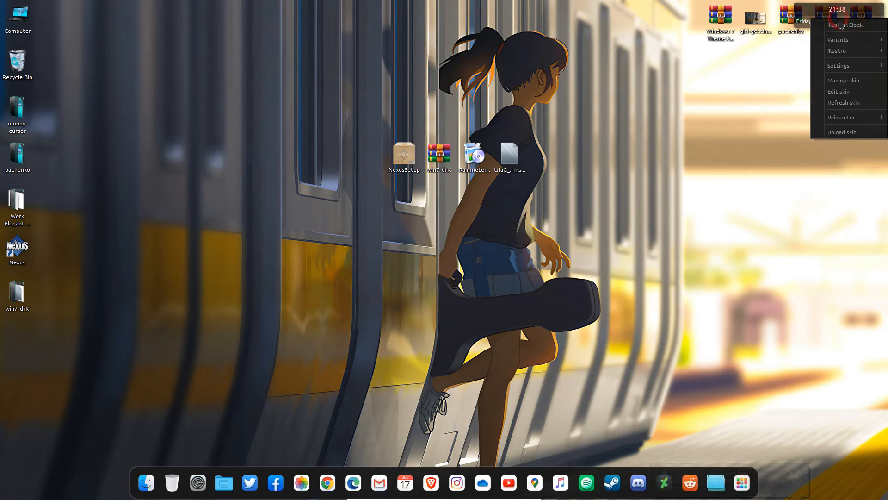
pyautogui.click(839, 134)
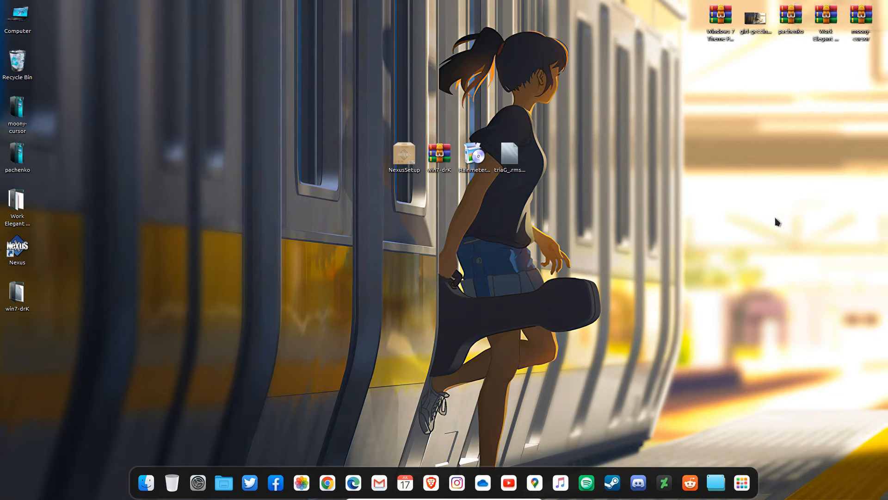
# Install the triaG_ Rainmeter skin package from the desktop
pyautogui.click(509, 161)
pyautogui.doubleClick(510, 158)
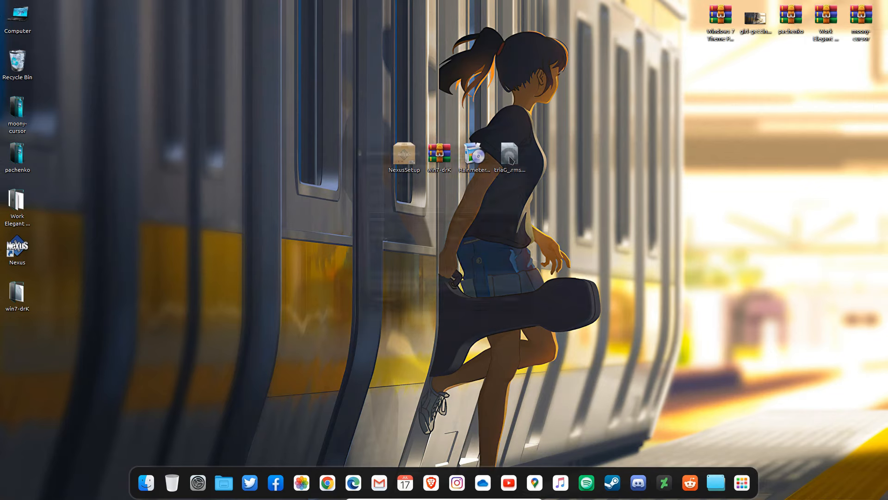
pyautogui.click(483, 307)
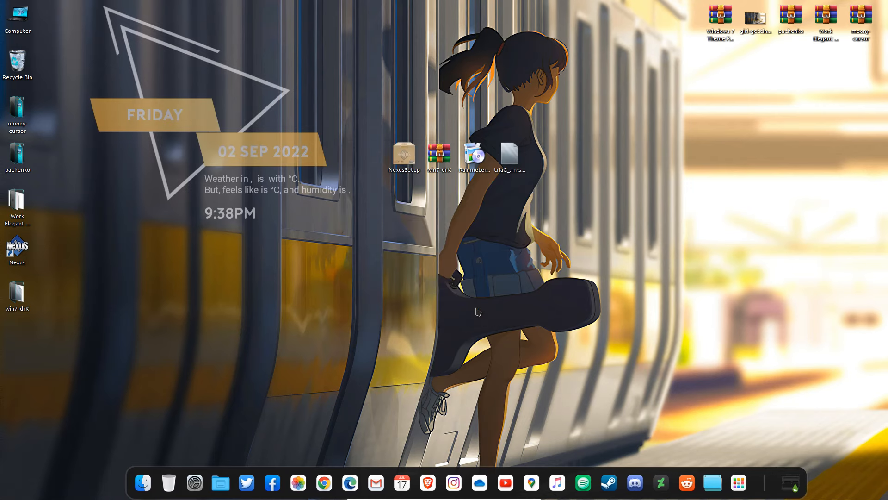
# Hide all desktop icons
pyautogui.rightClick(577, 160)
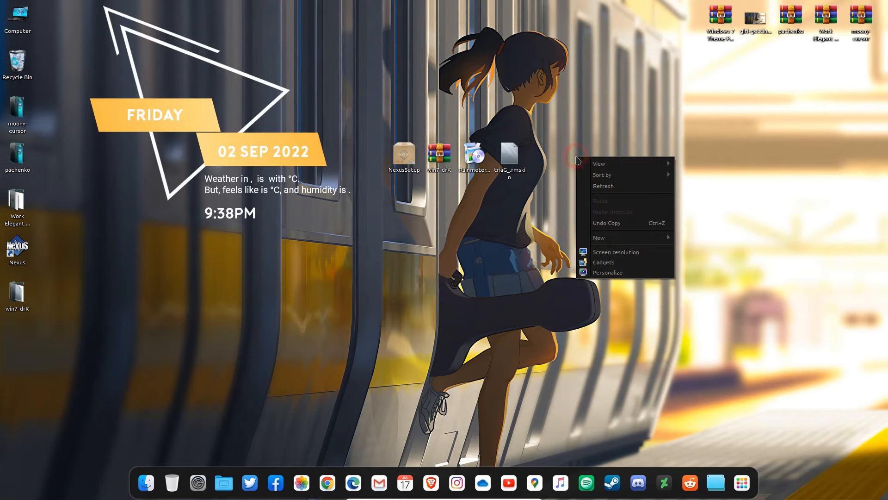
pyautogui.moveTo(586, 166)
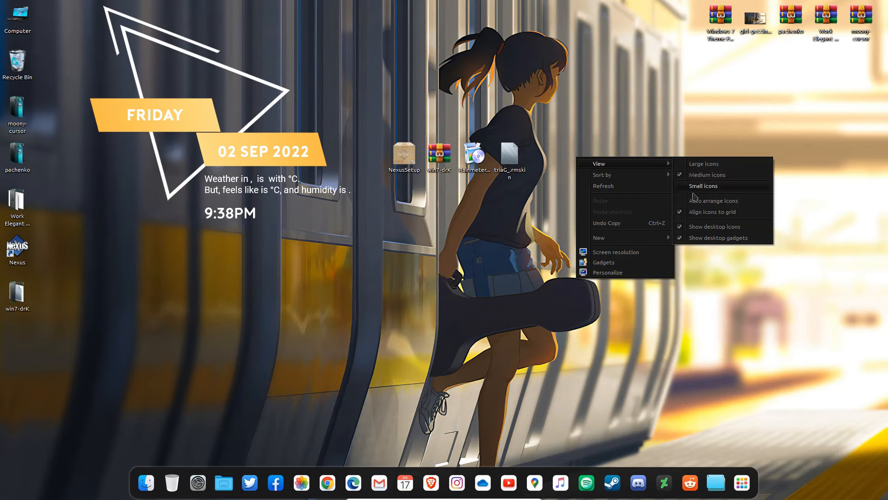
pyautogui.click(695, 228)
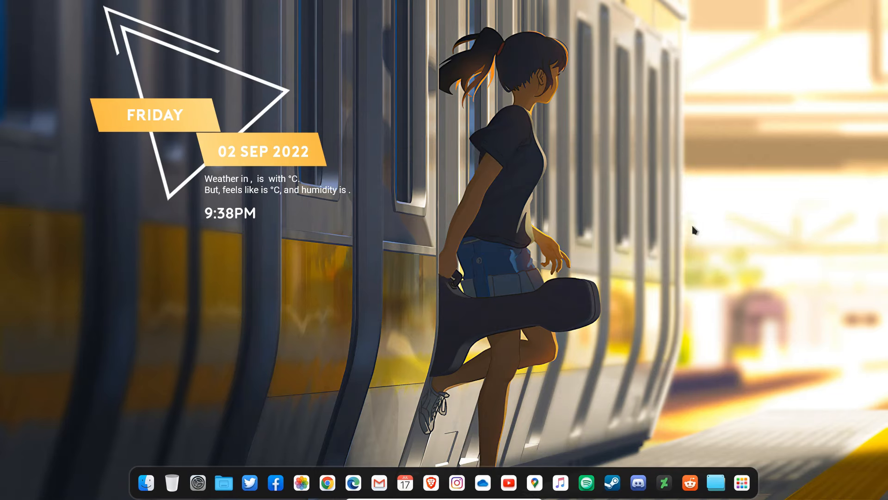
# Move the triaG skin lower on the desktop and set its Color2 to the grey 94,94,96 sampled from the wallpaper's train
pyautogui.moveTo(263, 169); pyautogui.dragTo(275, 241)
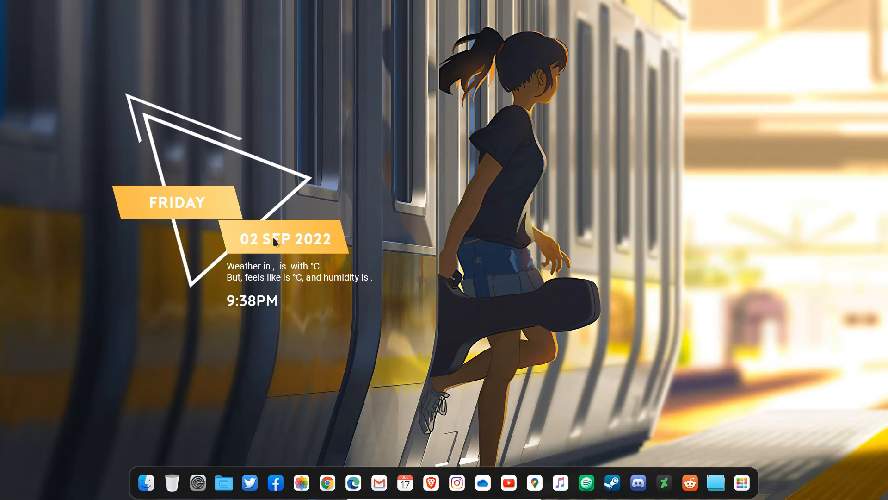
pyautogui.rightClick(227, 202)
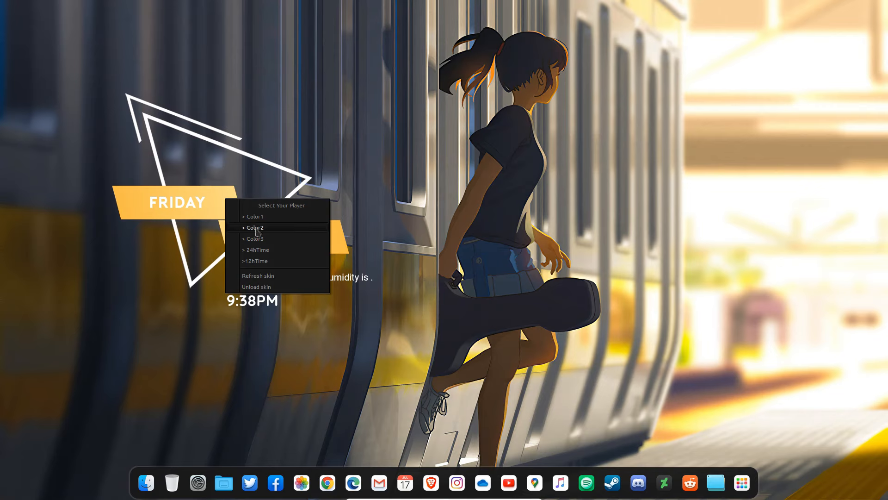
pyautogui.click(269, 229)
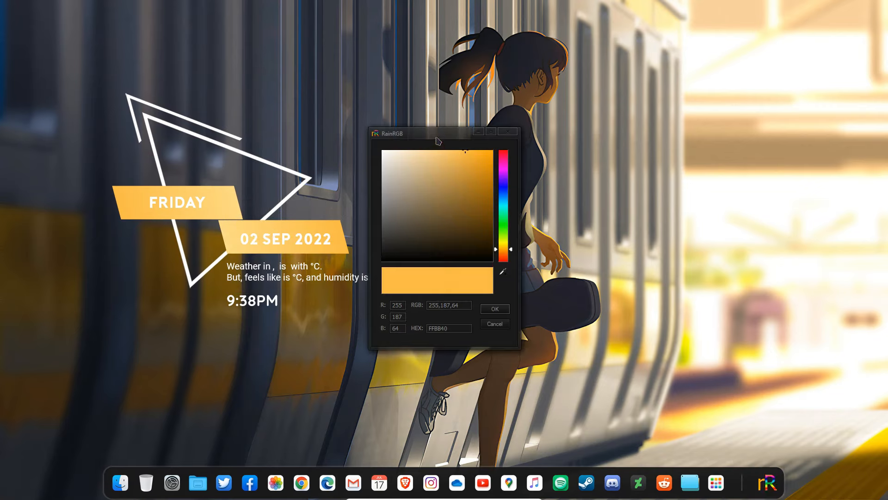
pyautogui.moveTo(436, 138); pyautogui.dragTo(508, 124)
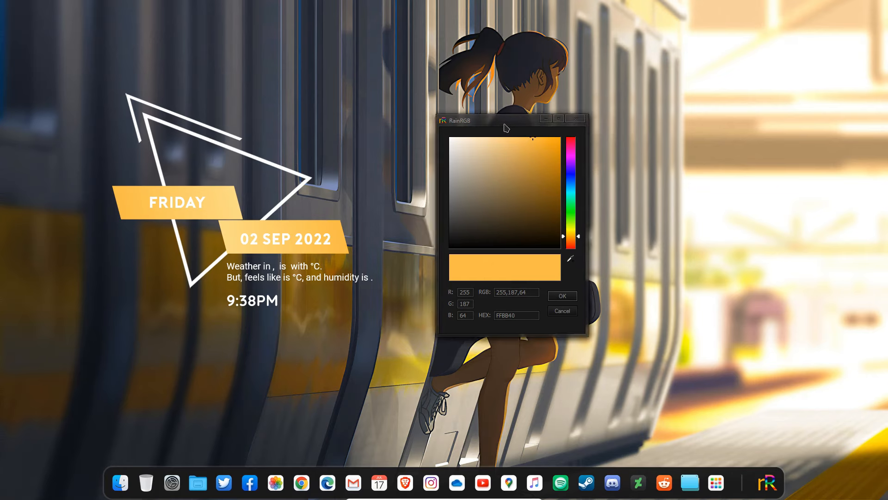
pyautogui.click(575, 260)
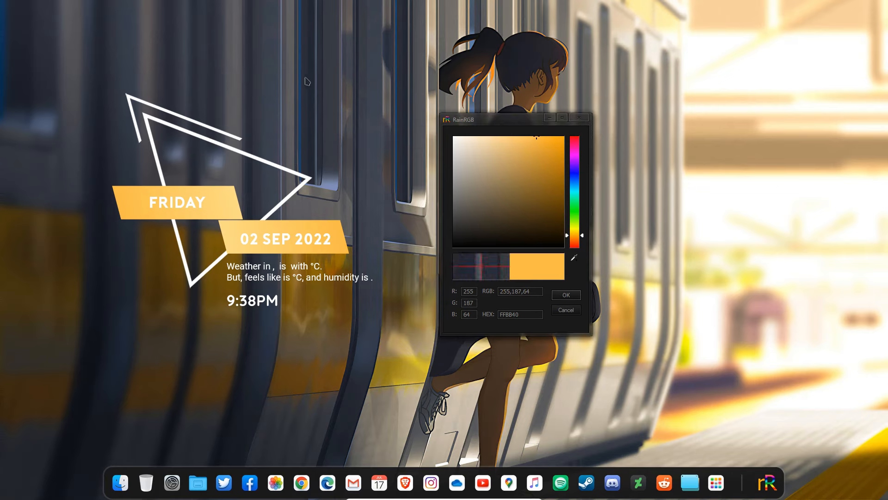
pyautogui.click(292, 62)
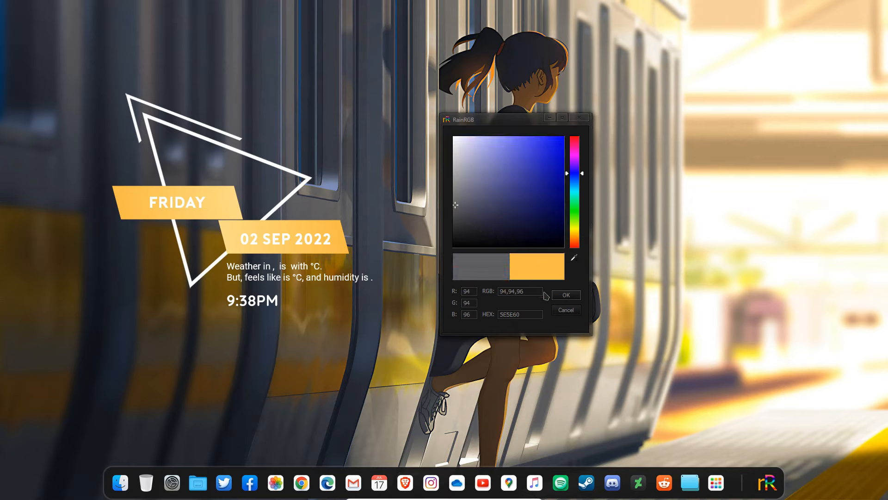
pyautogui.click(560, 298)
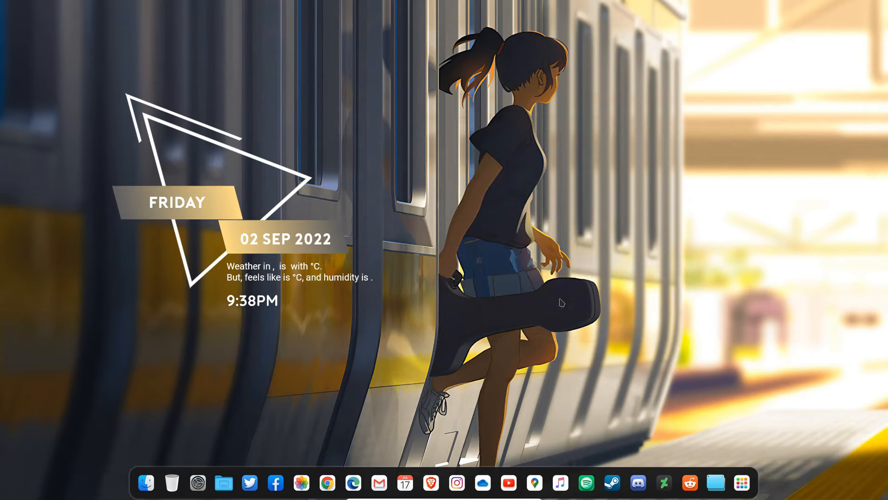
# Set the triaG skin's Color3 to the beige-grey 179,168,148 sampled from the wallpaper
pyautogui.rightClick(273, 235)
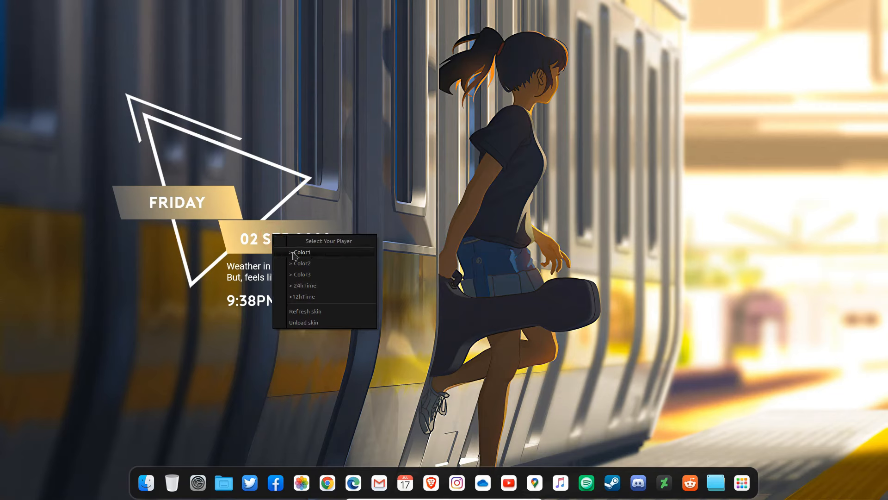
pyautogui.click(310, 275)
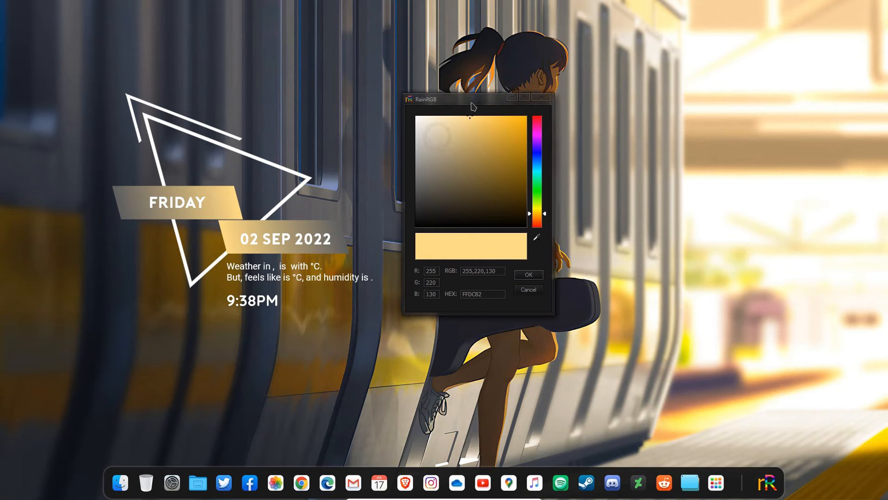
pyautogui.click(538, 236)
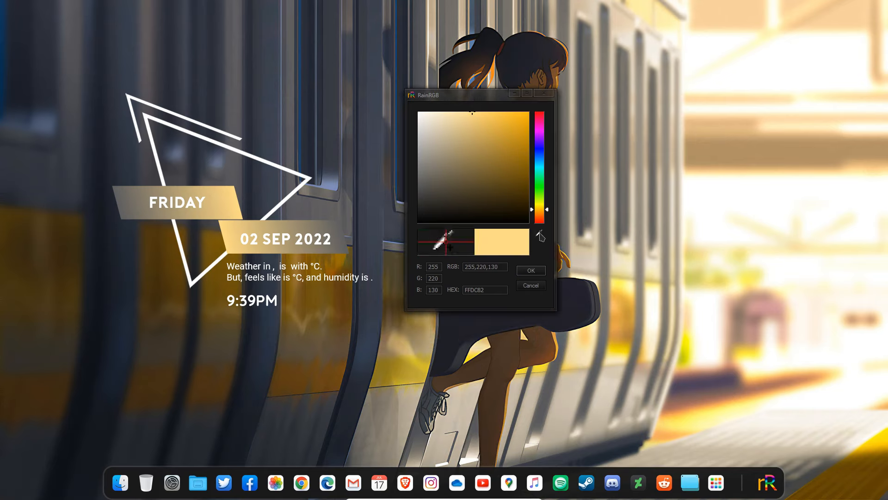
pyautogui.click(406, 404)
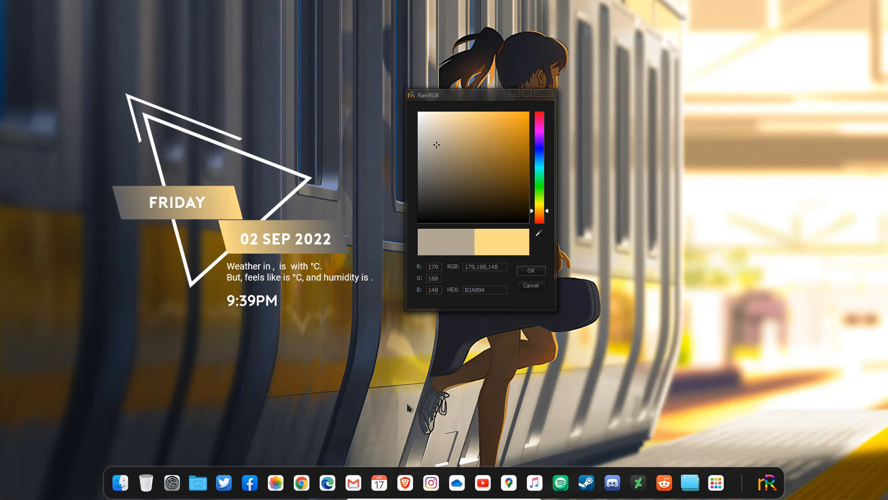
pyautogui.click(530, 273)
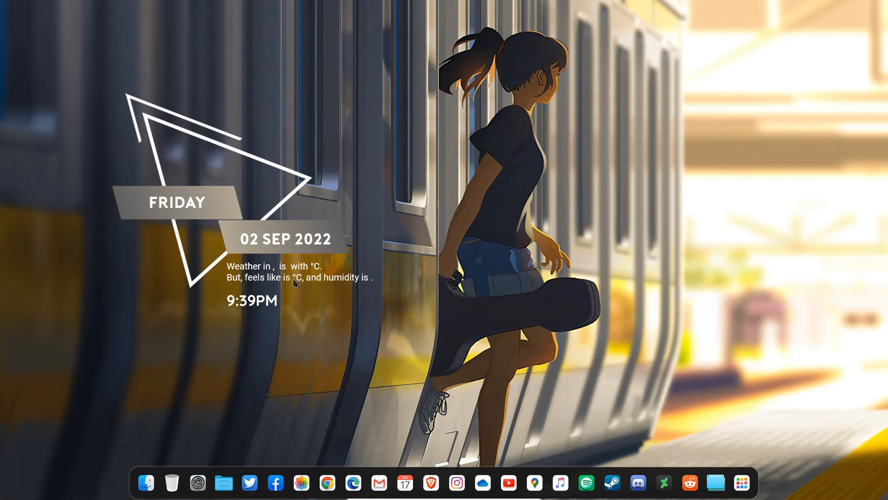
# Set the triaG skin's clock to 12hTime and fine-tune the skin's position on the train side of the wallpaper
pyautogui.moveTo(265, 249); pyautogui.dragTo(271, 252)
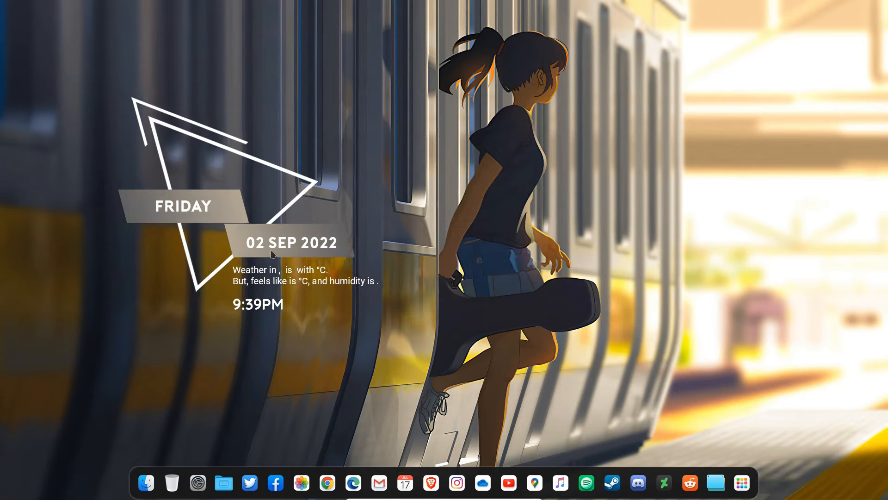
pyautogui.rightClick(272, 252)
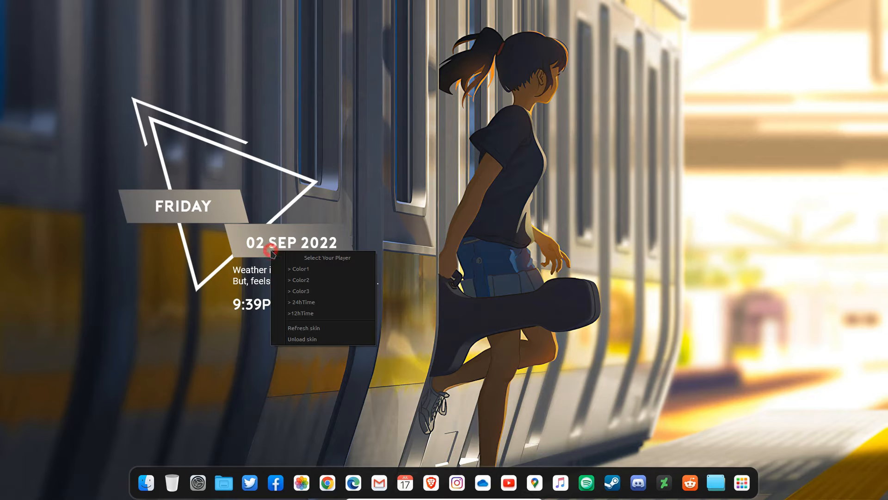
pyautogui.click(312, 315)
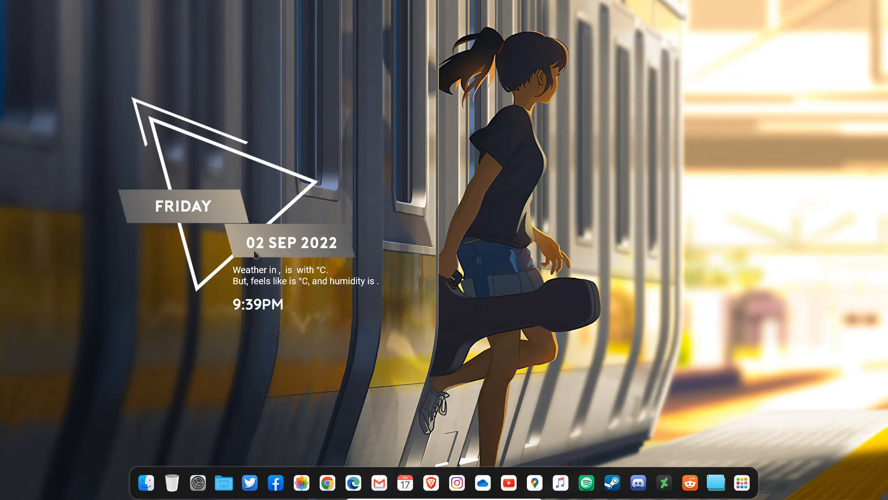
pyautogui.moveTo(254, 247); pyautogui.dragTo(244, 251)
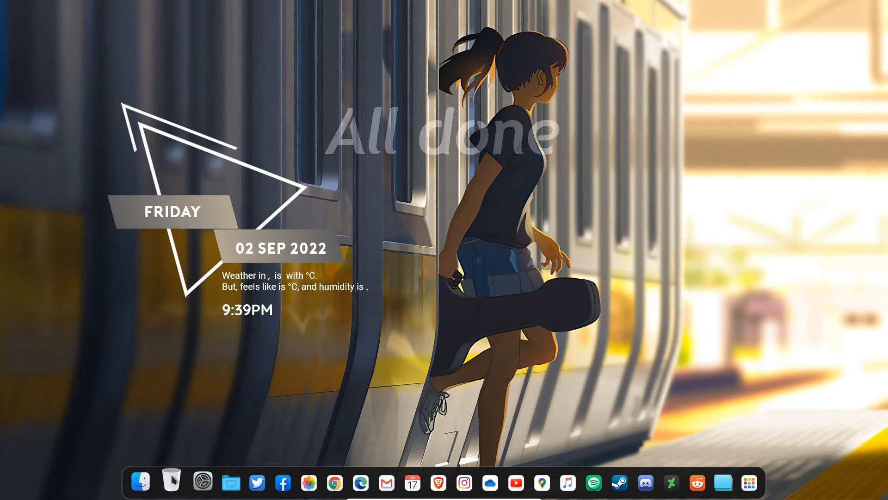
# Examine the themed Explorer window by opening Computer and Local Disk (C:), maximizing the window and restoring it
pyautogui.click(155, 480)
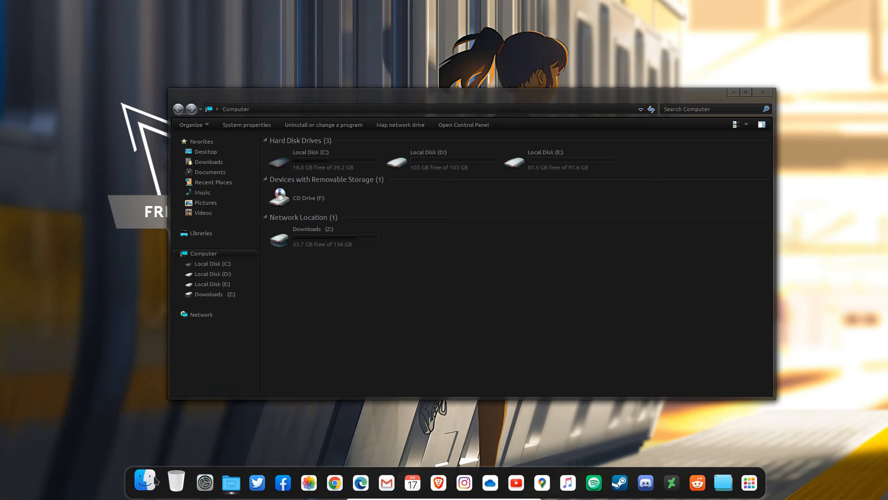
pyautogui.click(236, 141)
pyautogui.click(229, 233)
pyautogui.click(226, 253)
pyautogui.doubleClick(326, 166)
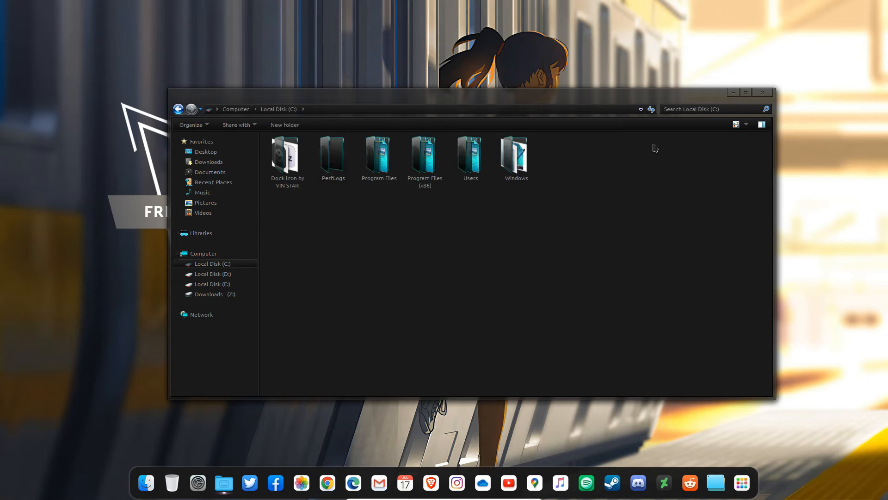
pyautogui.doubleClick(723, 95)
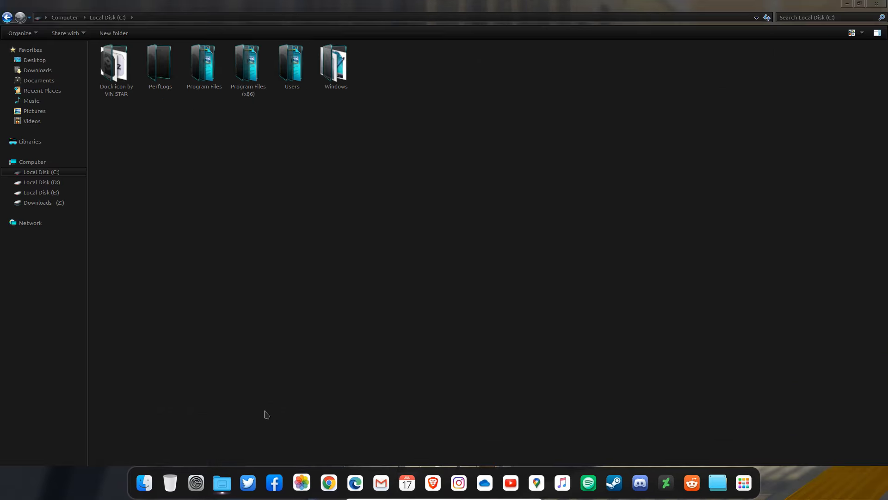
pyautogui.doubleClick(439, 11)
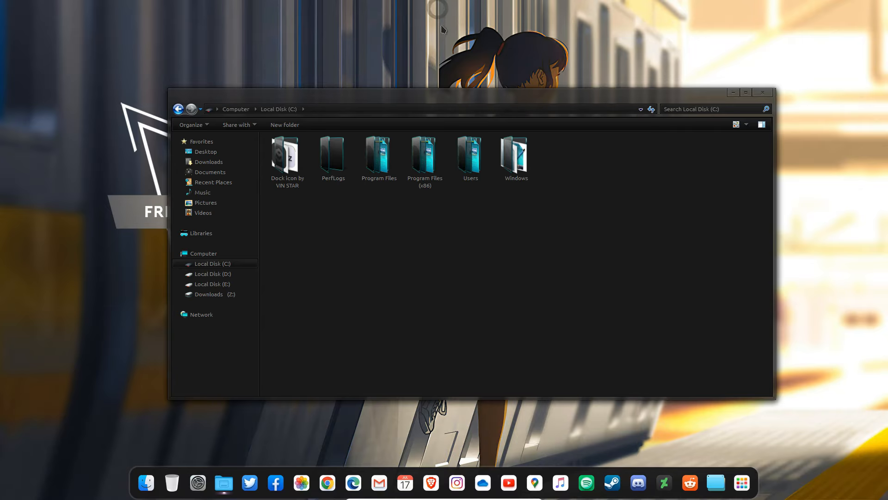
# Test the dock's taskbar toggle by showing and hiding the taskbar, and open the Start menu
pyautogui.click(717, 482)
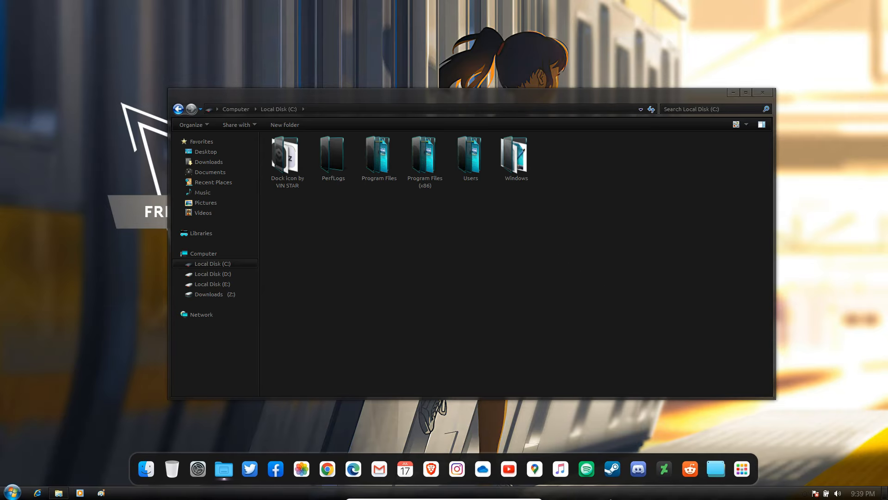
pyautogui.click(716, 469)
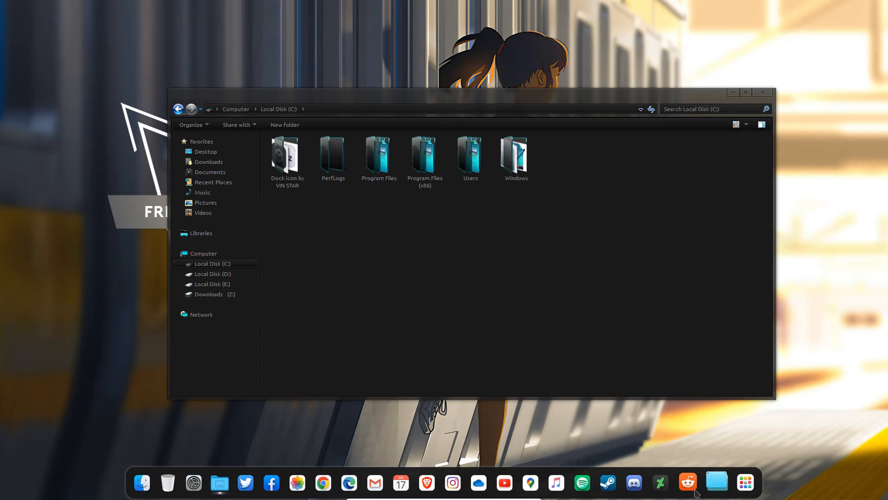
pyautogui.press('super')
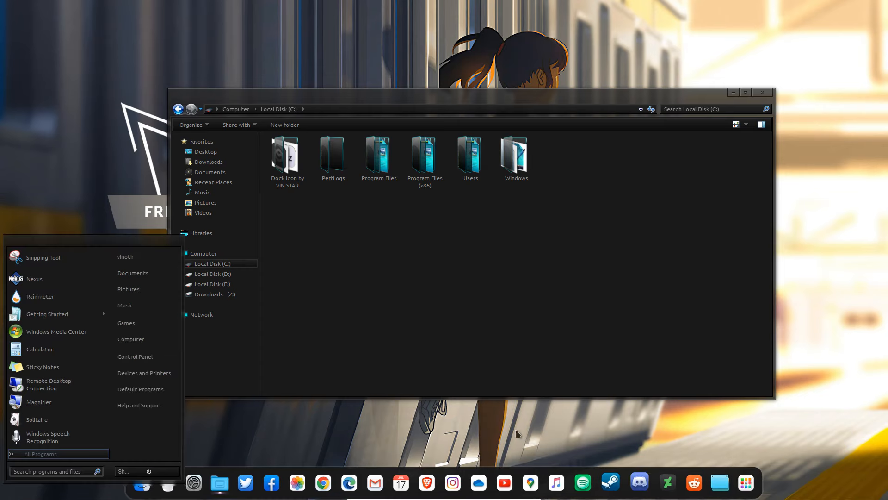
# Move the app-grid icon to the beginning of the dock and test it by opening and closing the Start menu
pyautogui.moveTo(743, 479); pyautogui.dragTo(208, 474)
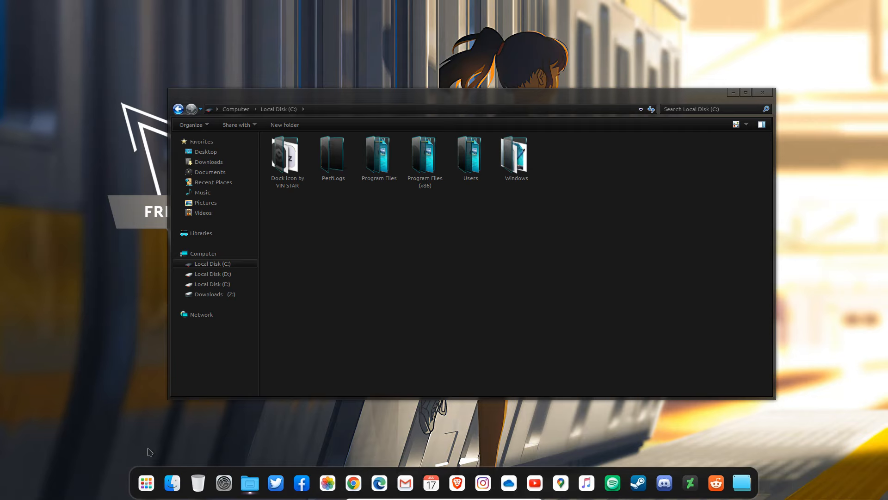
pyautogui.click(149, 481)
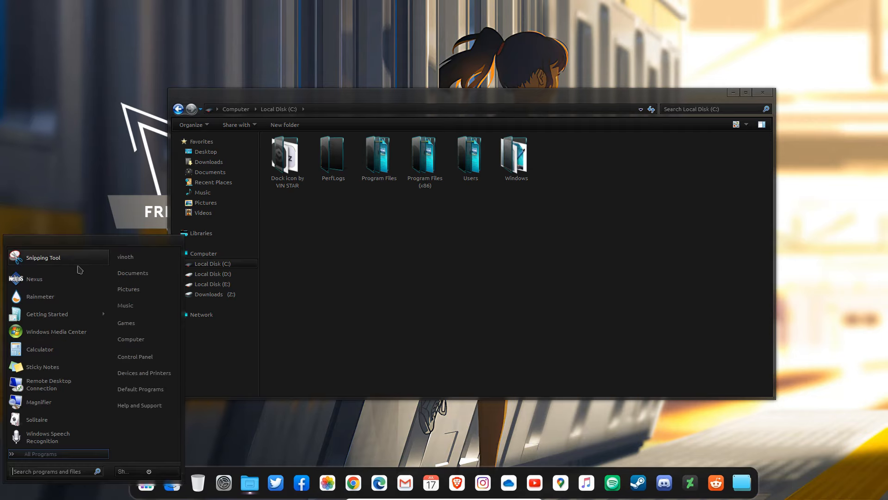
pyautogui.click(212, 419)
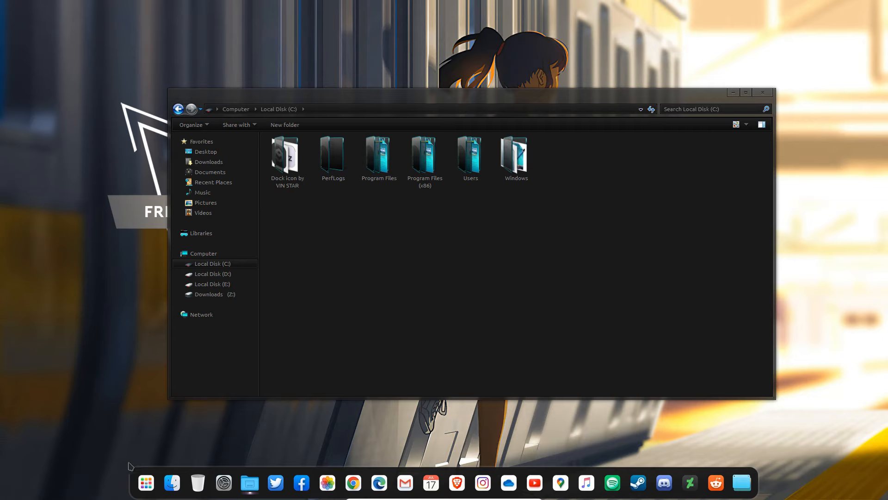
# Minimize the Local Disk (C:) window using its dock preview
pyautogui.moveTo(250, 481)
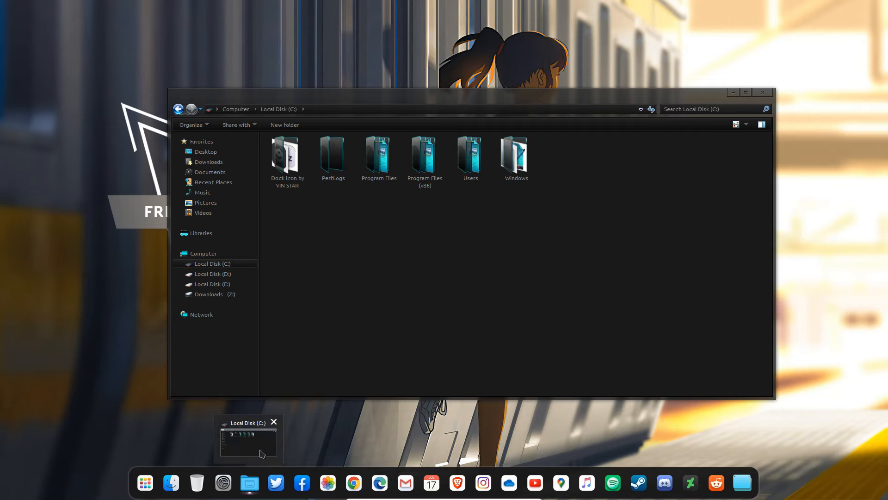
pyautogui.click(262, 451)
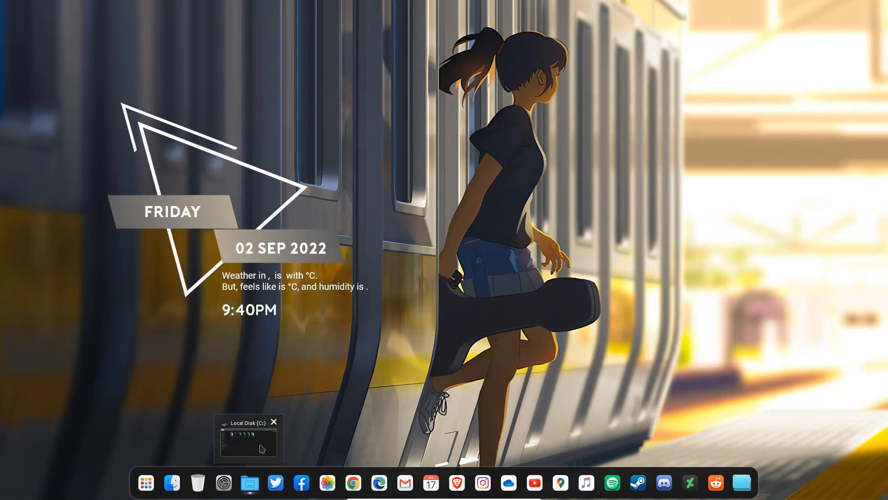